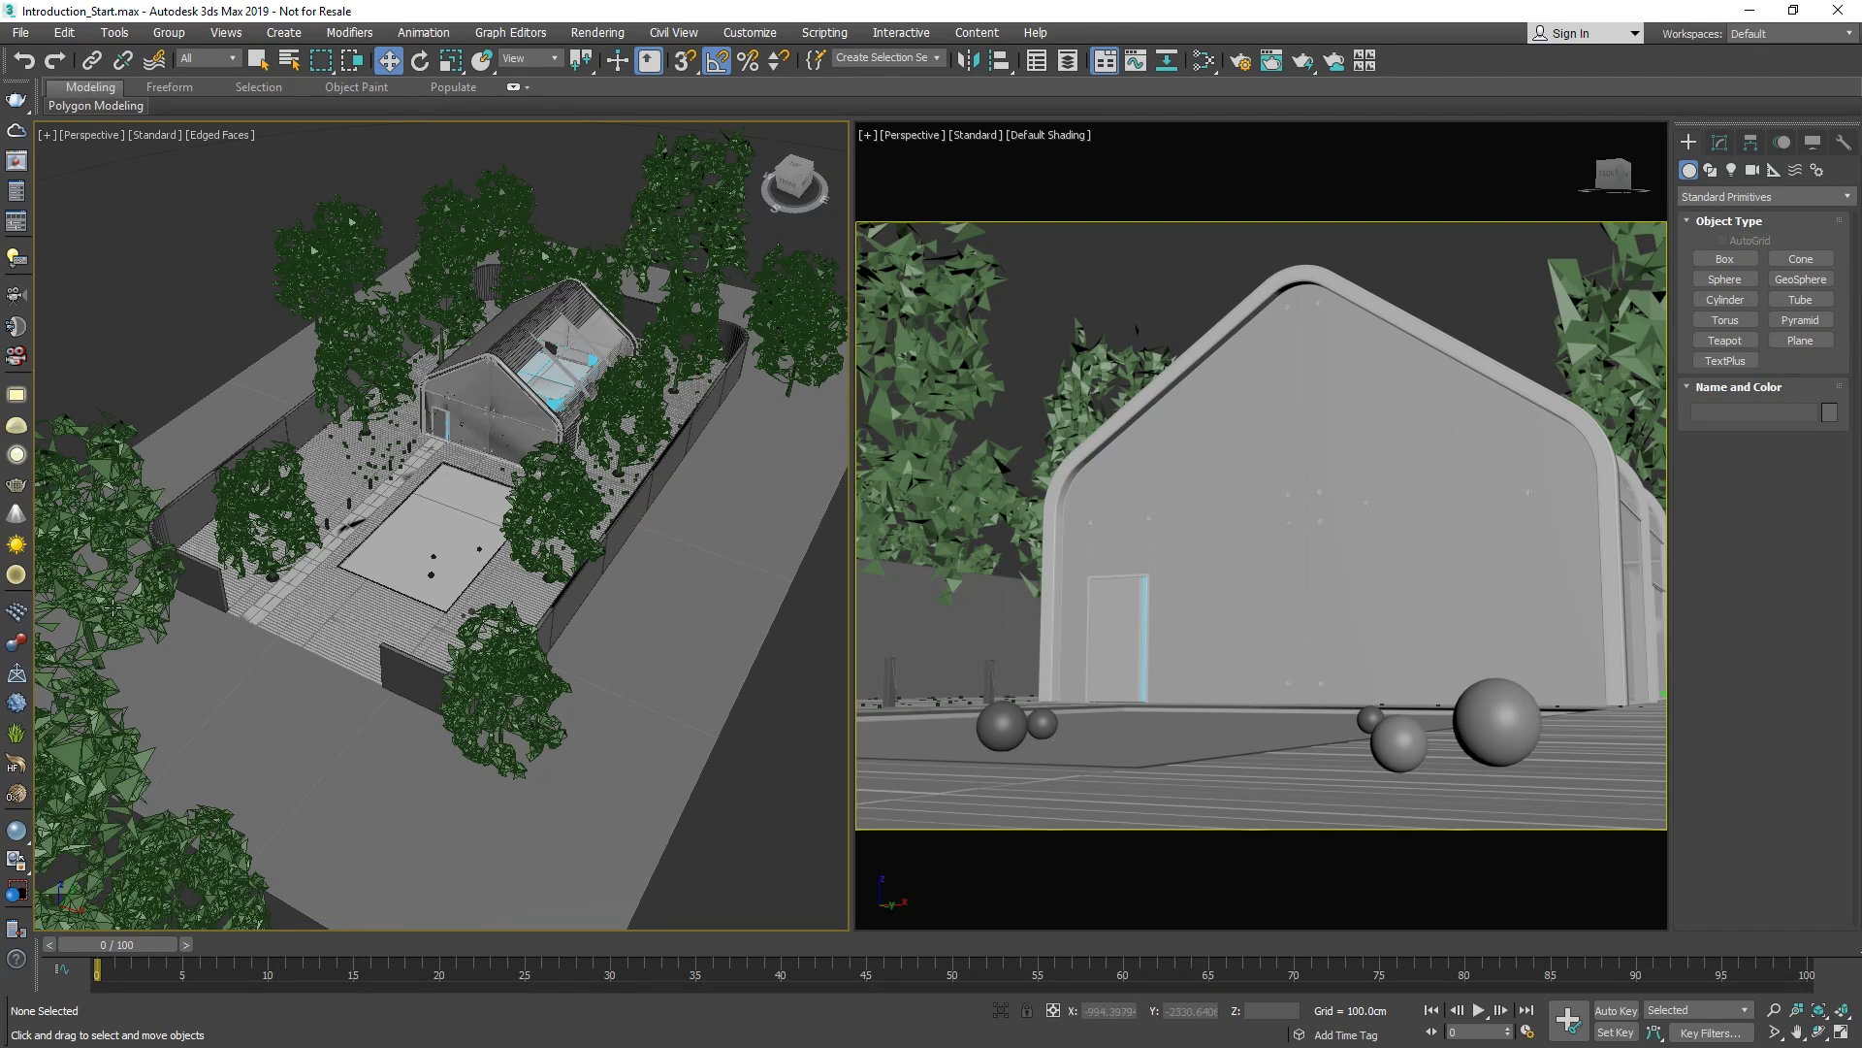
Make V-Ray the current renderer and show its V-Ray render settings.
click(21, 198)
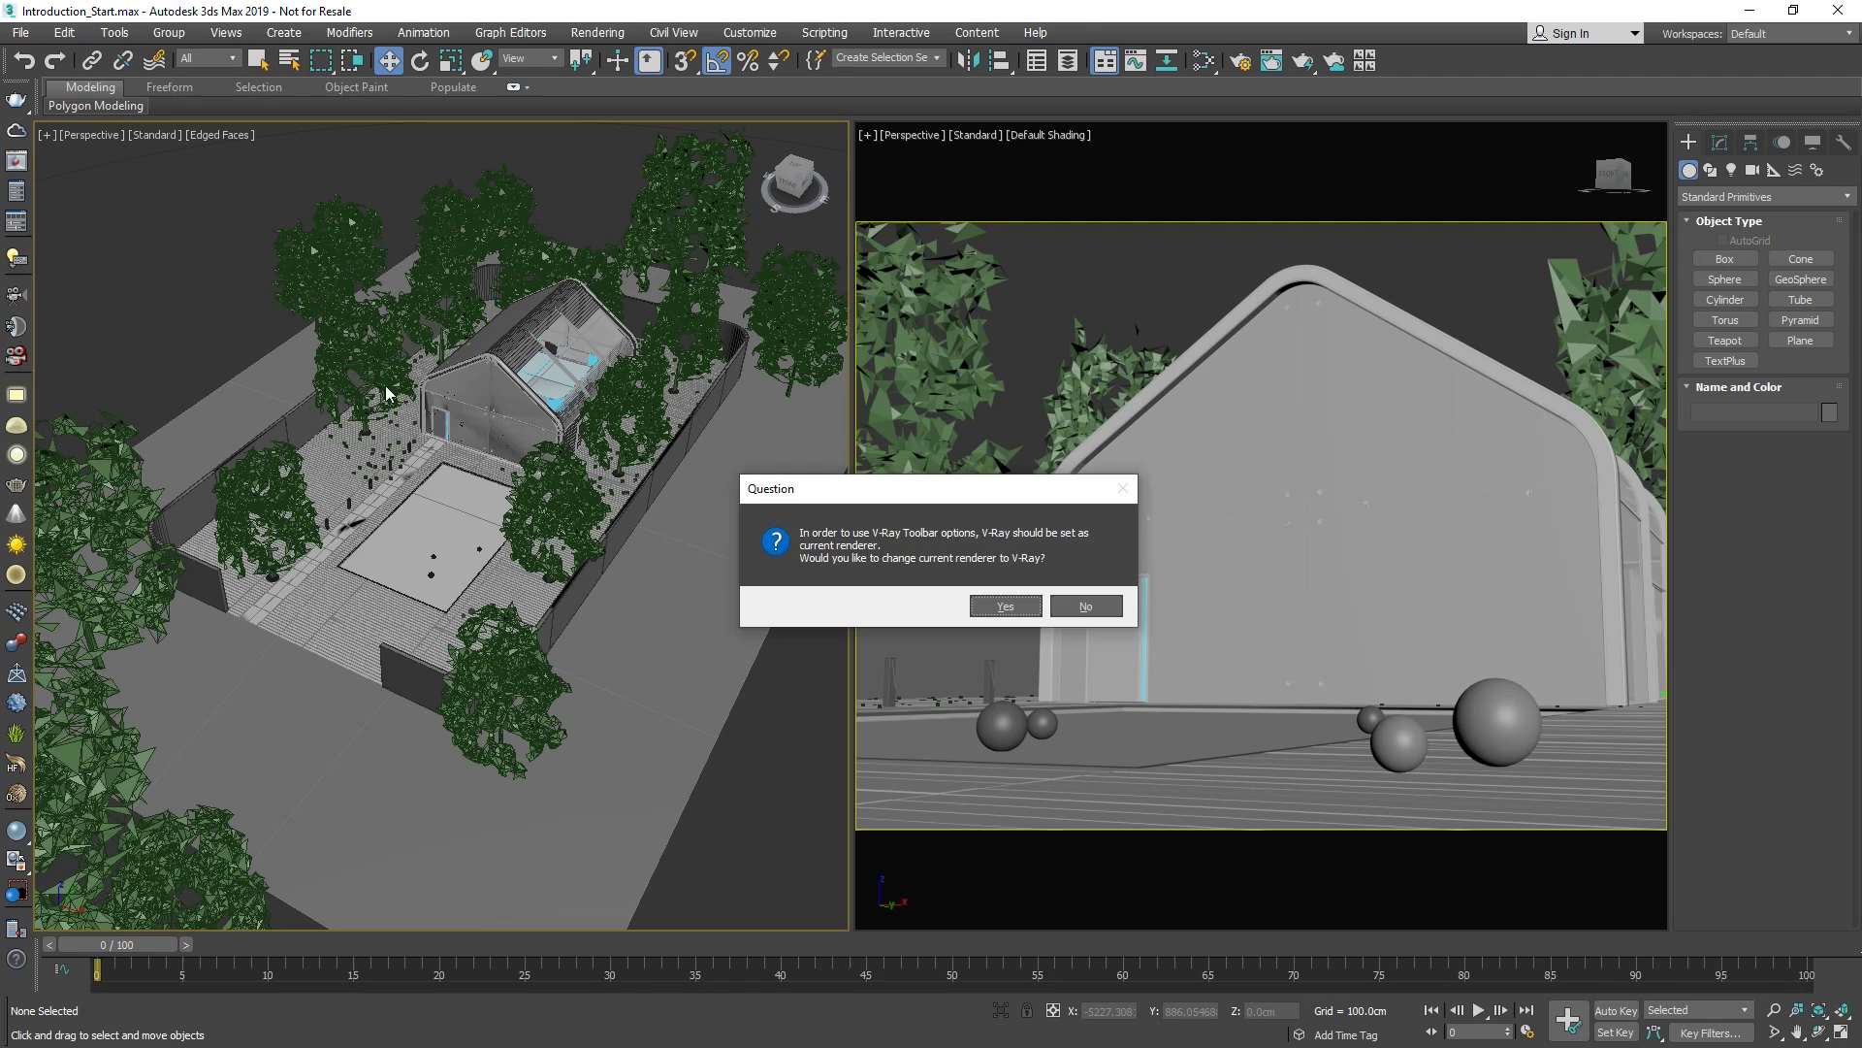
click(999, 604)
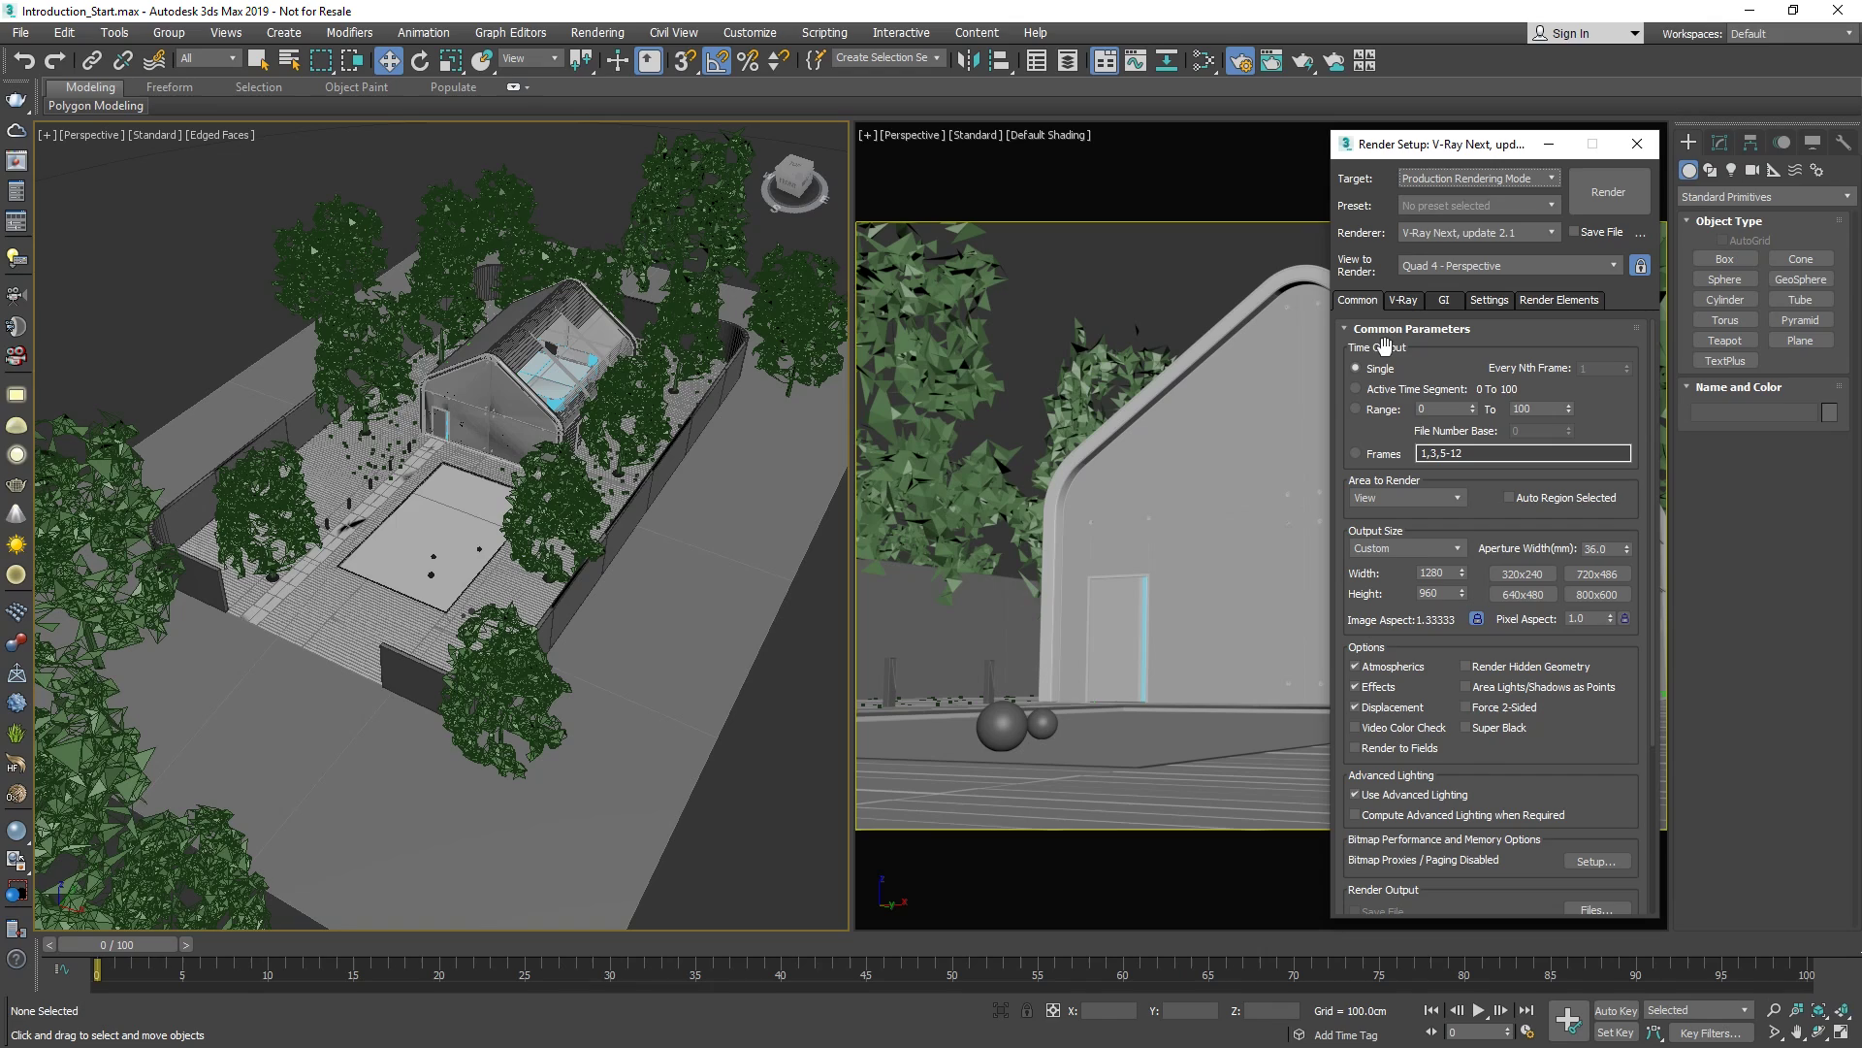
click(1408, 303)
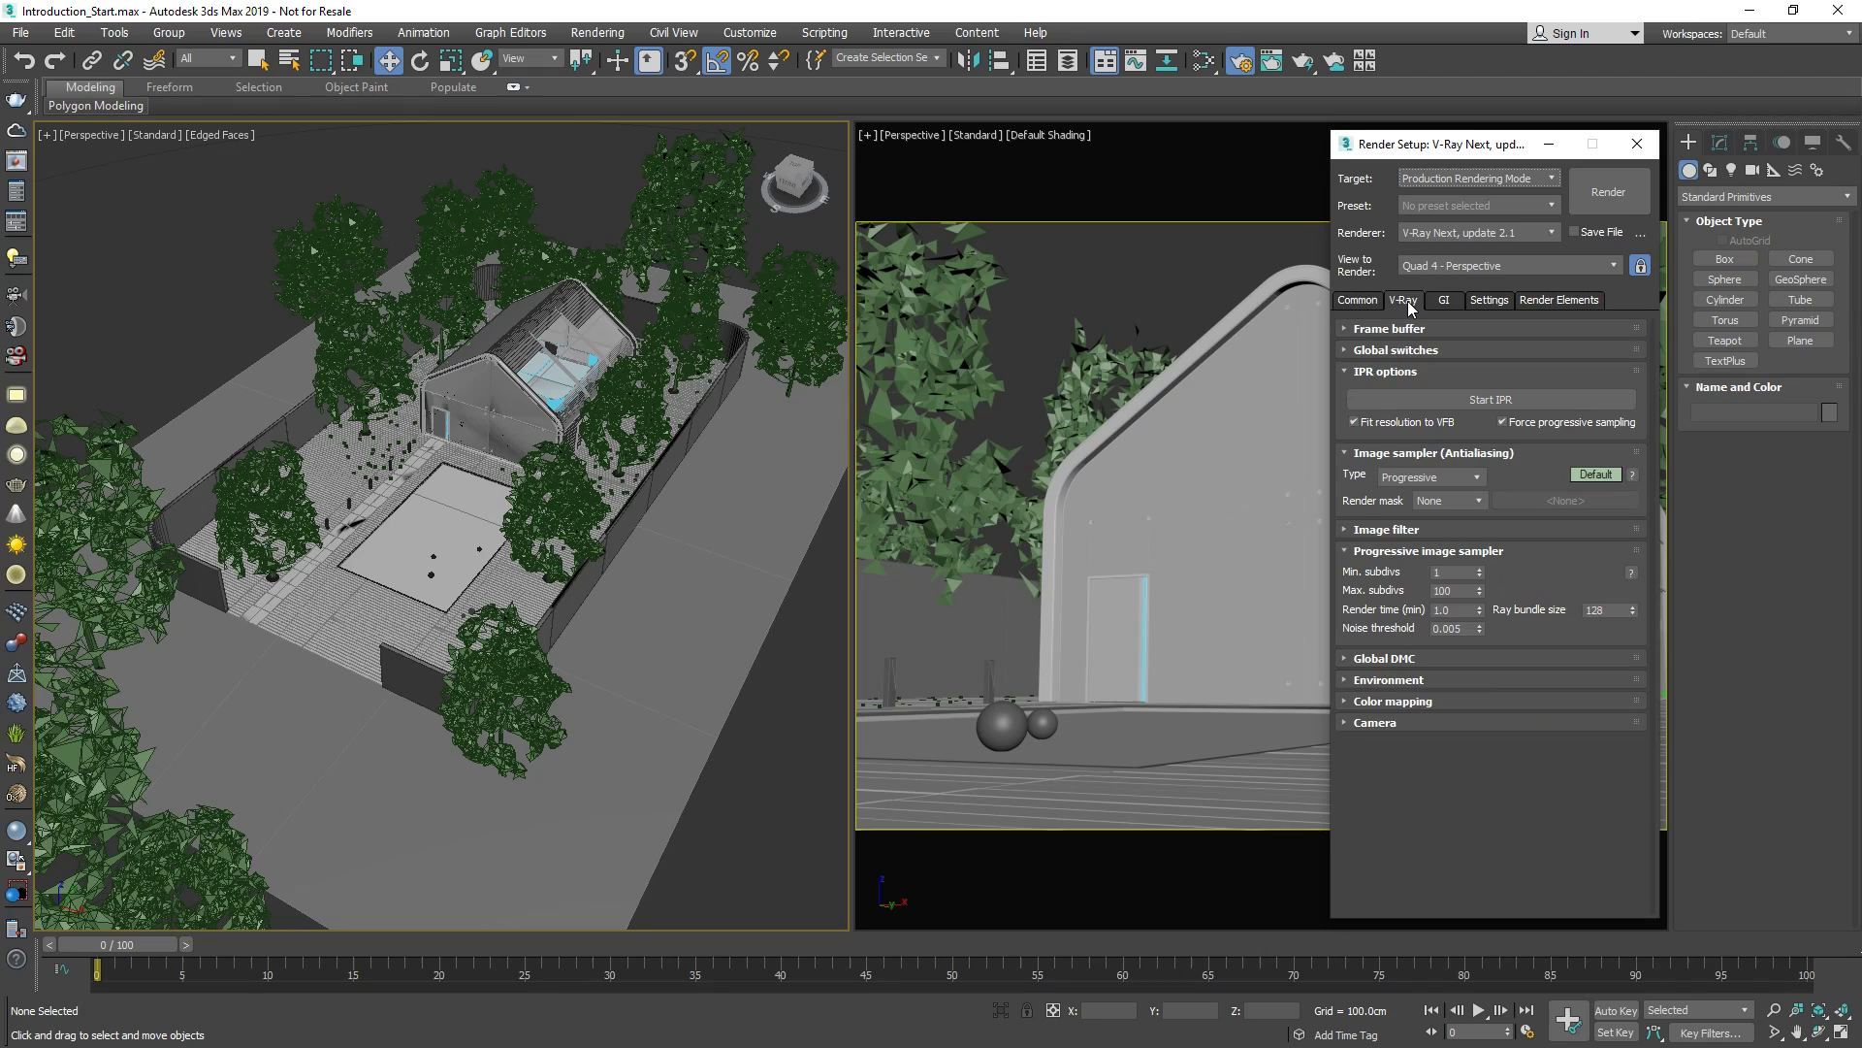
Switch the renderer to V-Ray GPU Next, update 2.1, review its V-Ray render settings and close the setup window.
click(1529, 233)
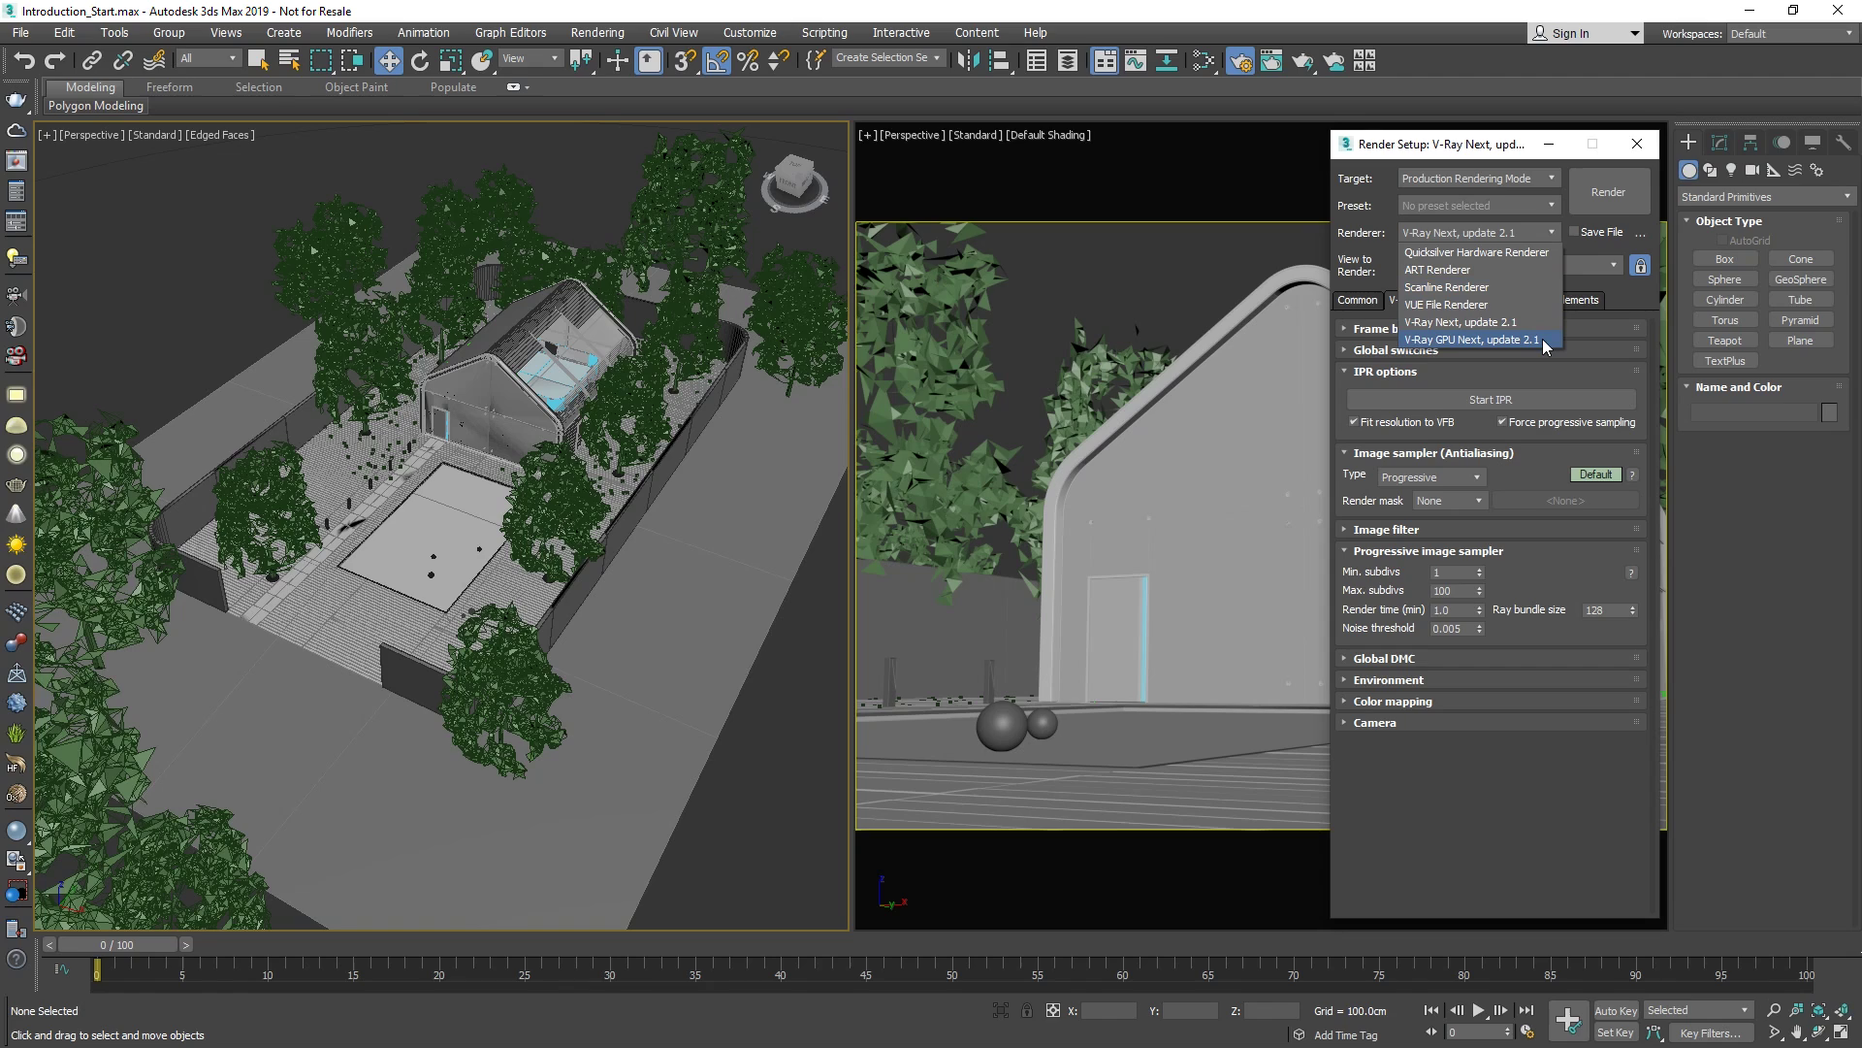
click(1542, 340)
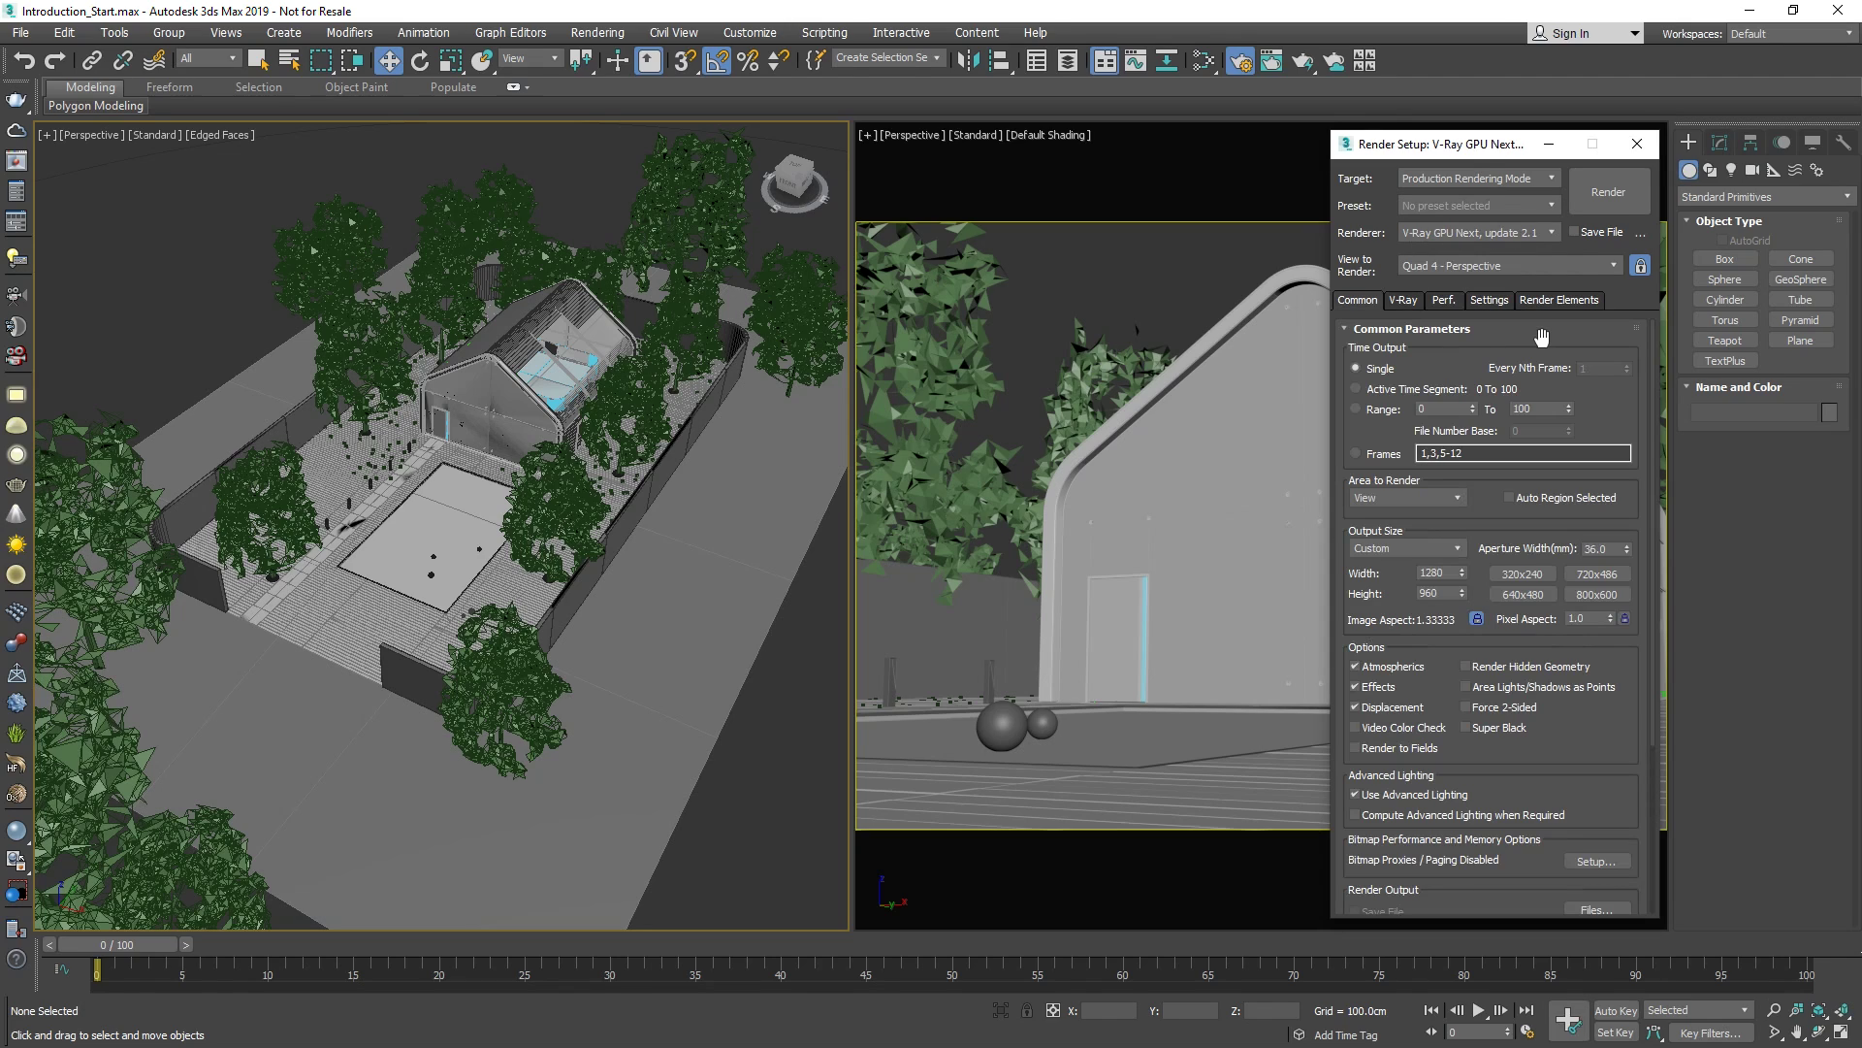
click(1406, 301)
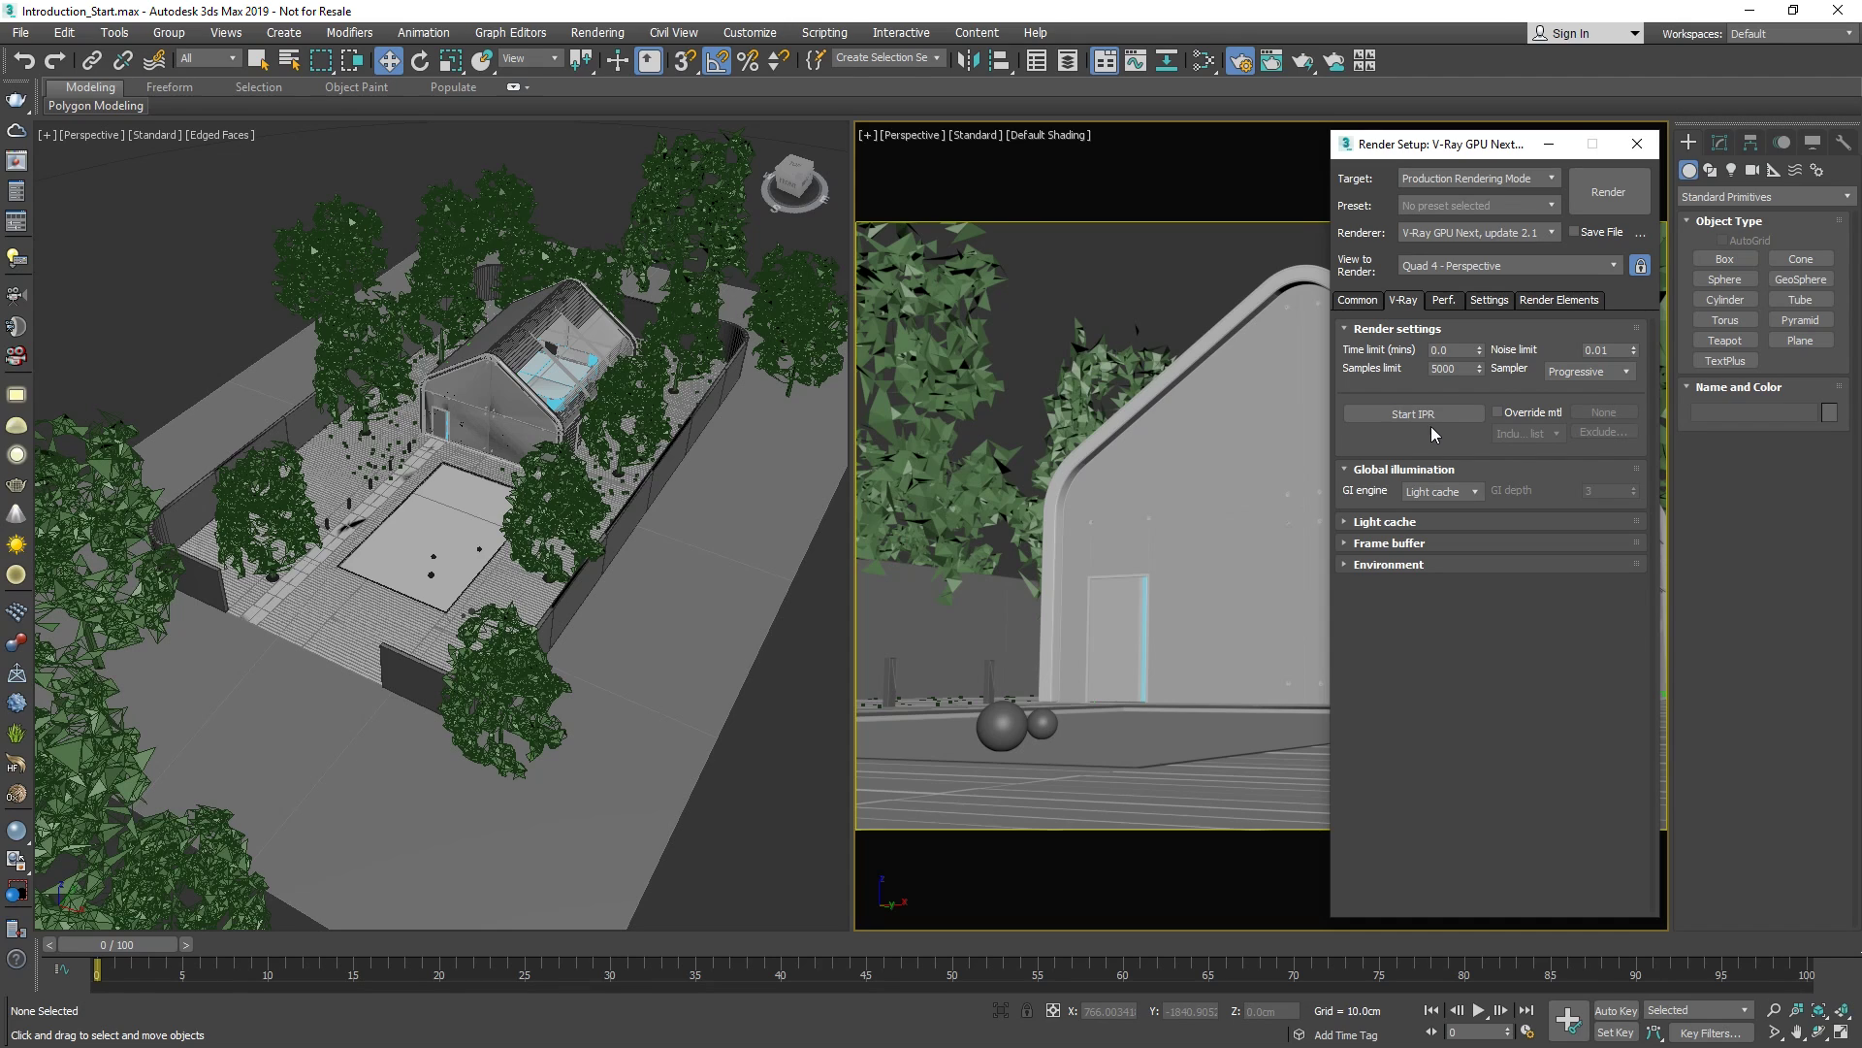
click(1638, 144)
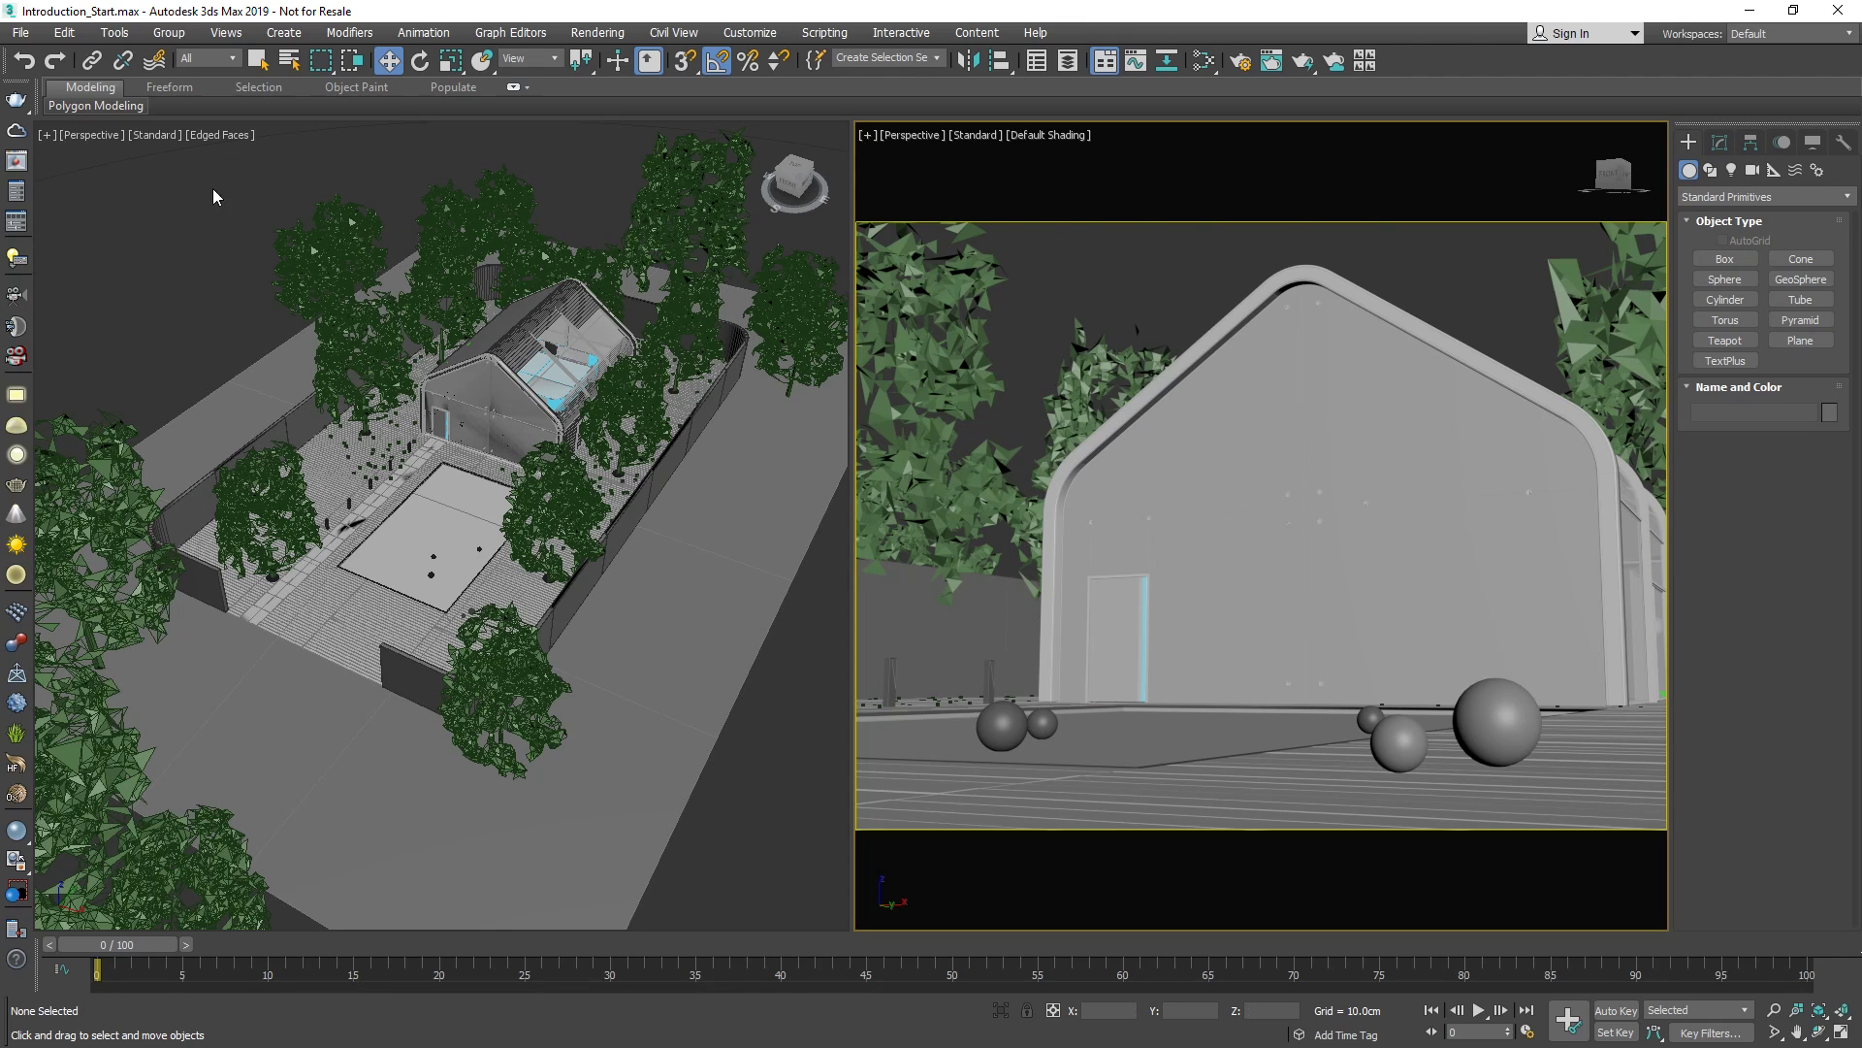
Start interactive rendering of the perspective view in the V-Ray frame buffer.
click(30, 171)
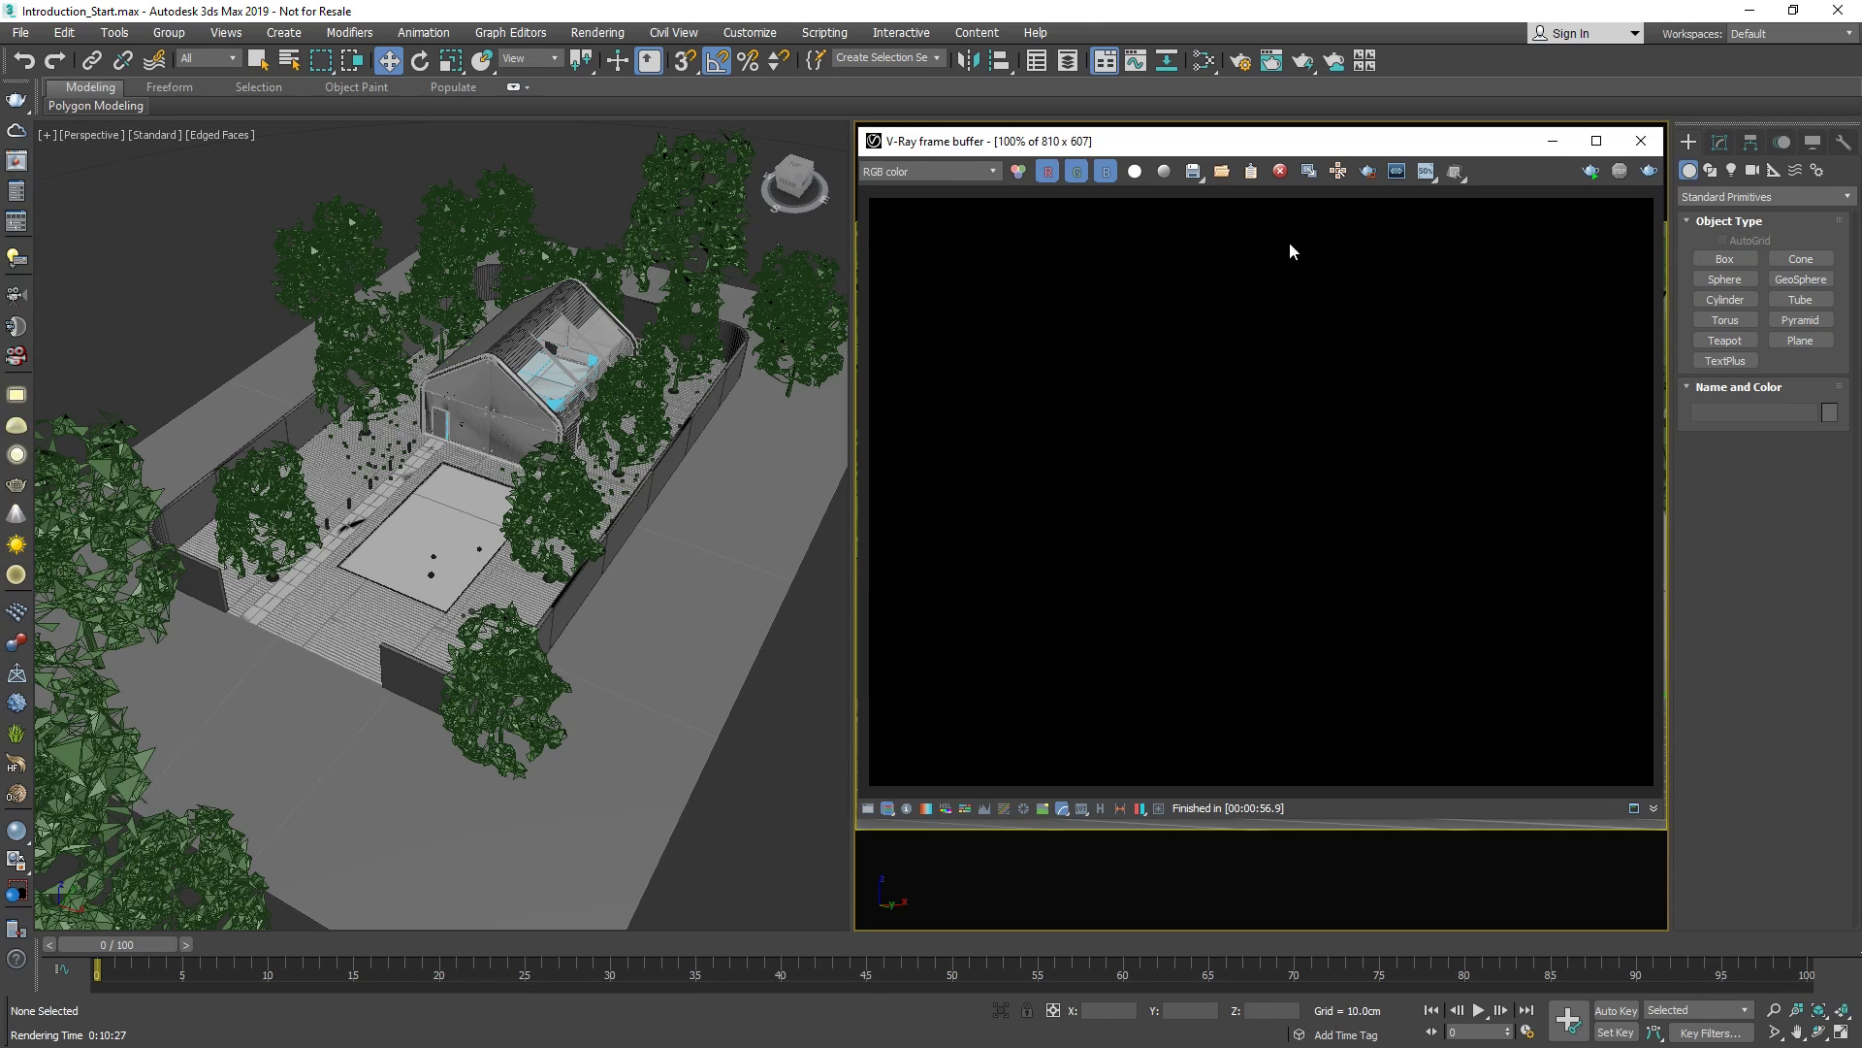
click(1584, 173)
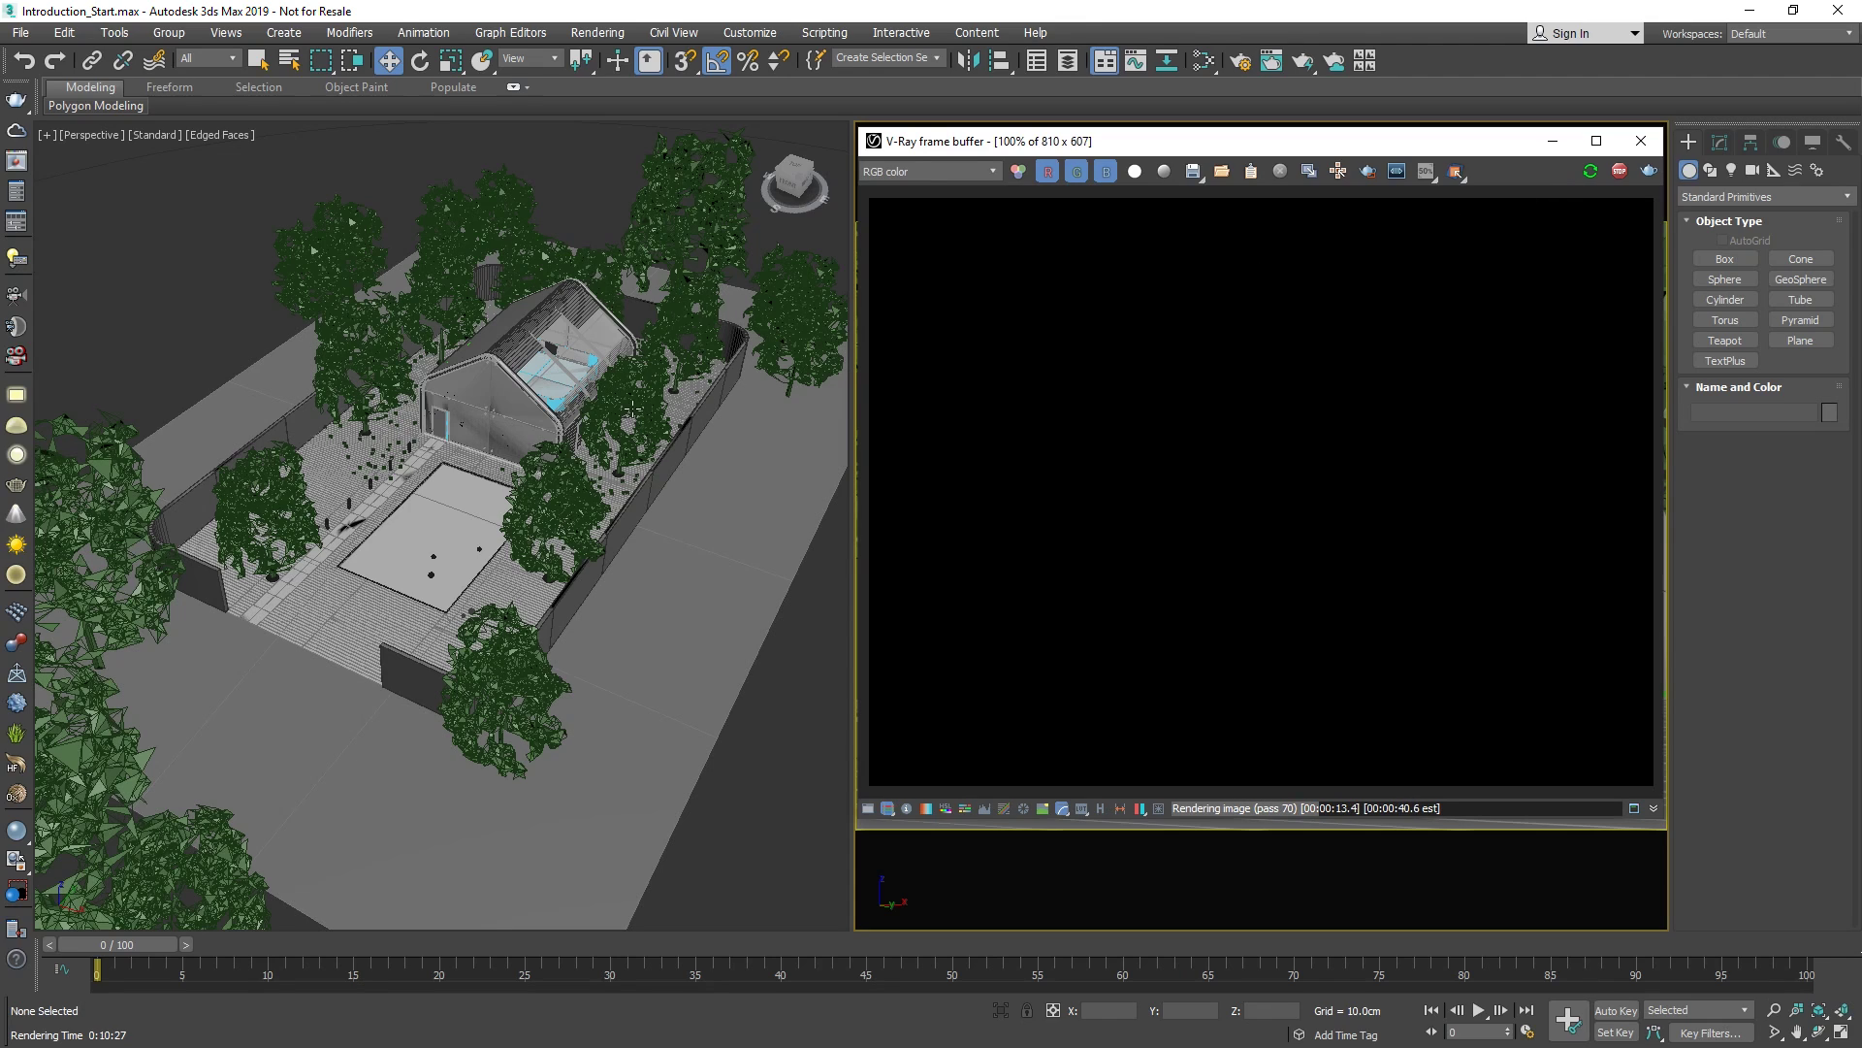
Add a VRaySun aimed at the pool with a VRaySky environment map, and move it to about X 1720, Y -2475, Z 1918 cm.
click(24, 552)
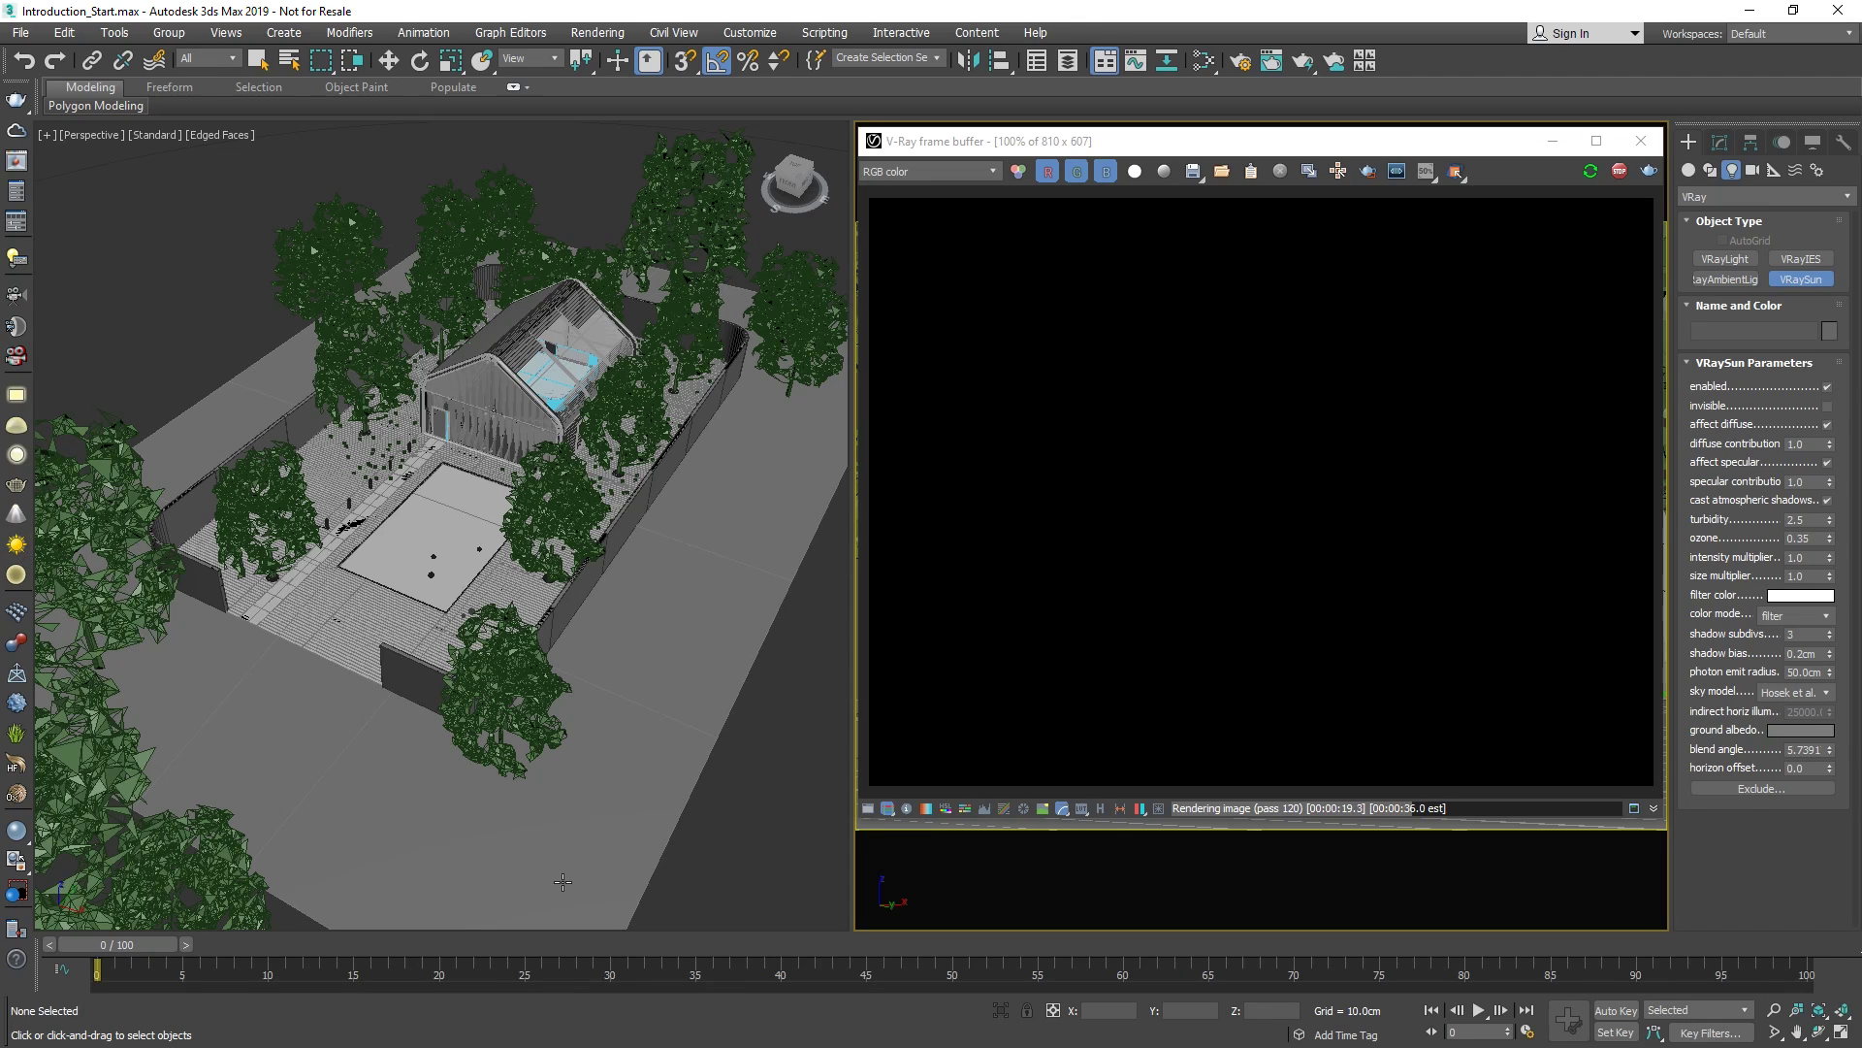
drag(562, 881, 452, 524)
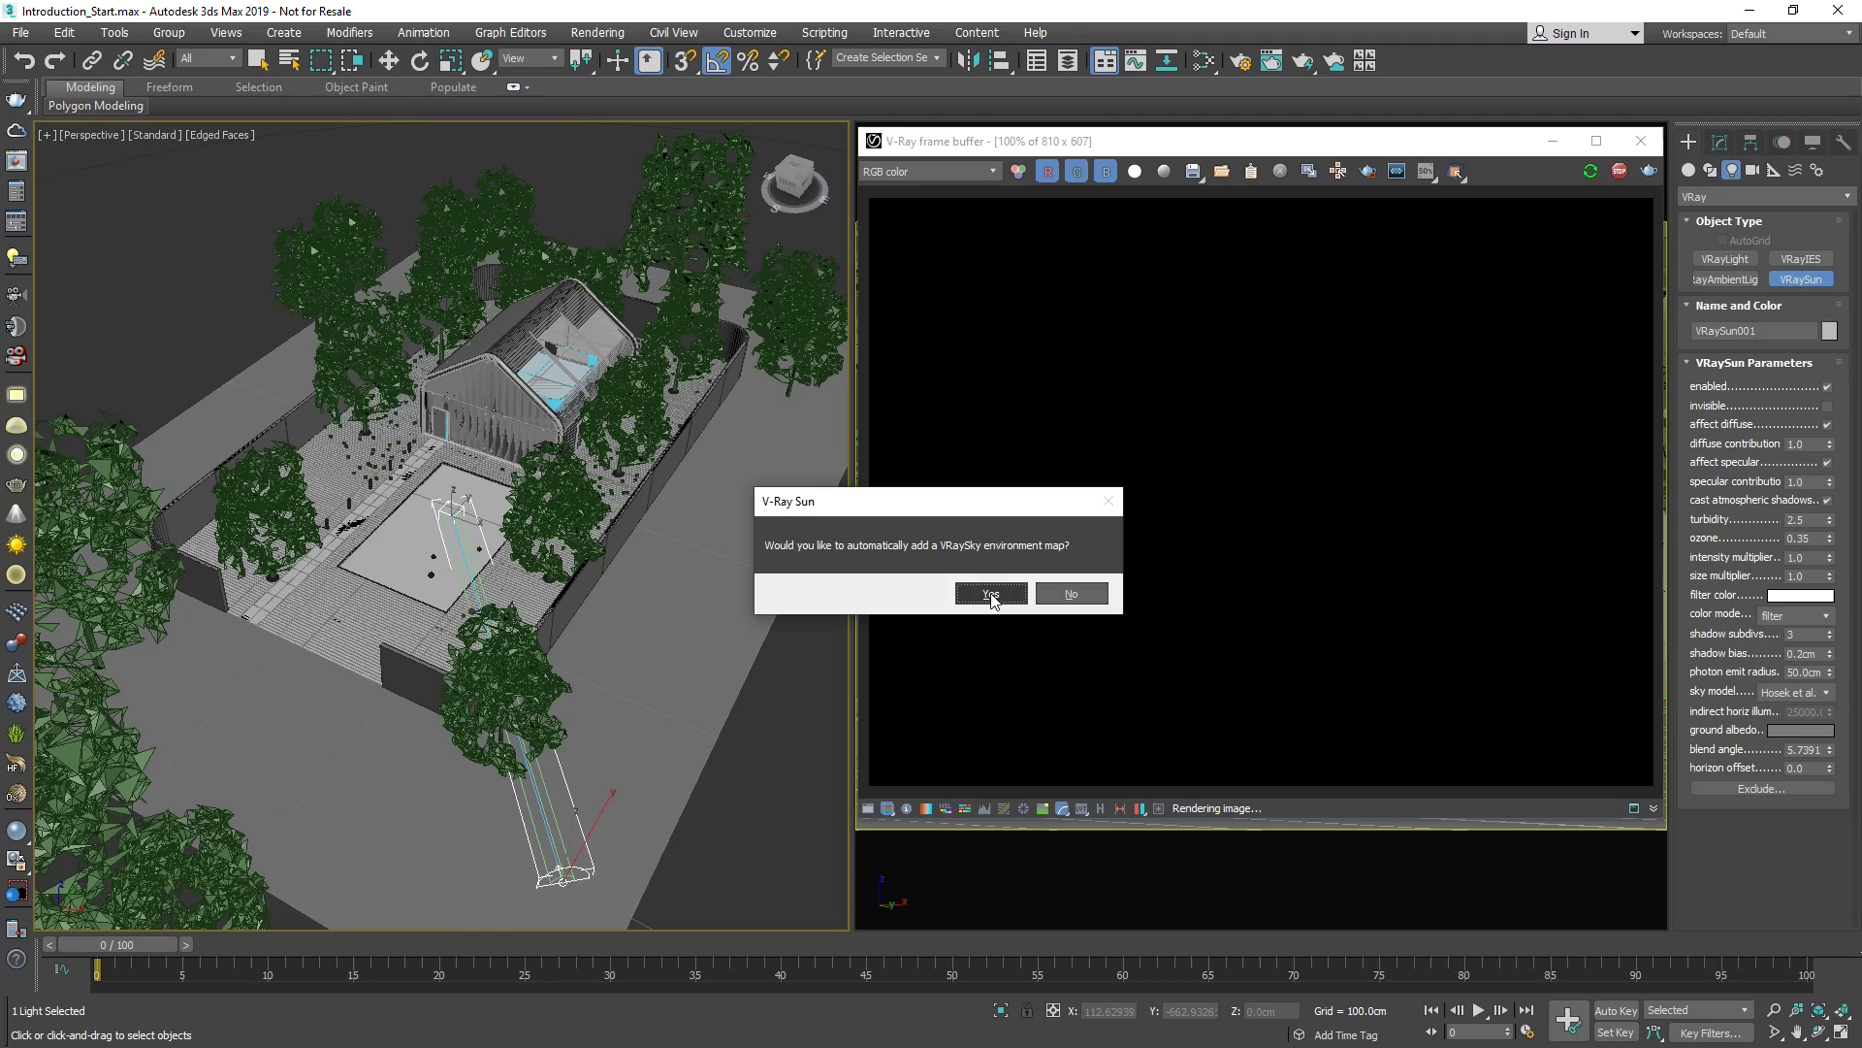
click(990, 595)
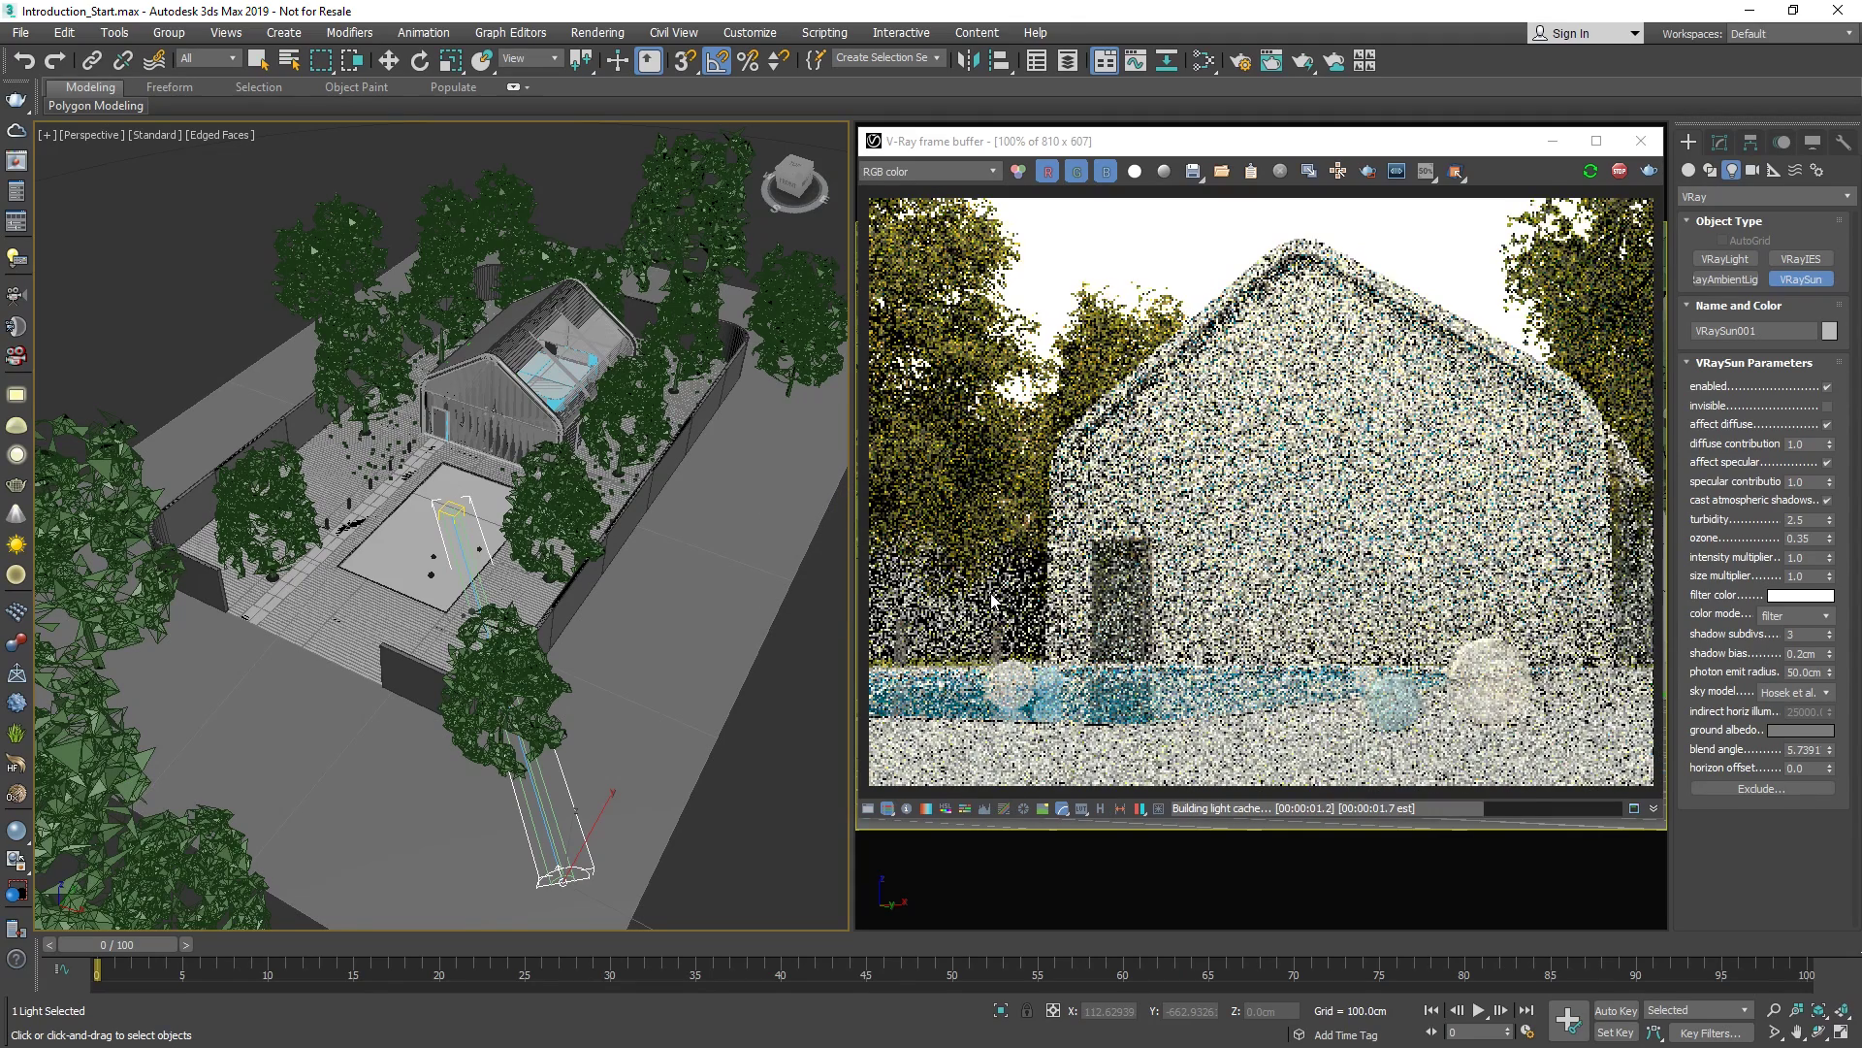
key(w)
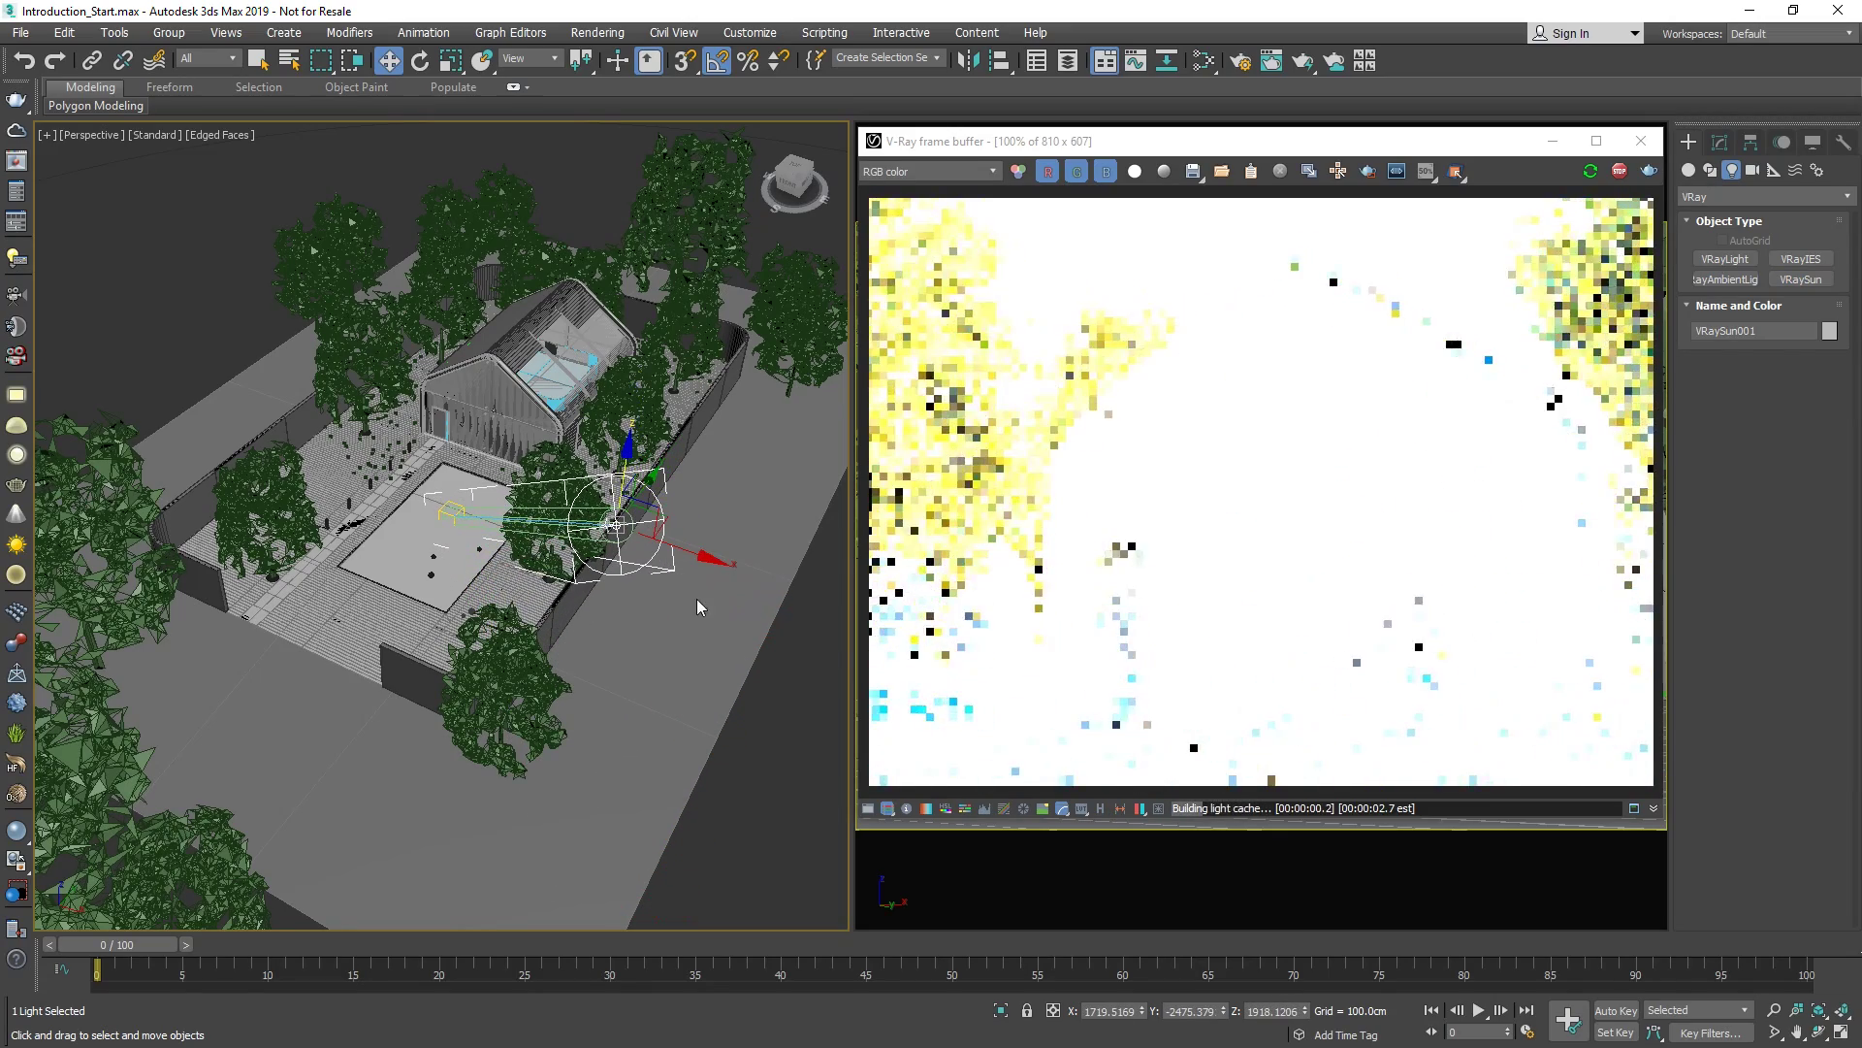
click(773, 694)
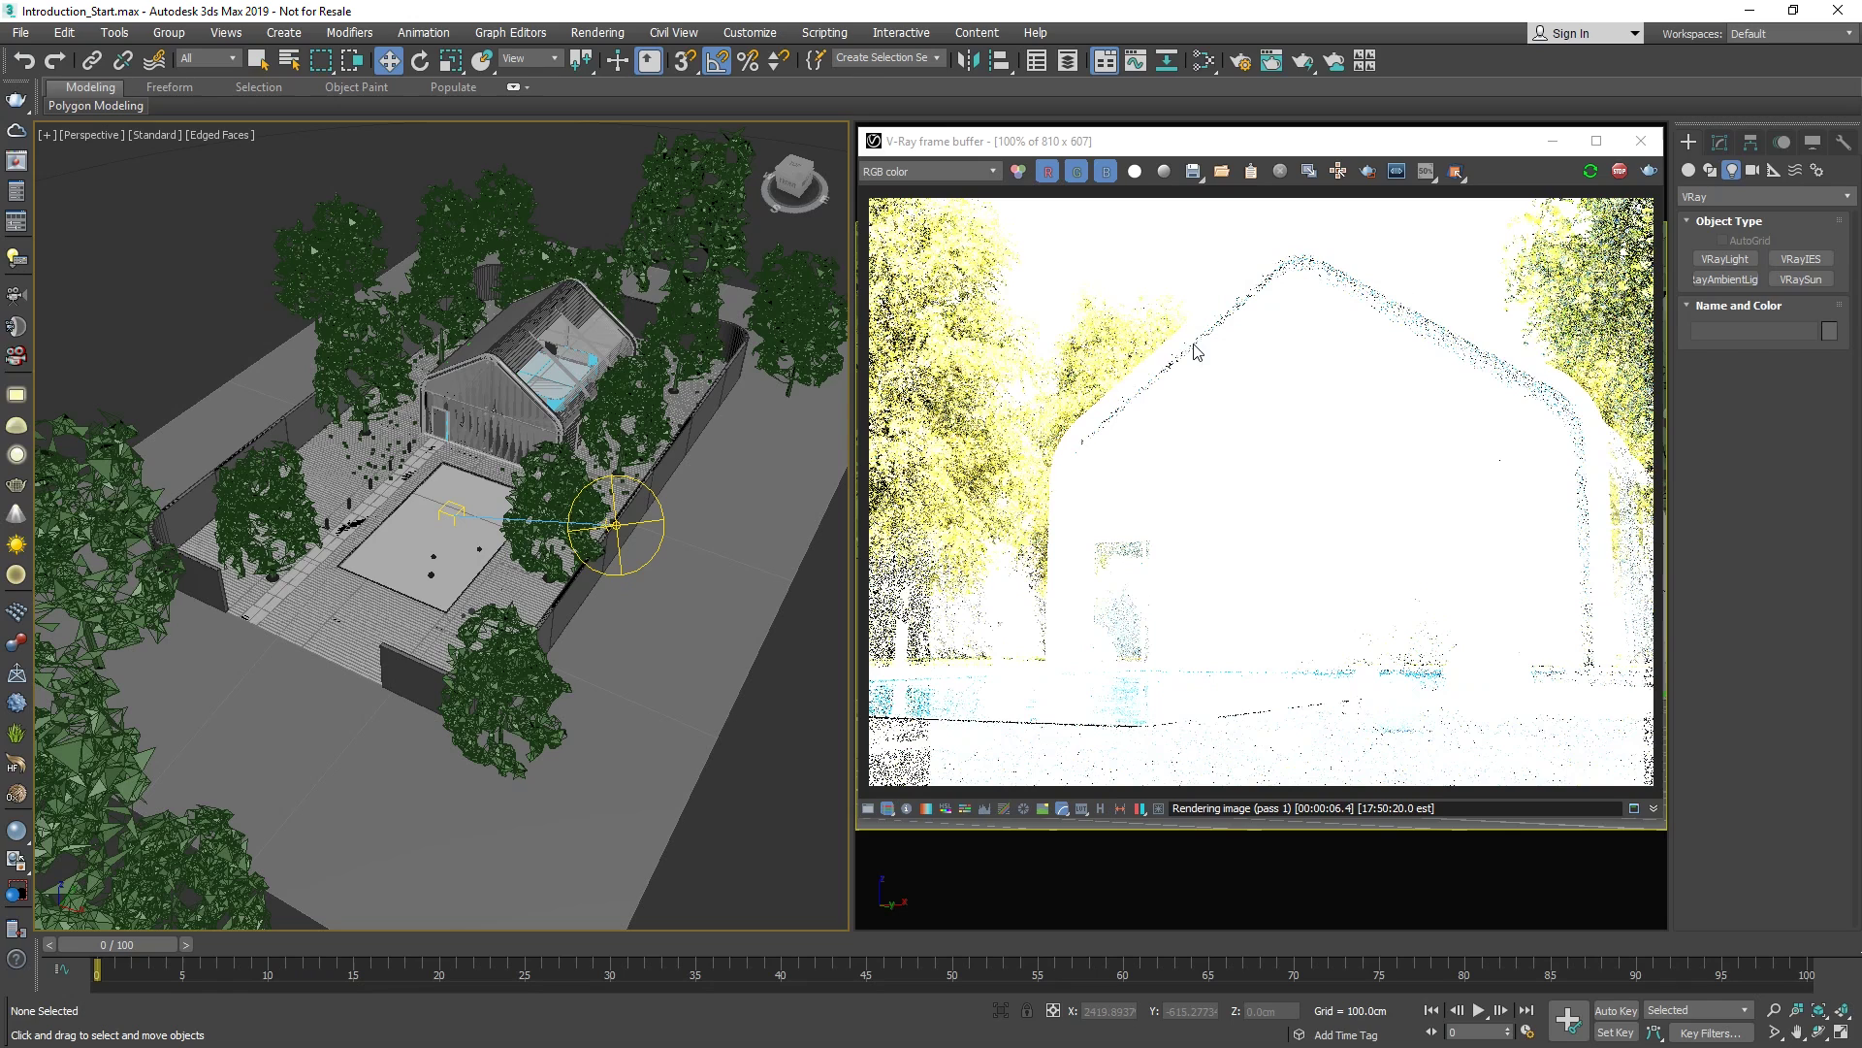
Move the frame buffer clear of the perspective view, create a V-Ray physical camera from that view and show its parameters.
drag(1282, 148, 468, 145)
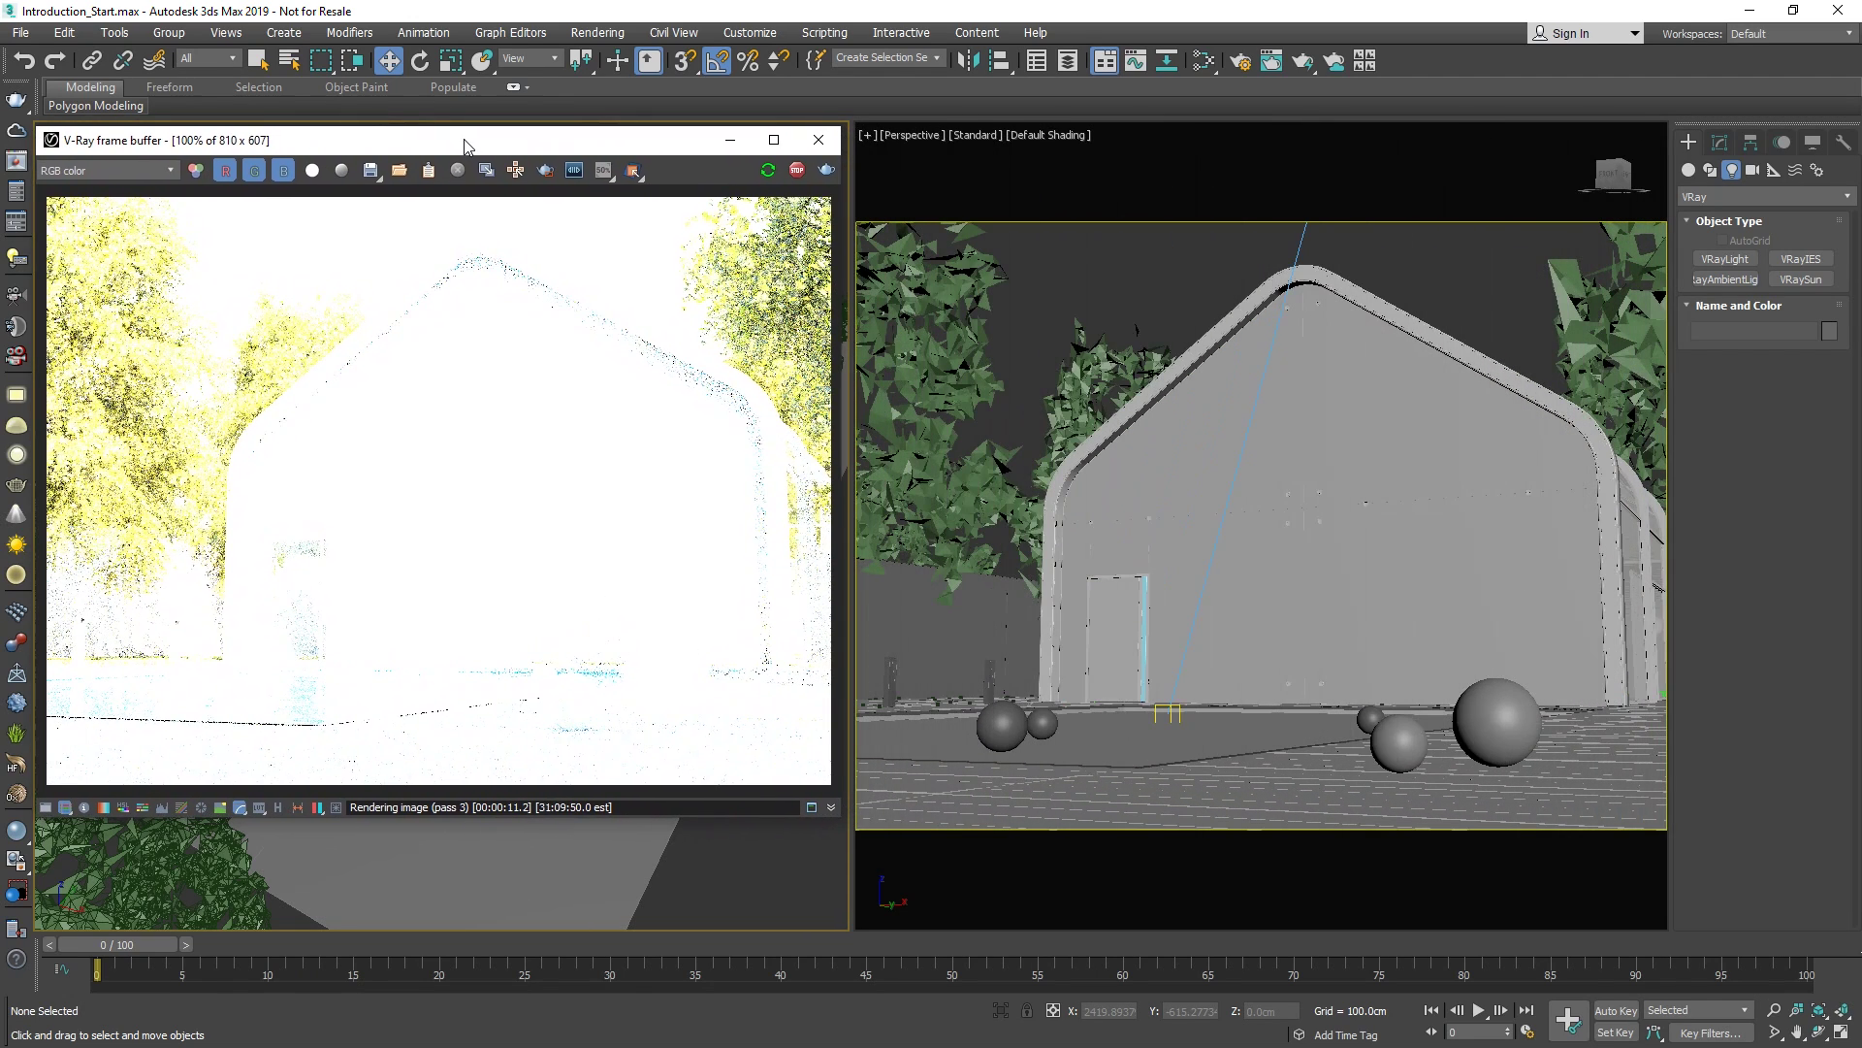
key(shift+q)
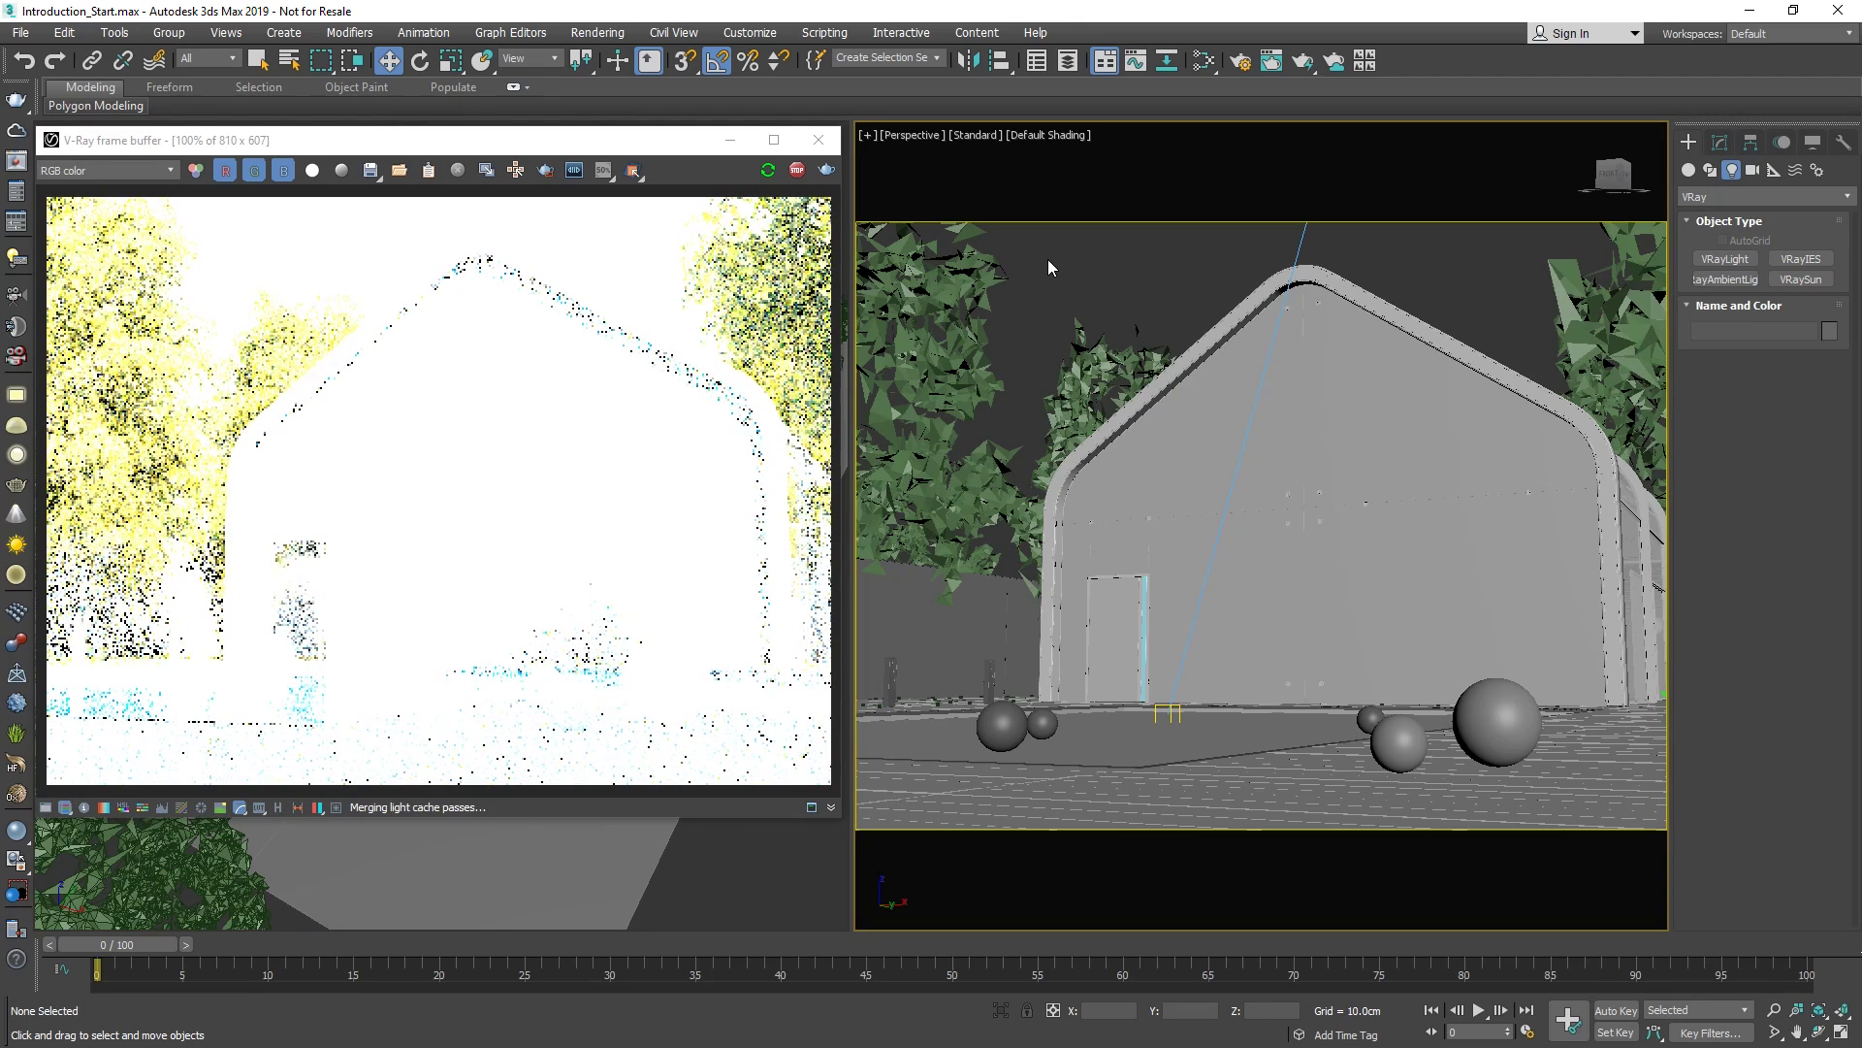
click(25, 305)
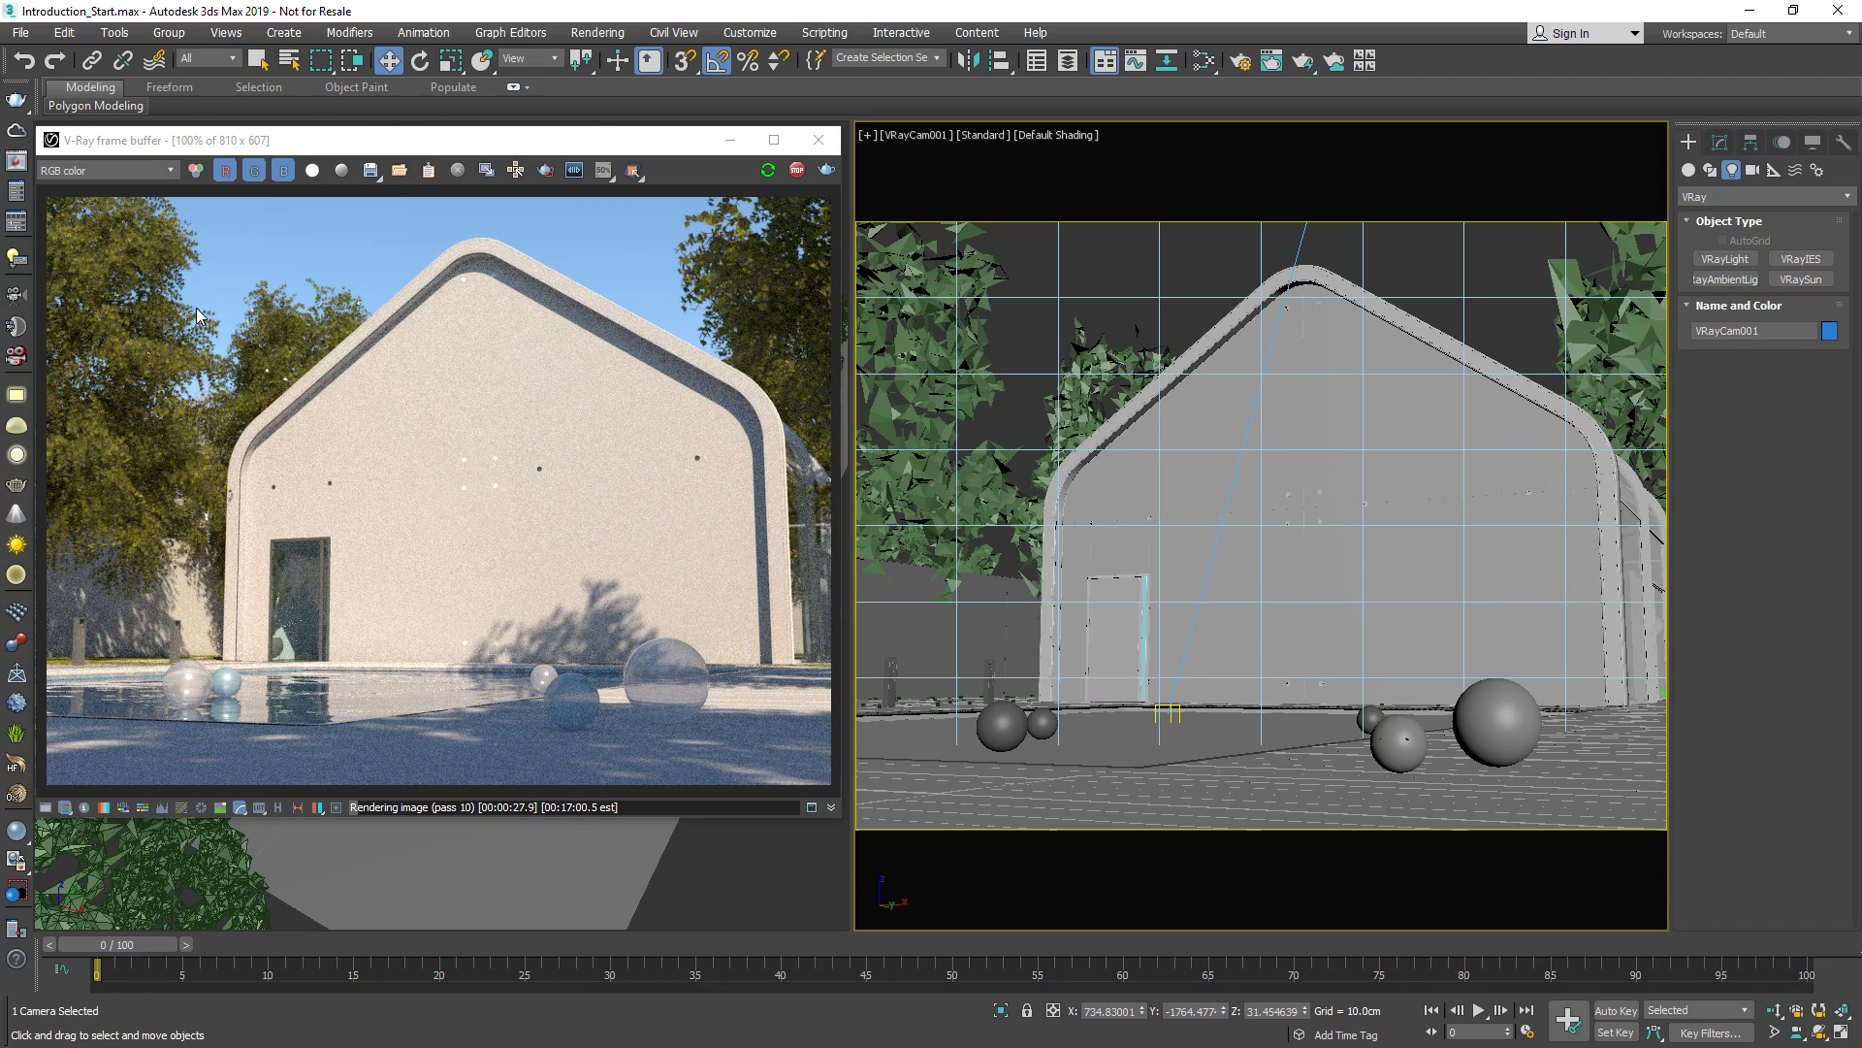
click(1729, 142)
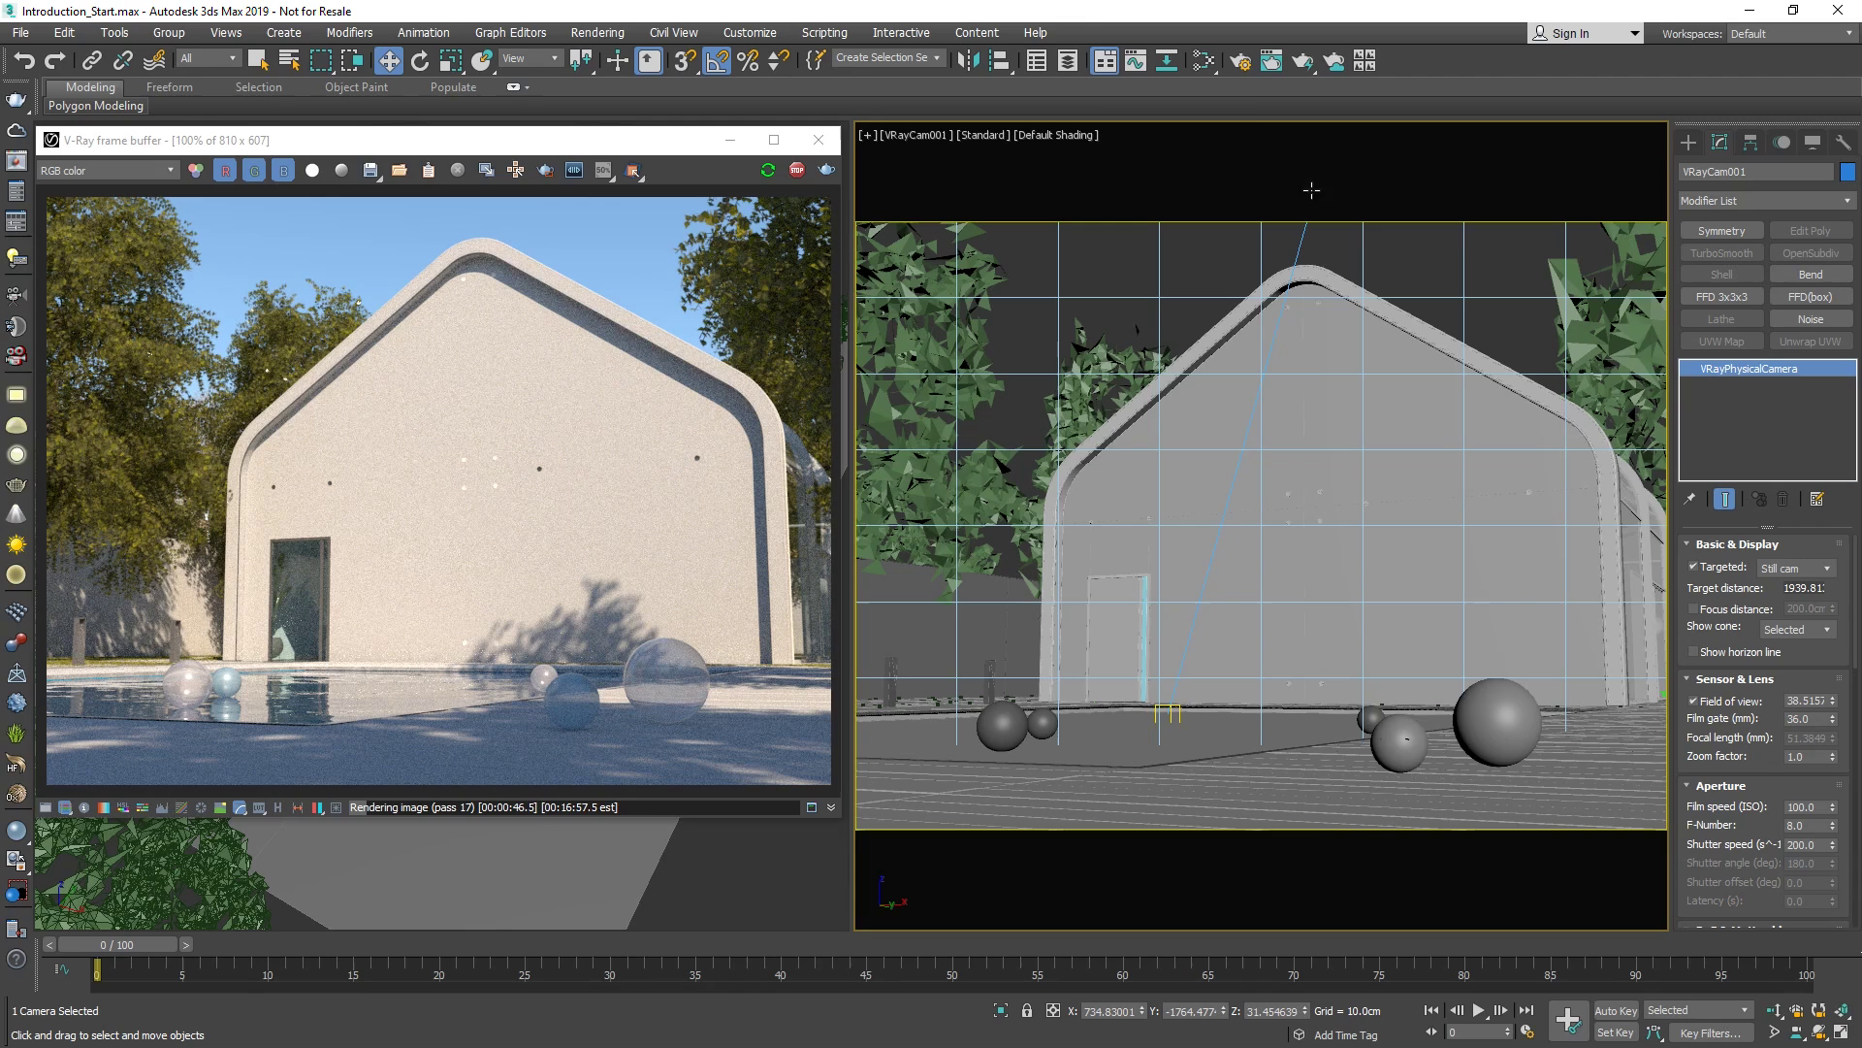
Open the Slate Material Editor, deselect the camera and maximize the camera viewport.
click(1203, 64)
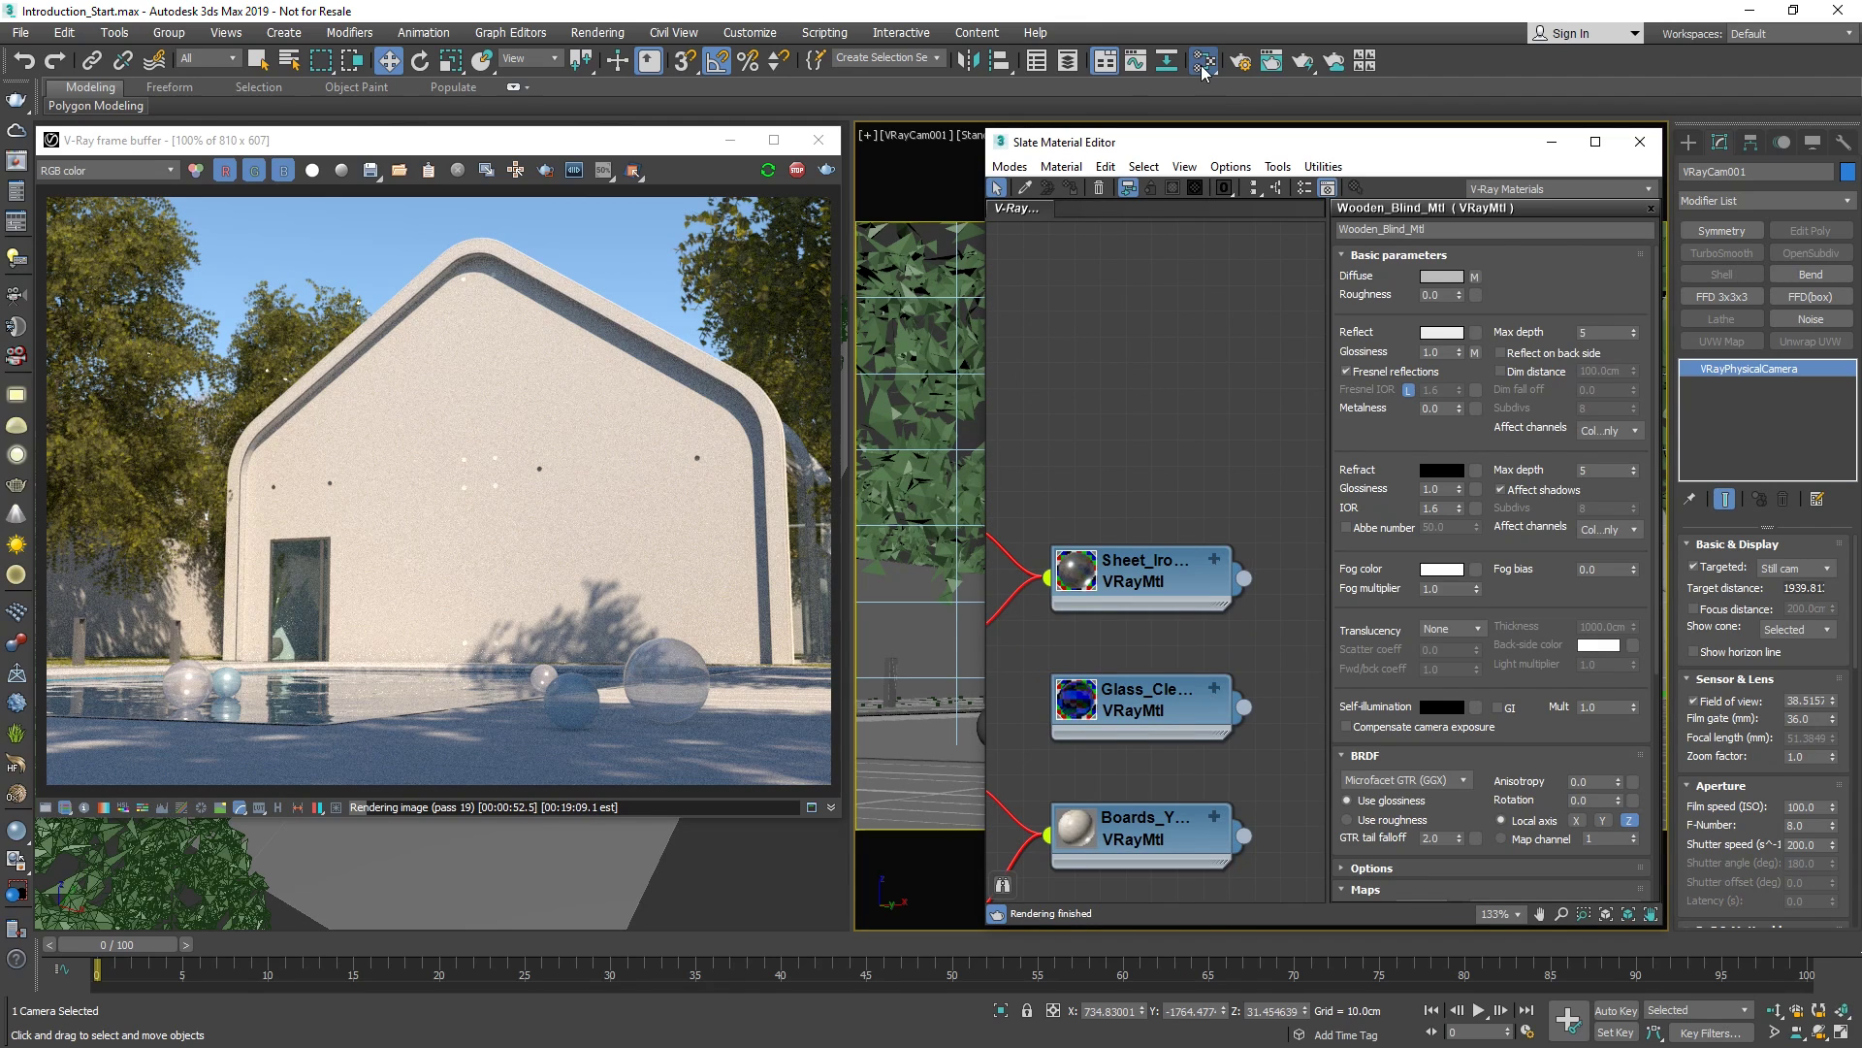
click(975, 427)
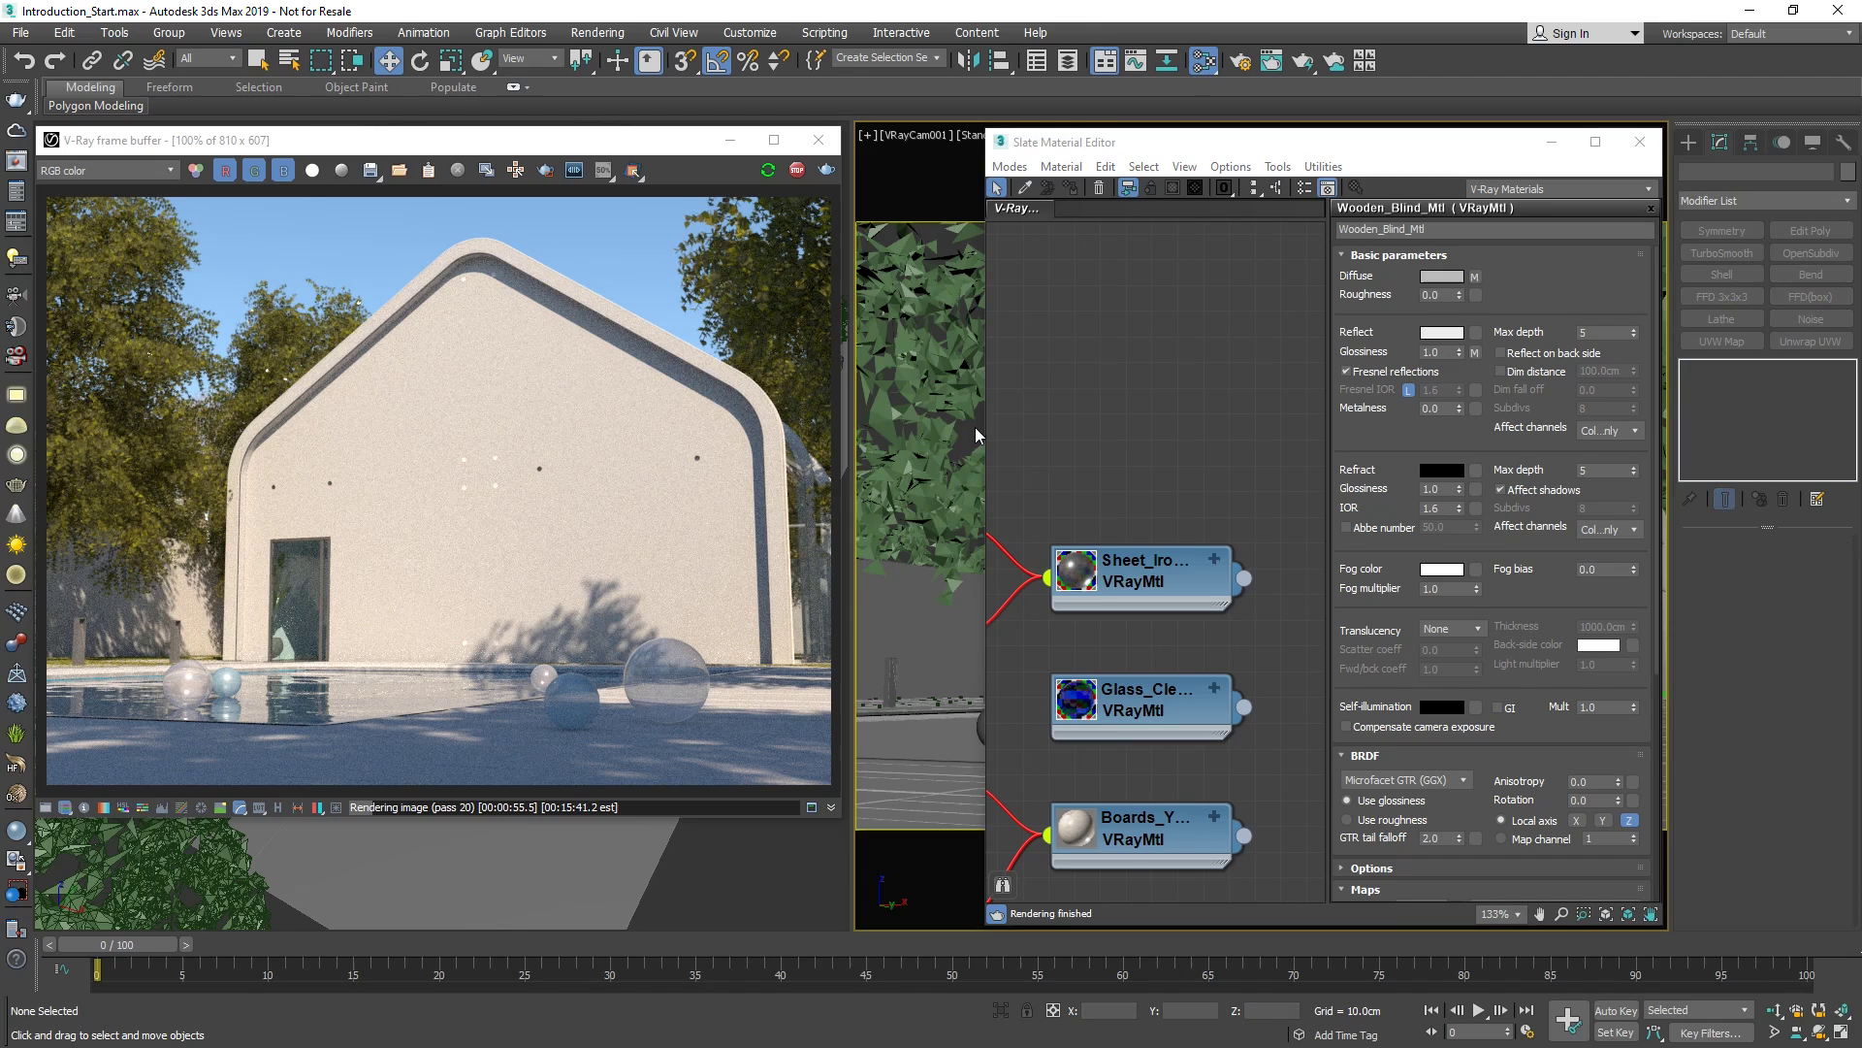
key(alt+w)
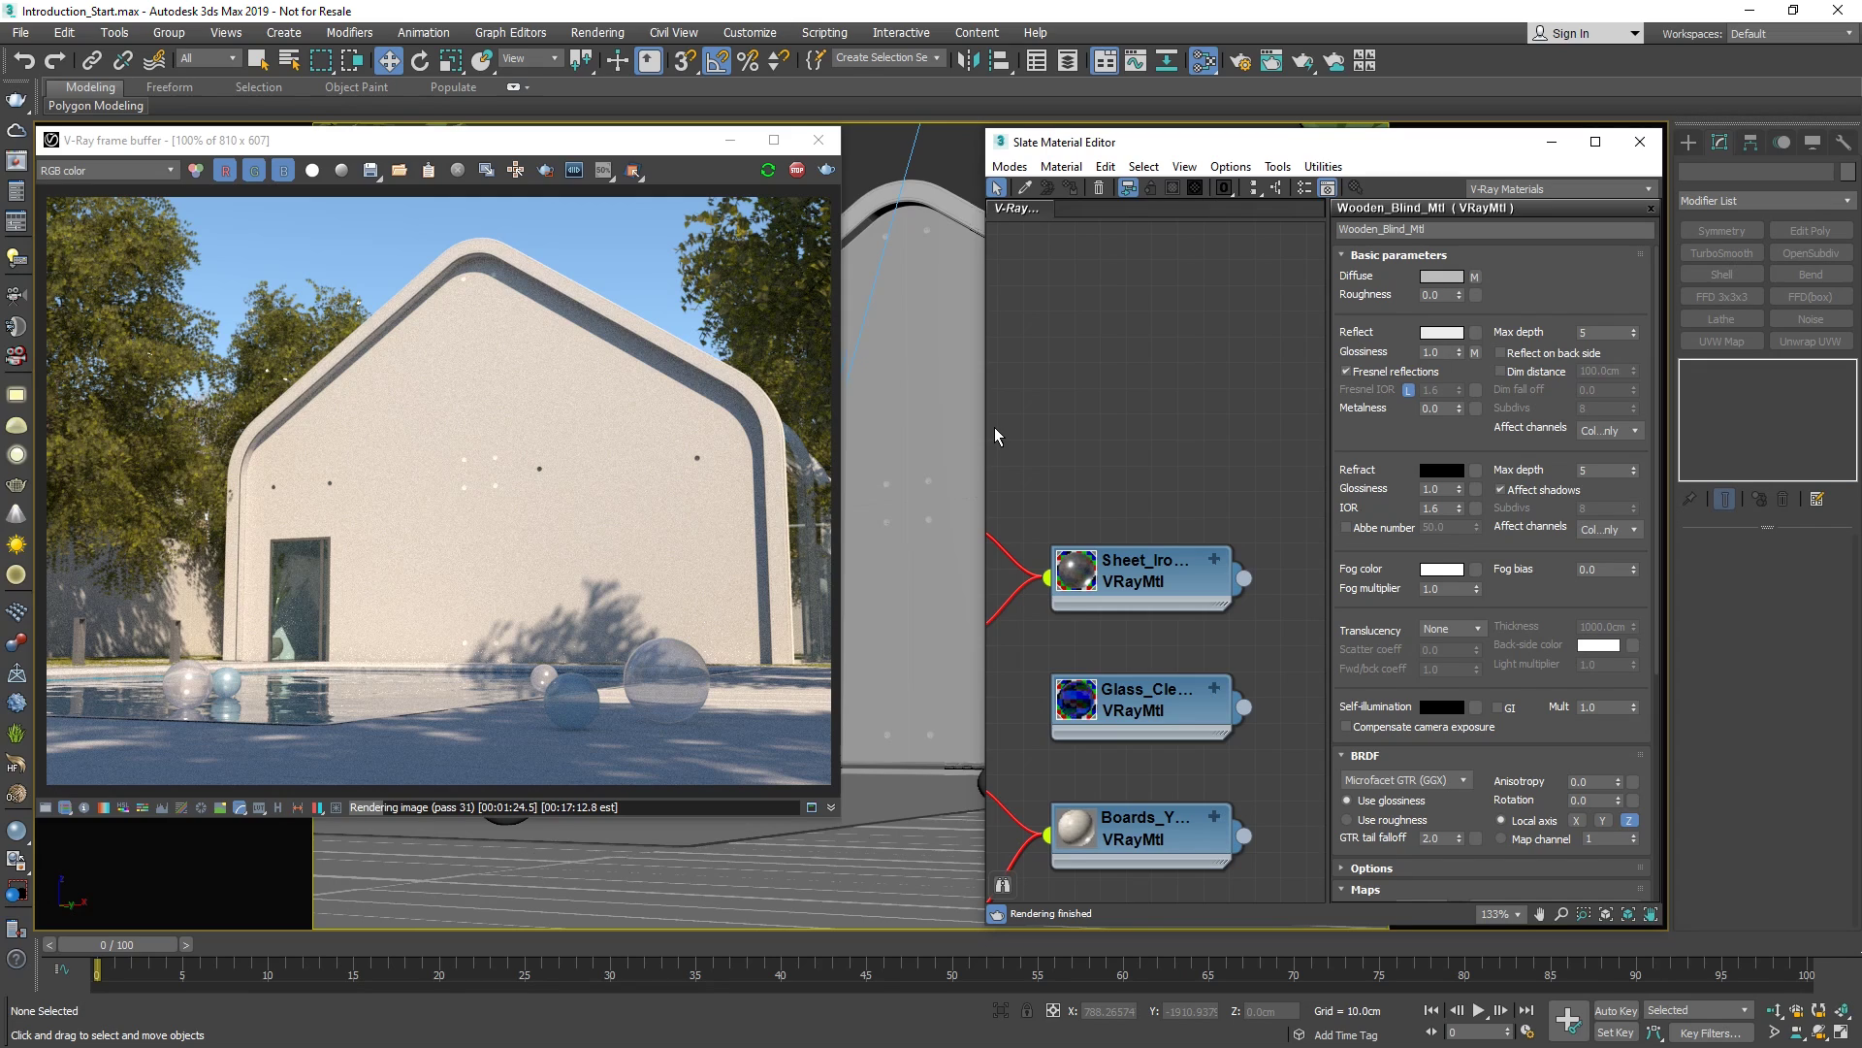
Look through the V-Ray materials and V-Ray maps available for the material graph.
right_click(996, 299)
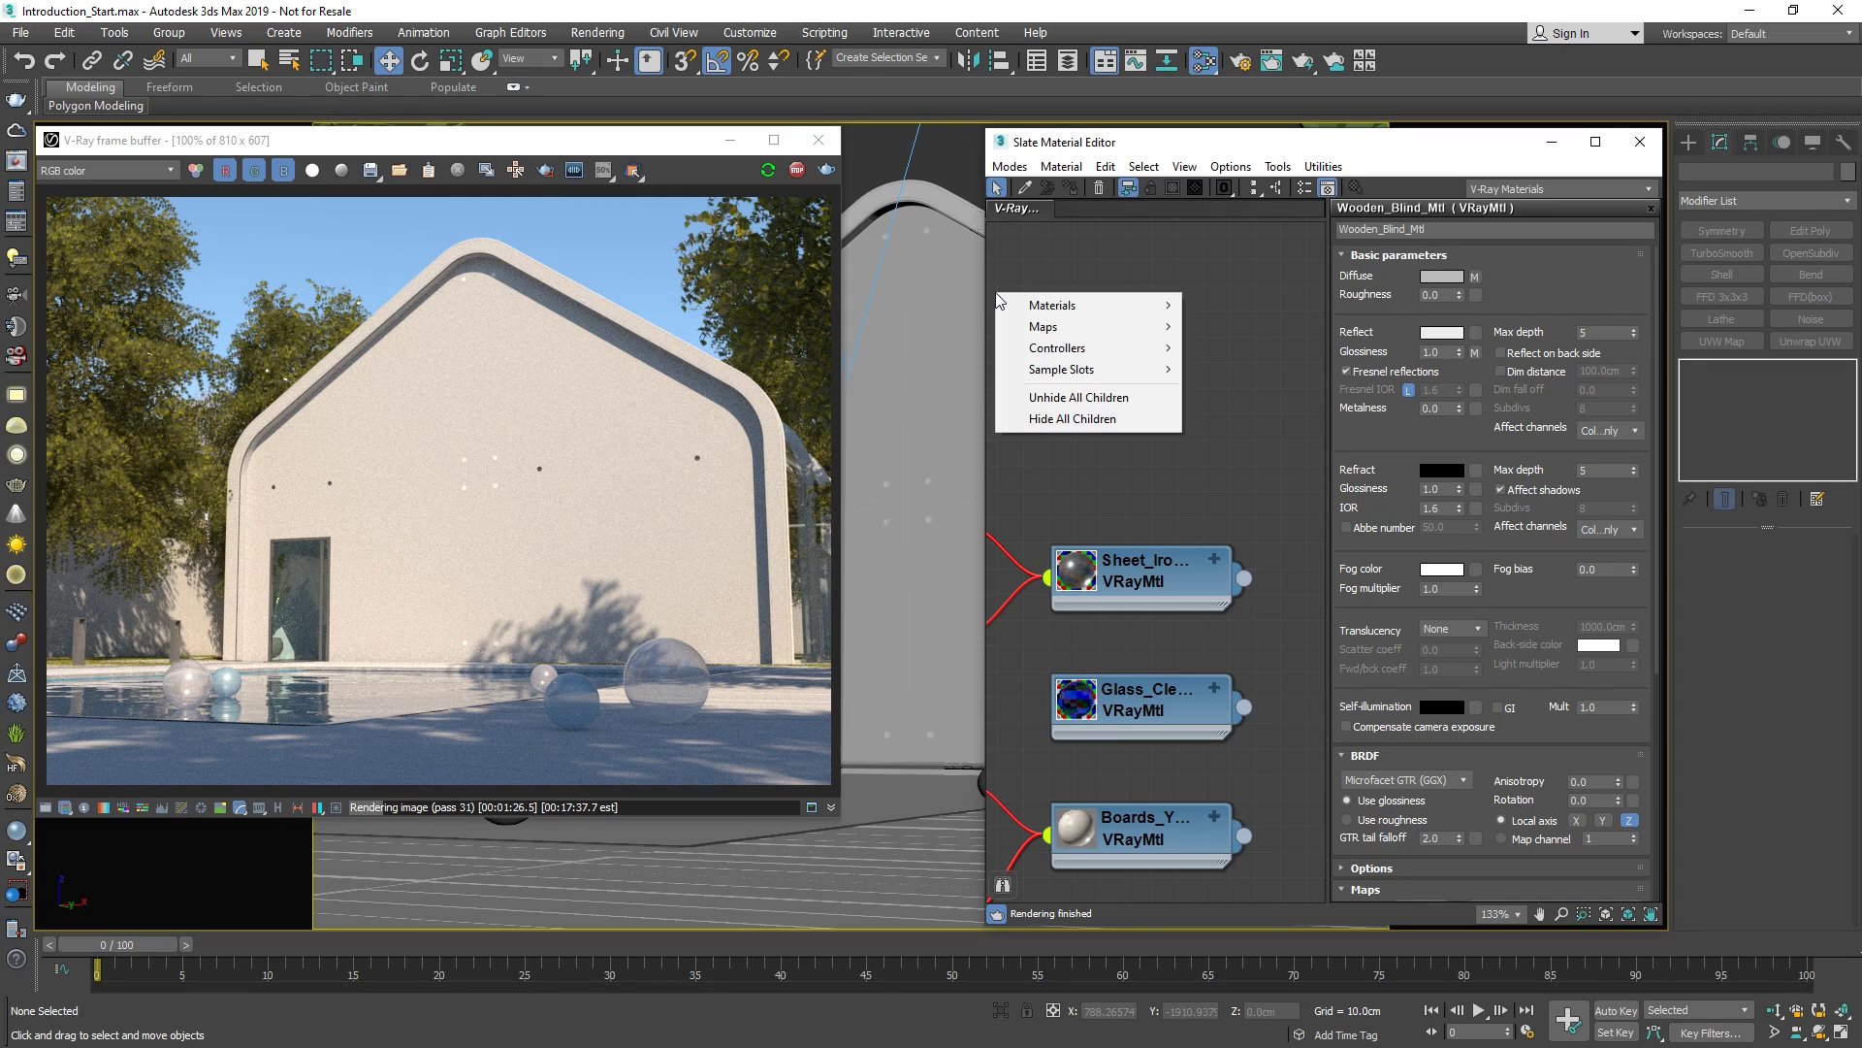
mouse_move(1043, 306)
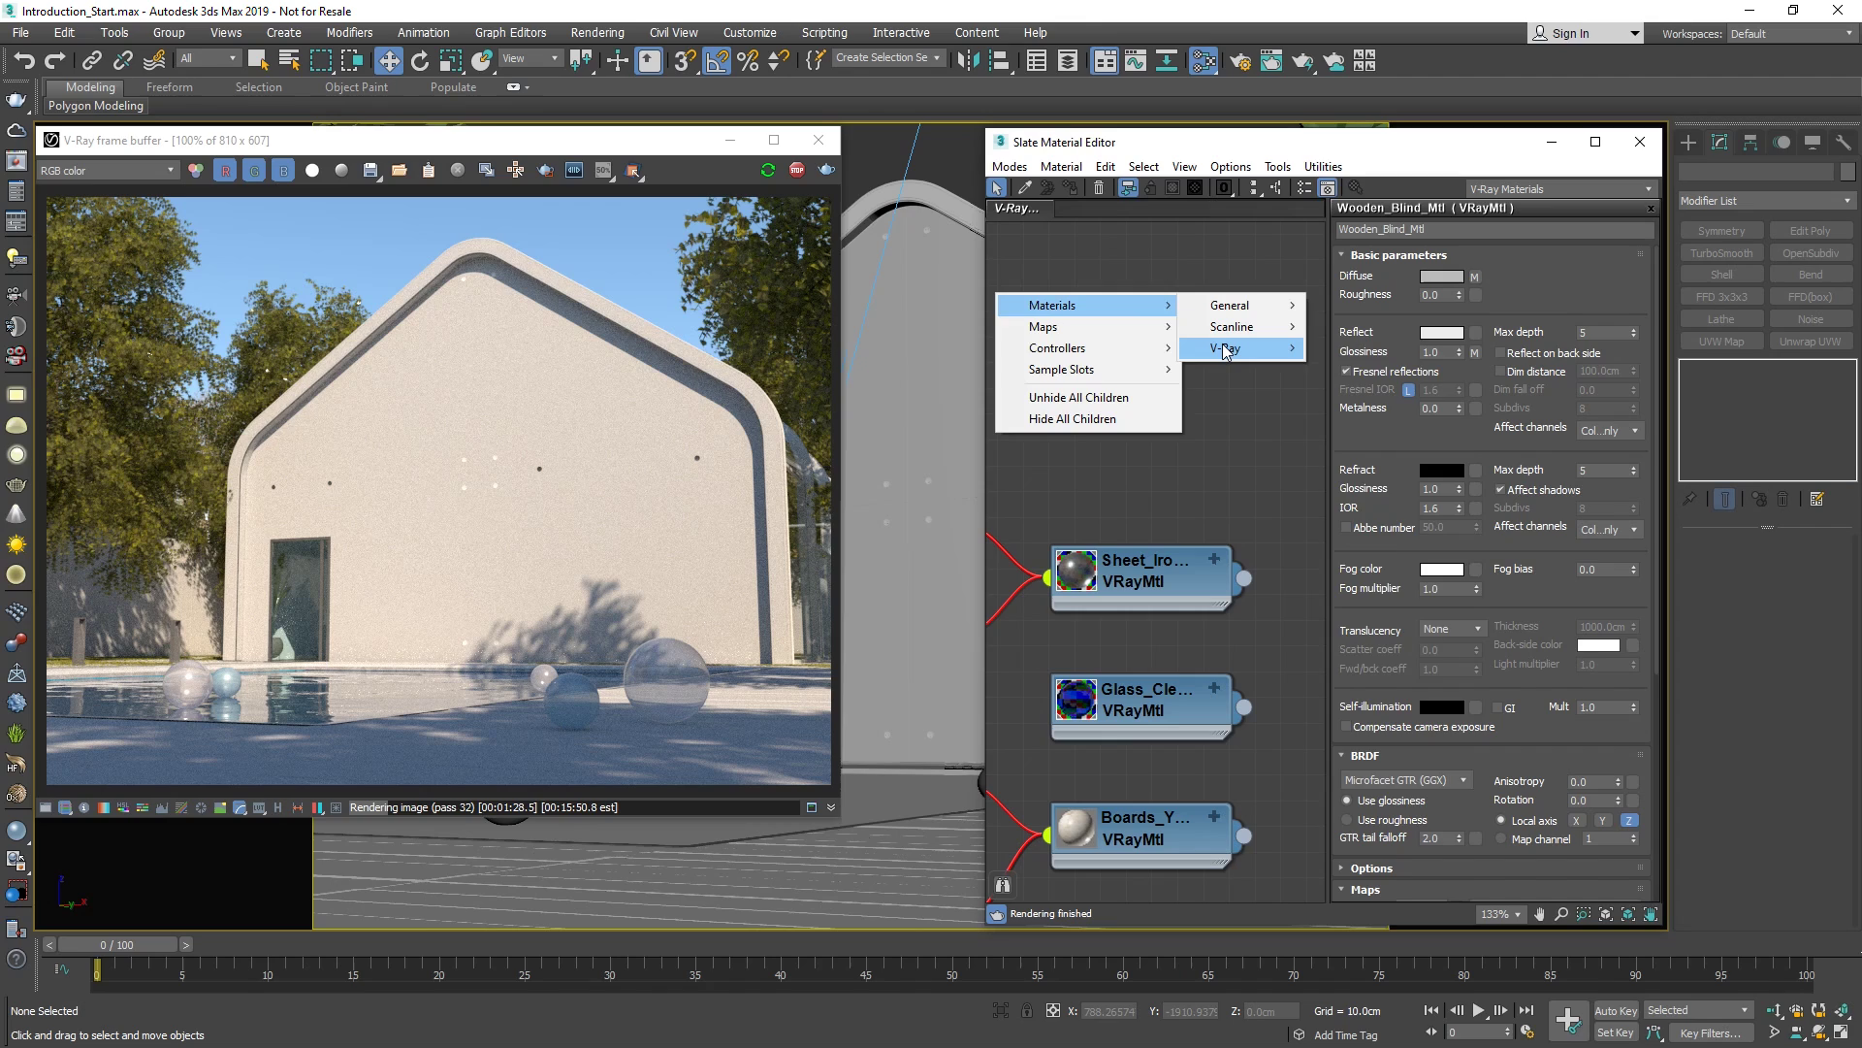
mouse_move(1226, 351)
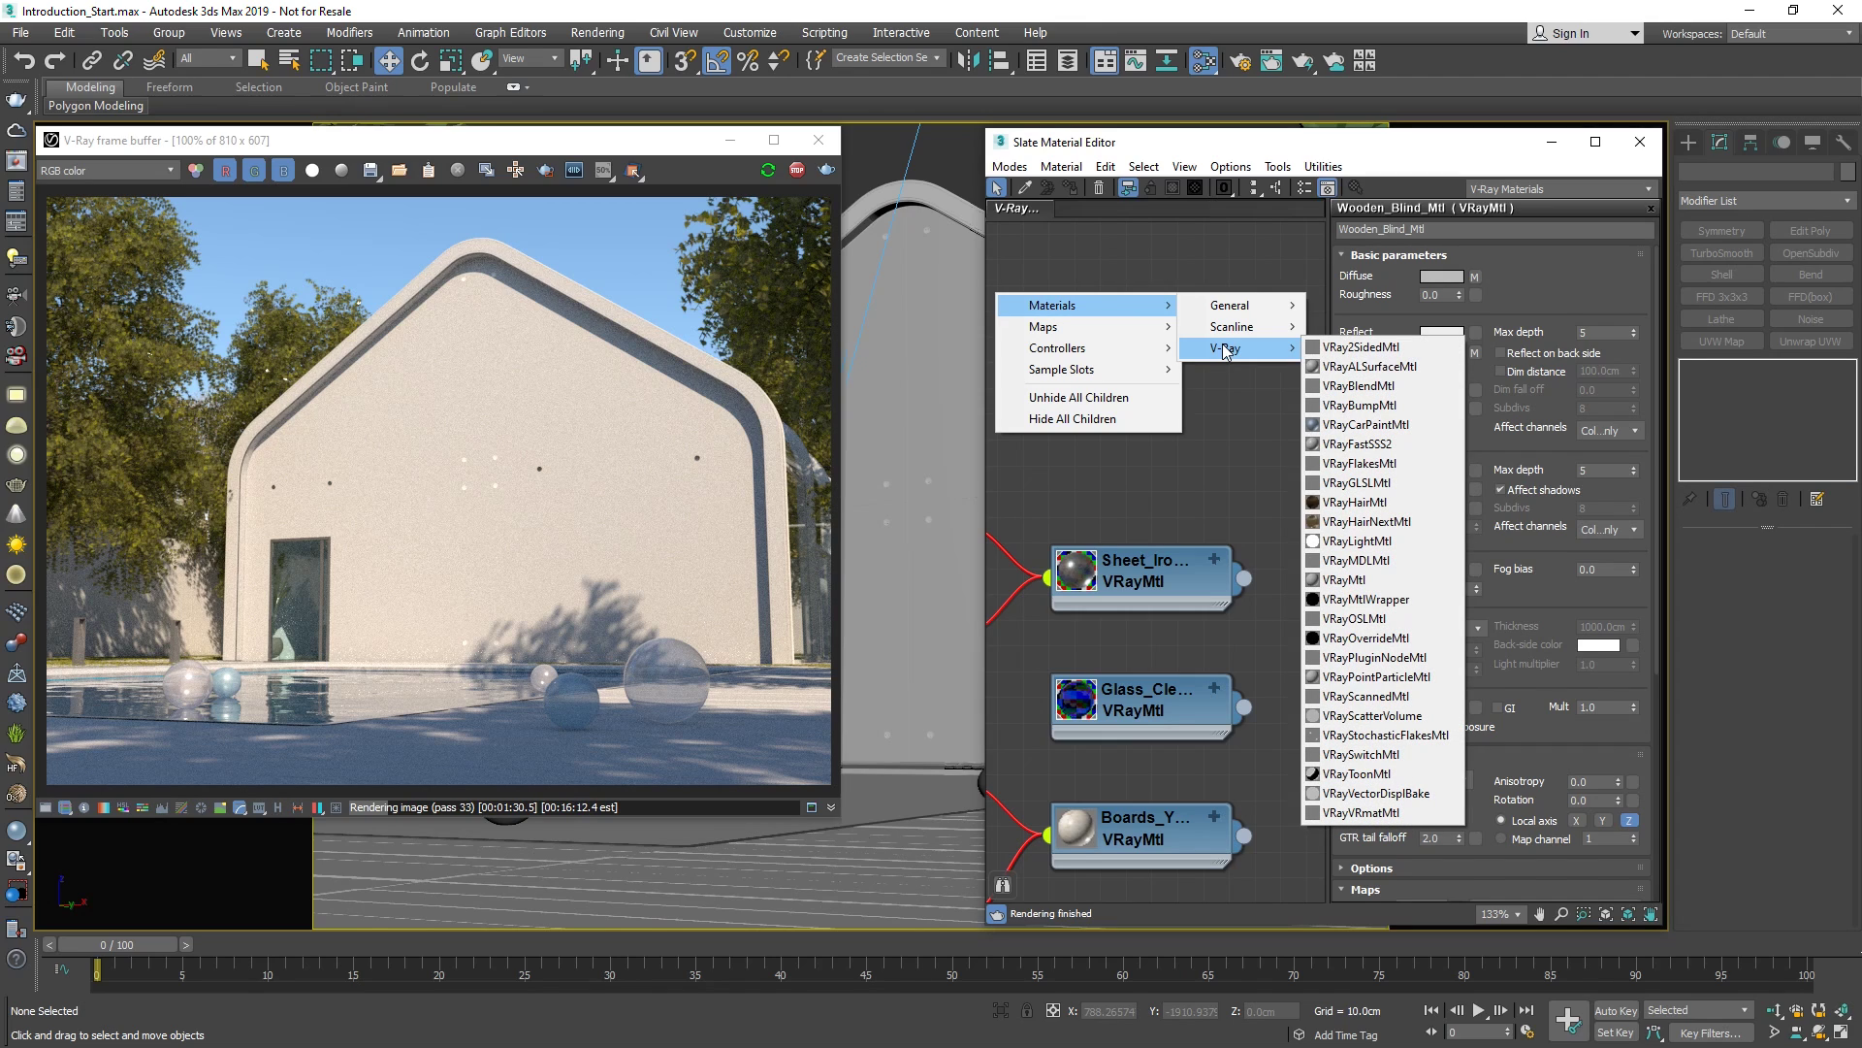
mouse_move(1106, 333)
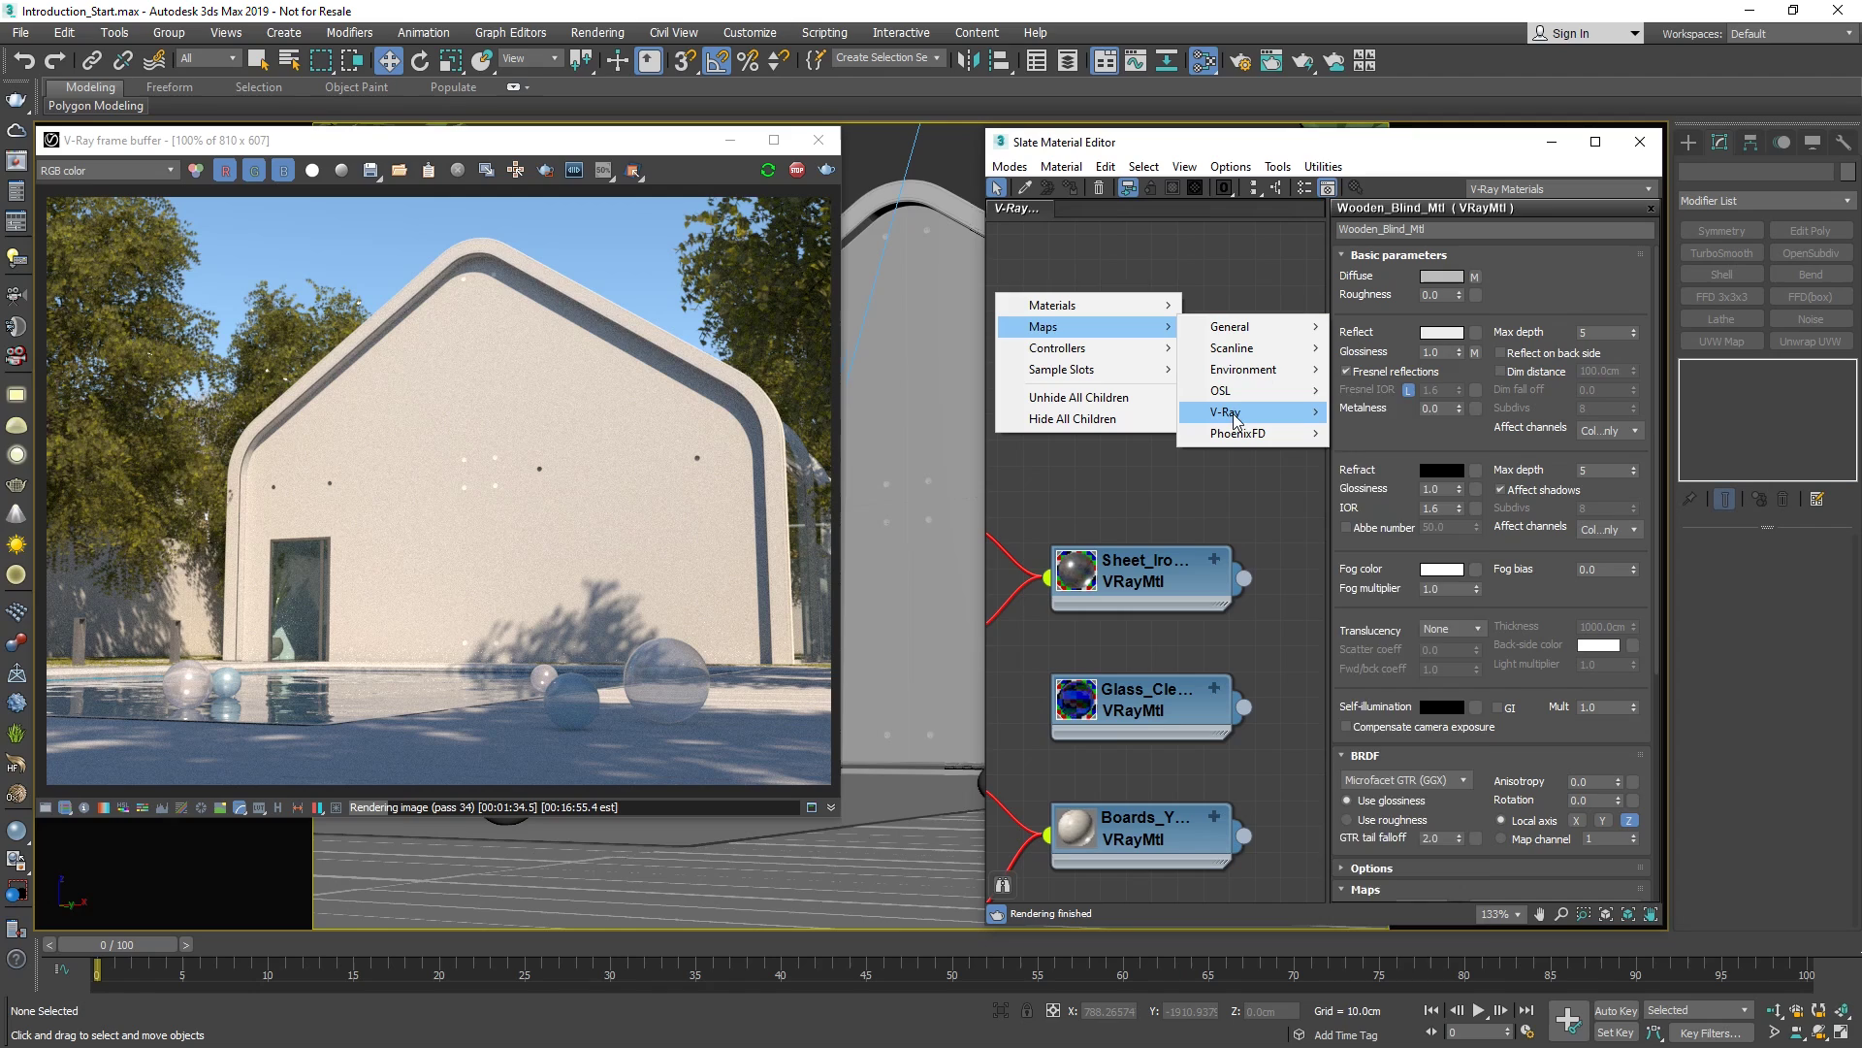
mouse_move(1234, 418)
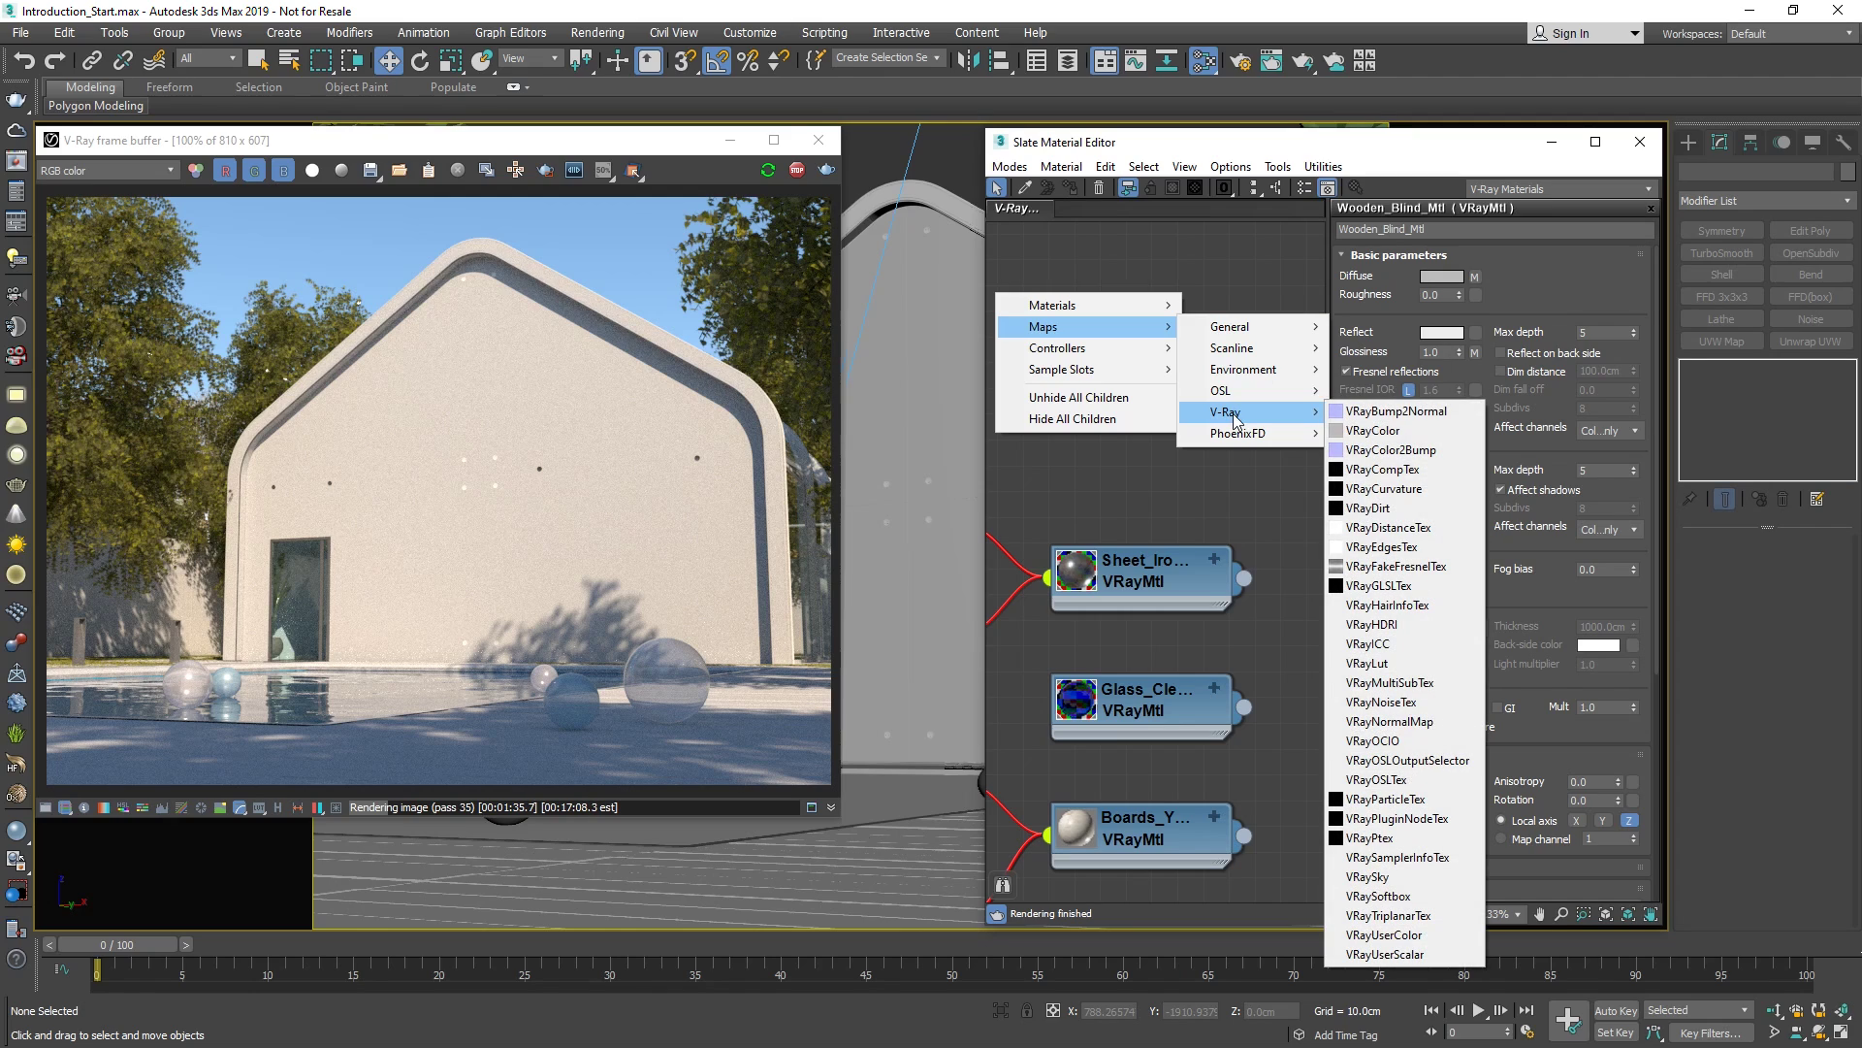
click(1151, 456)
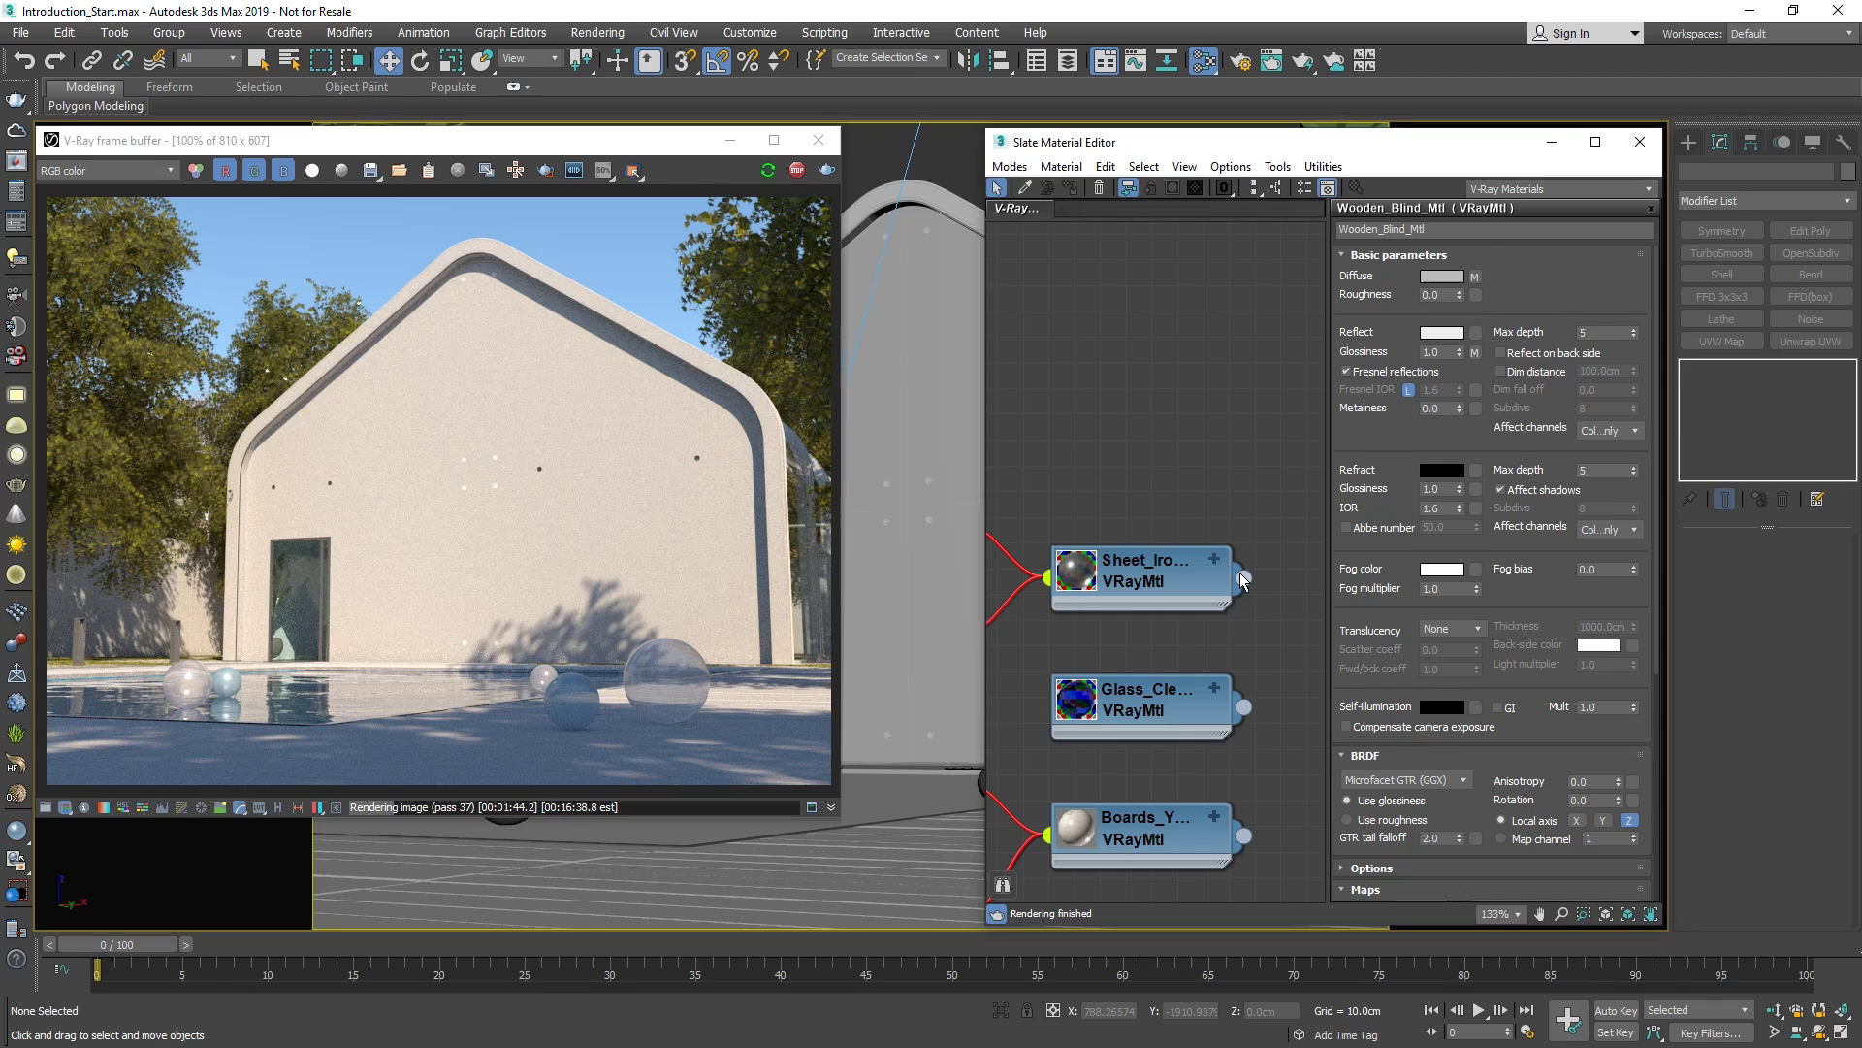
Assign the sheet iron material to the house frame, the glass material to the facade and the boards material to the deck, and close the material editor.
drag(1244, 579, 960, 228)
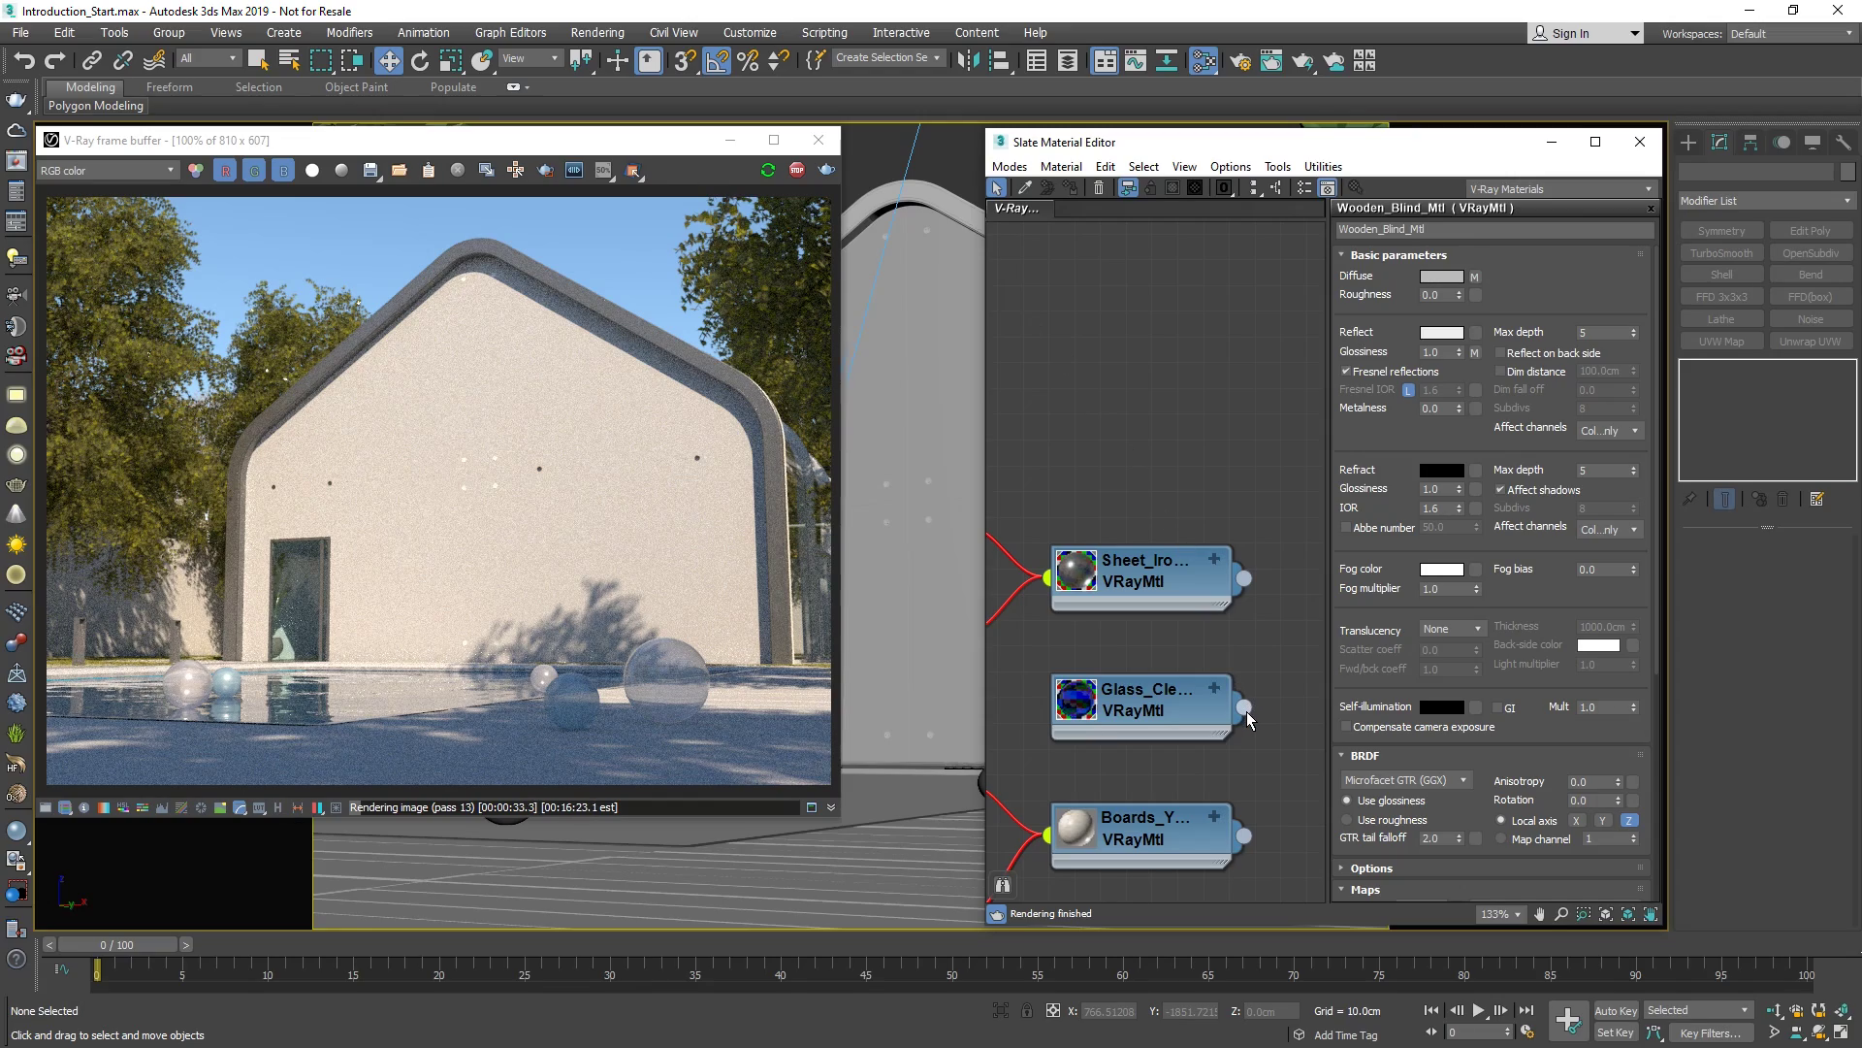
drag(1245, 708, 965, 380)
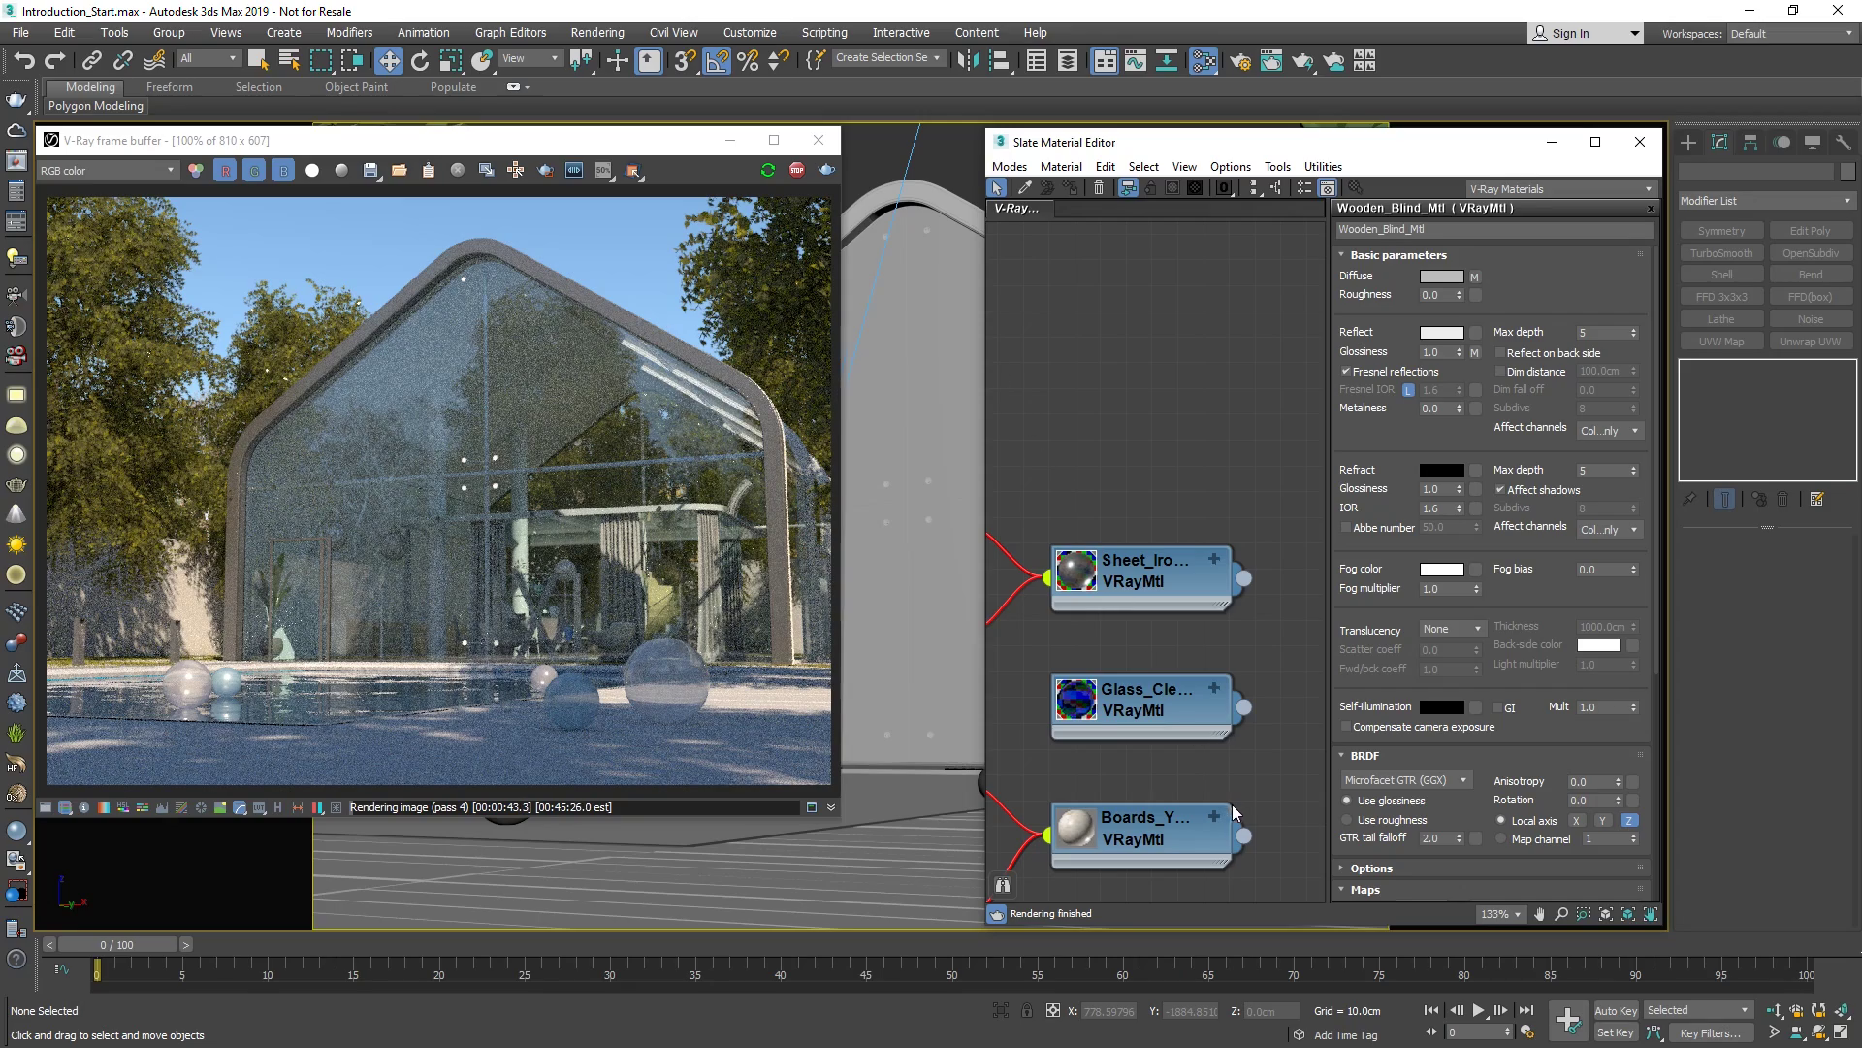
drag(1245, 836, 933, 853)
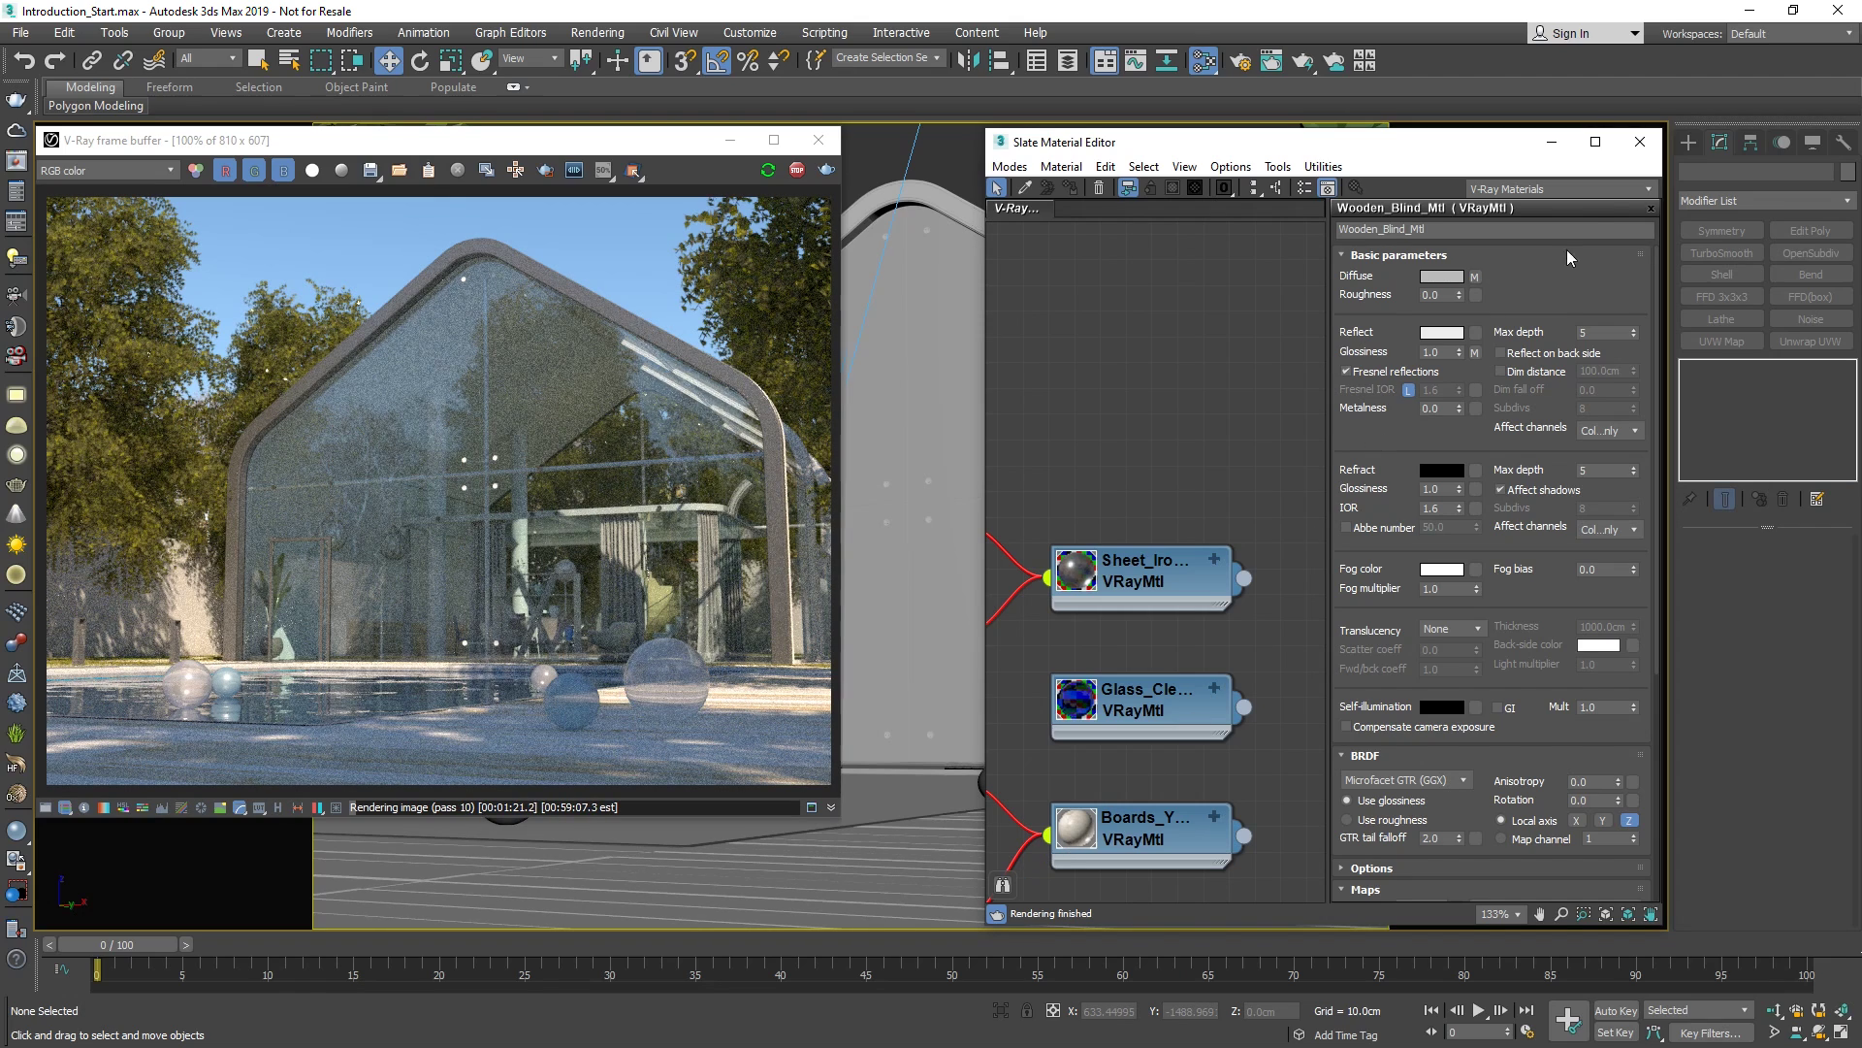
click(1639, 143)
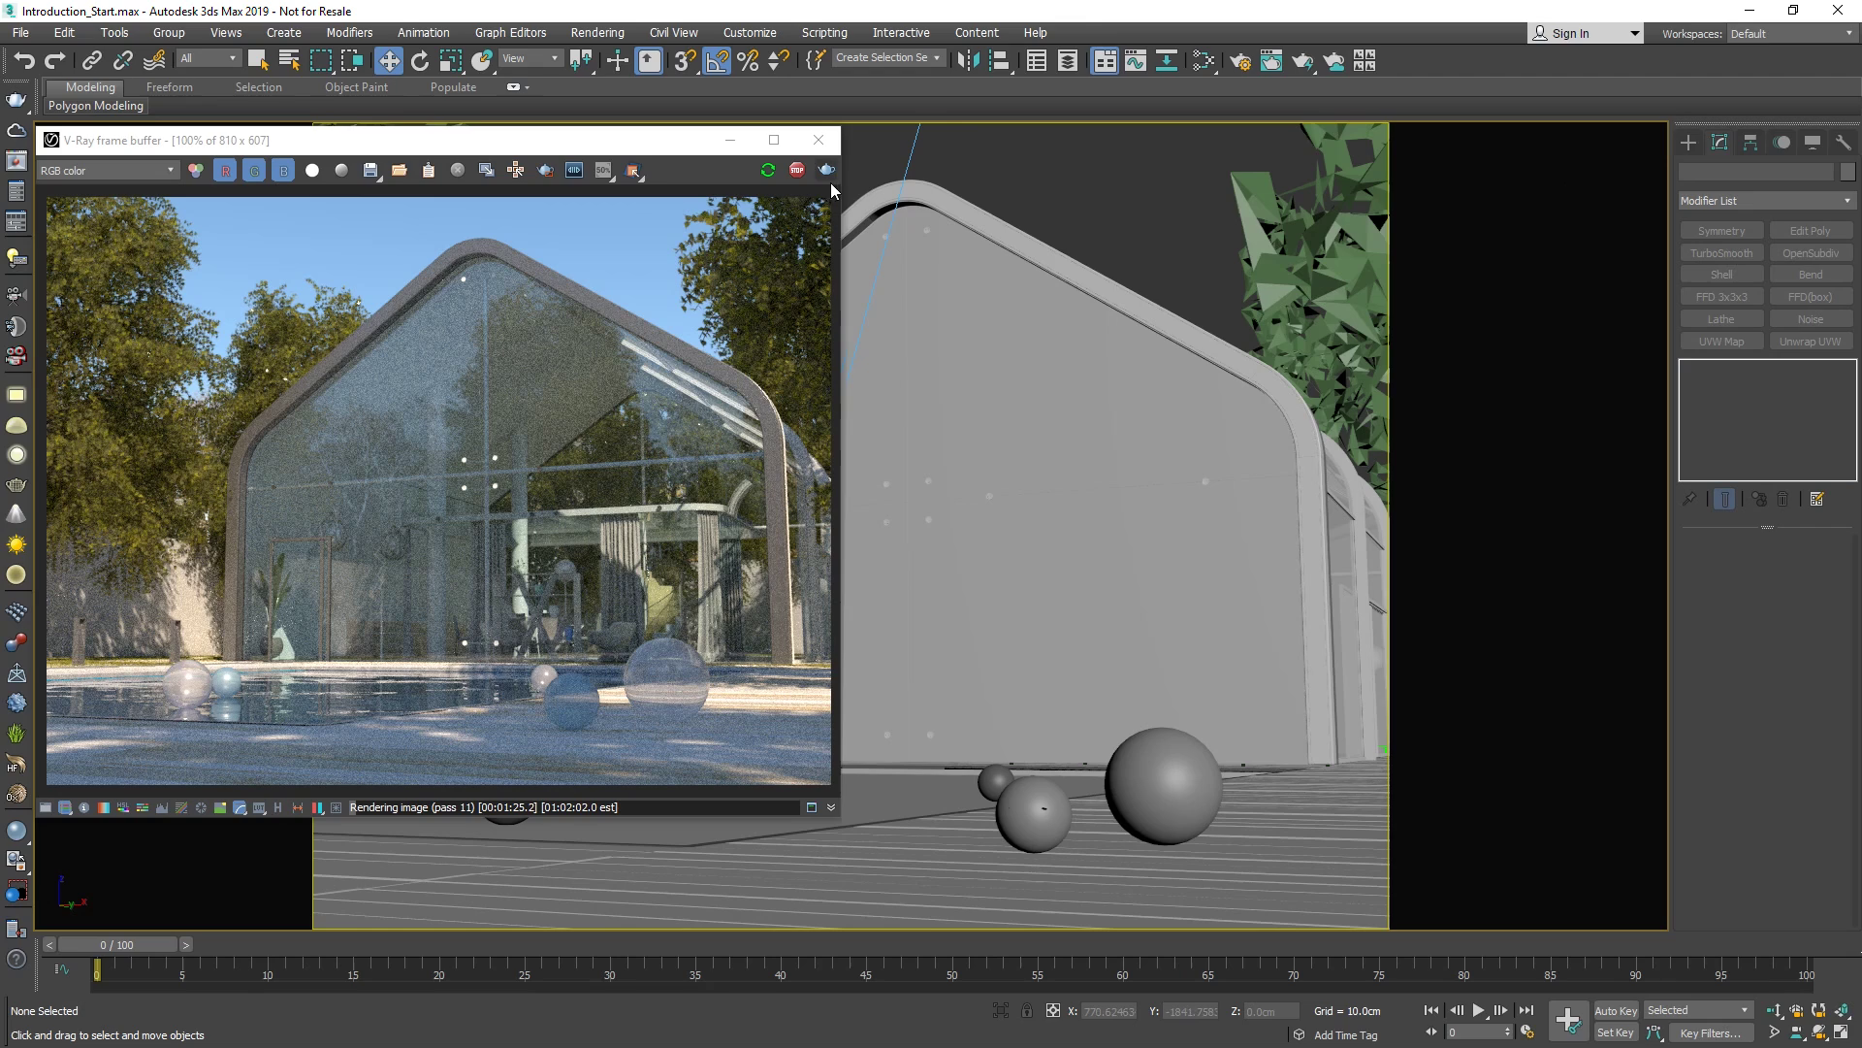
Stop the interactive rendering and close the V-Ray frame buffer.
click(797, 170)
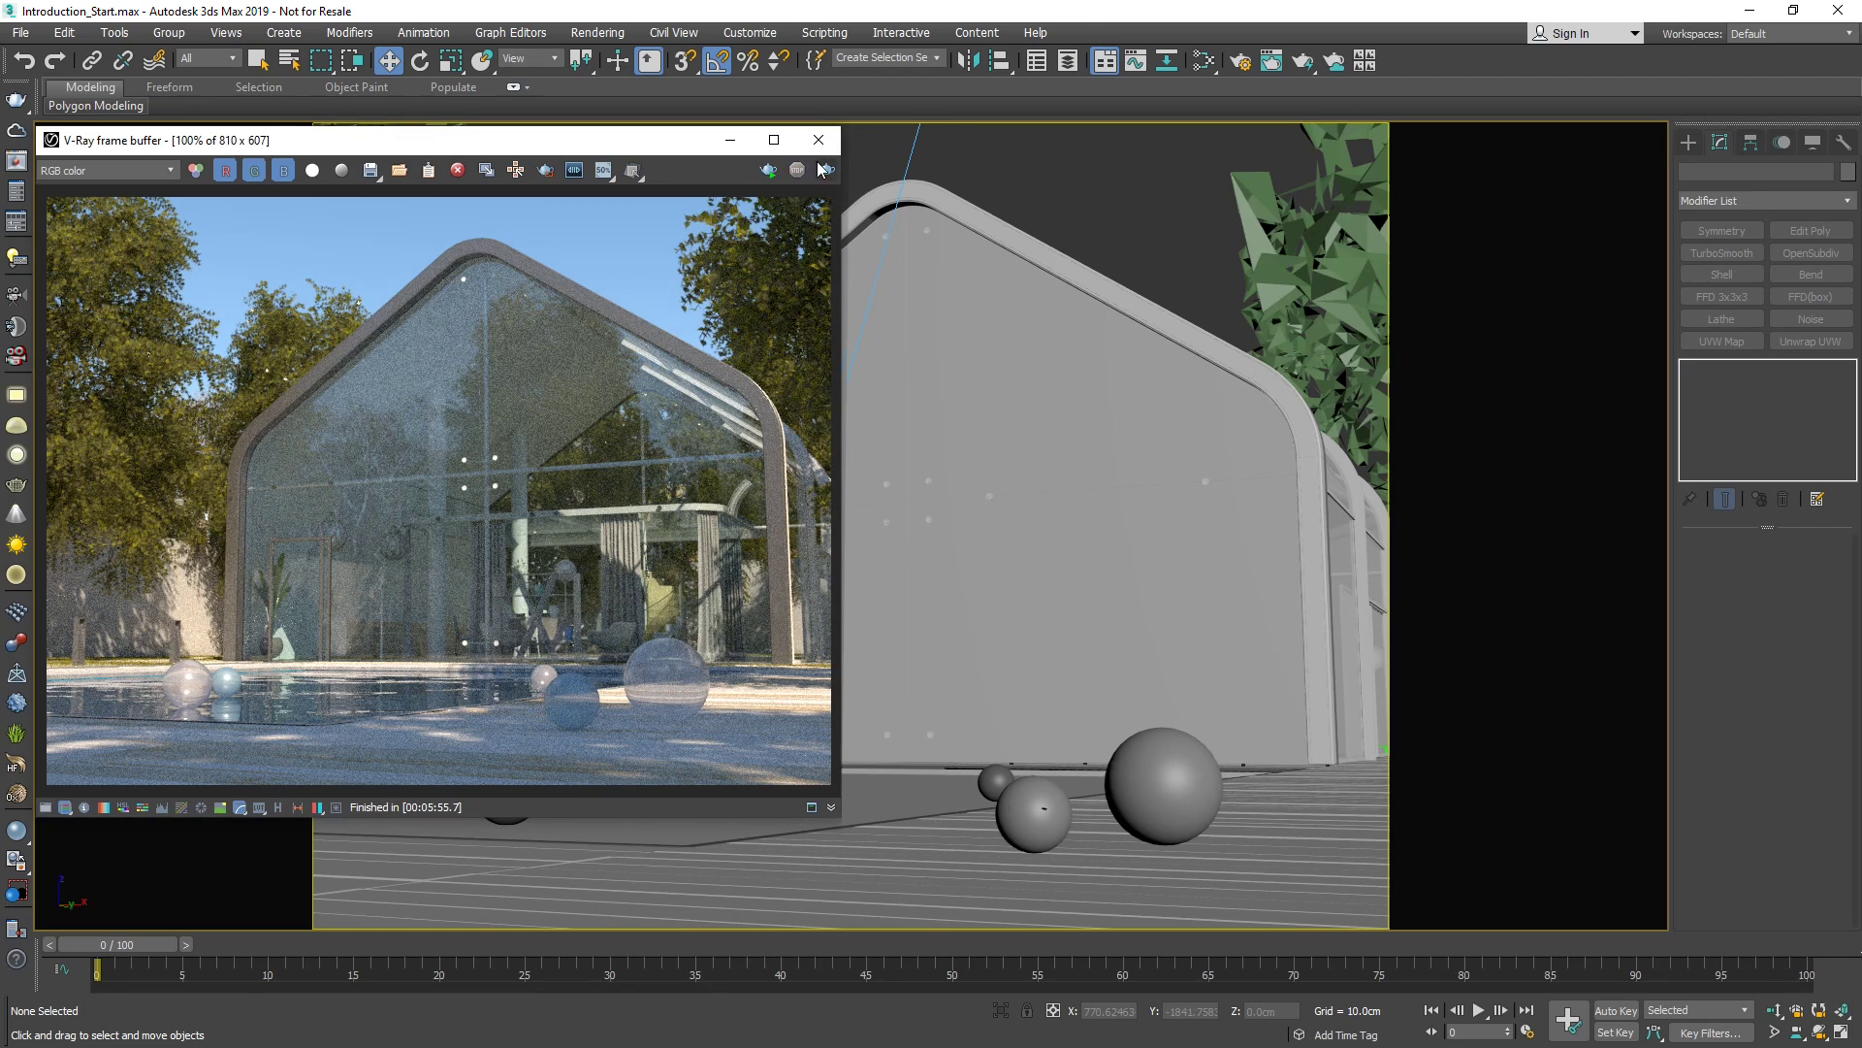
click(824, 141)
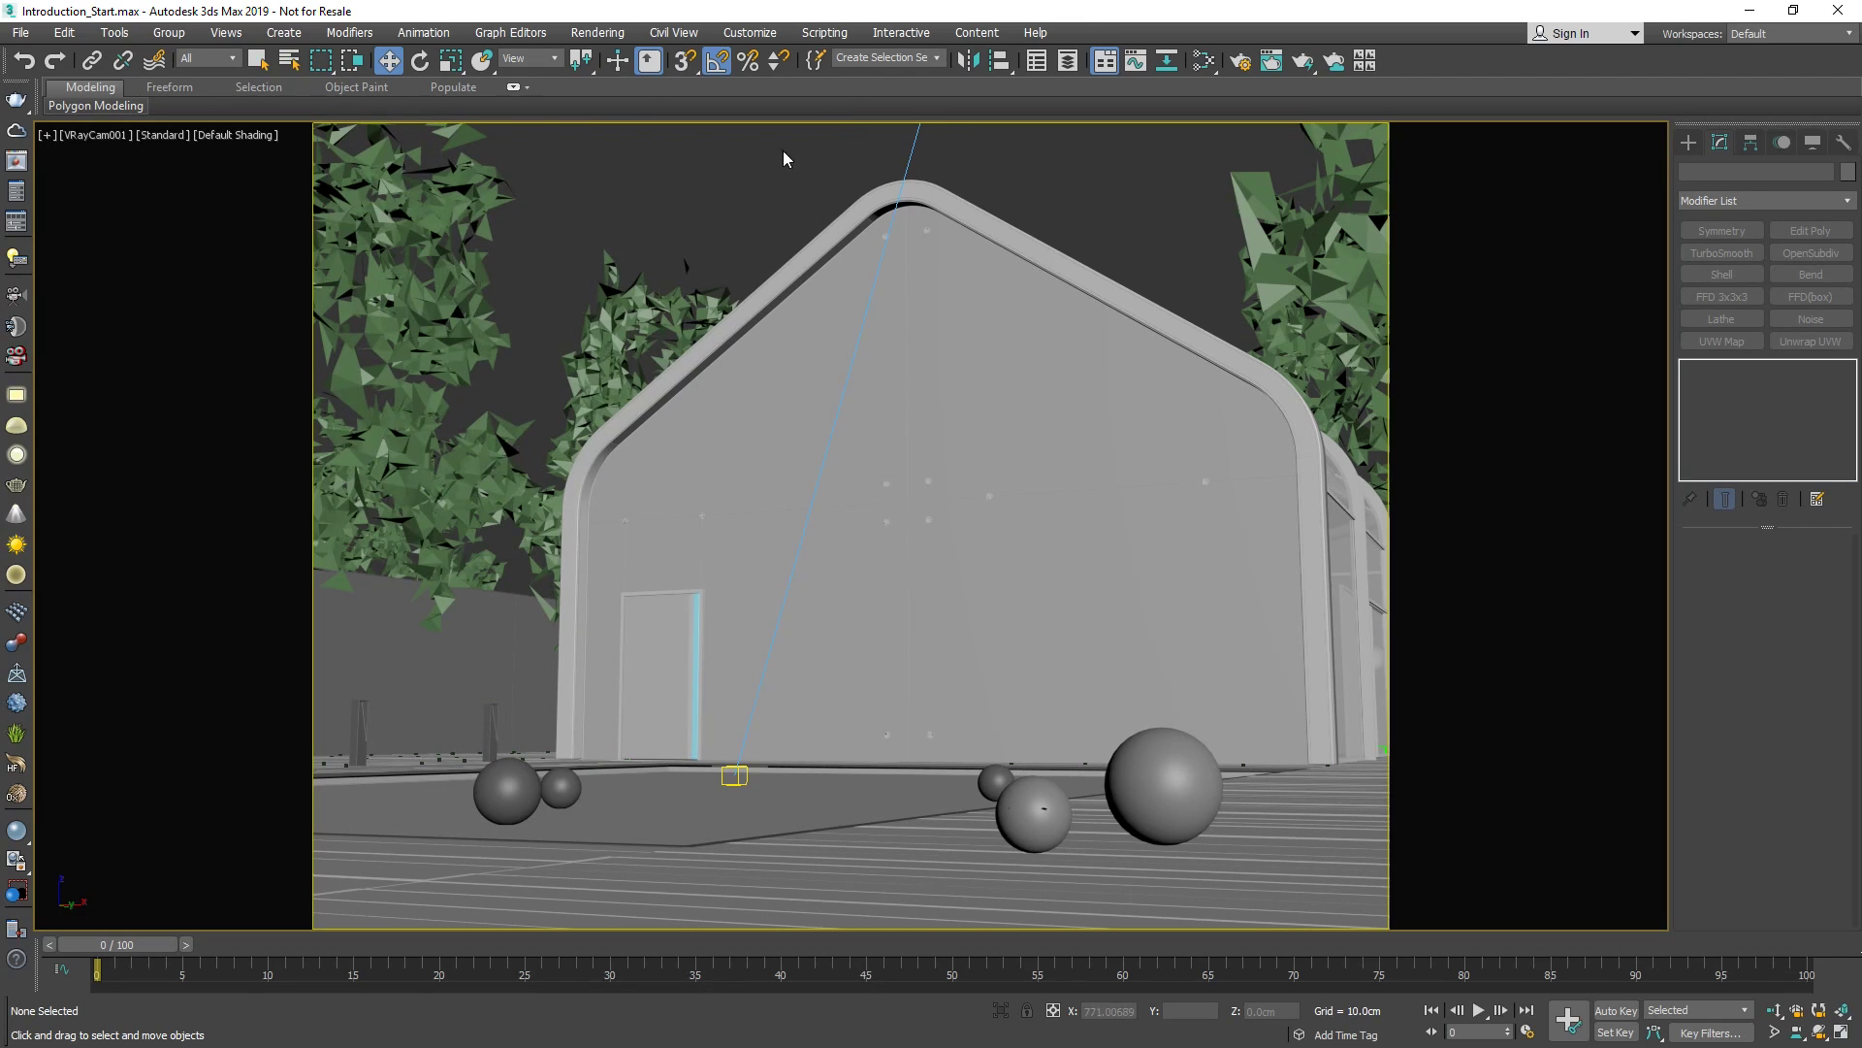
Open the render setup and set the production render's output height to 1080 pixels.
key(F10)
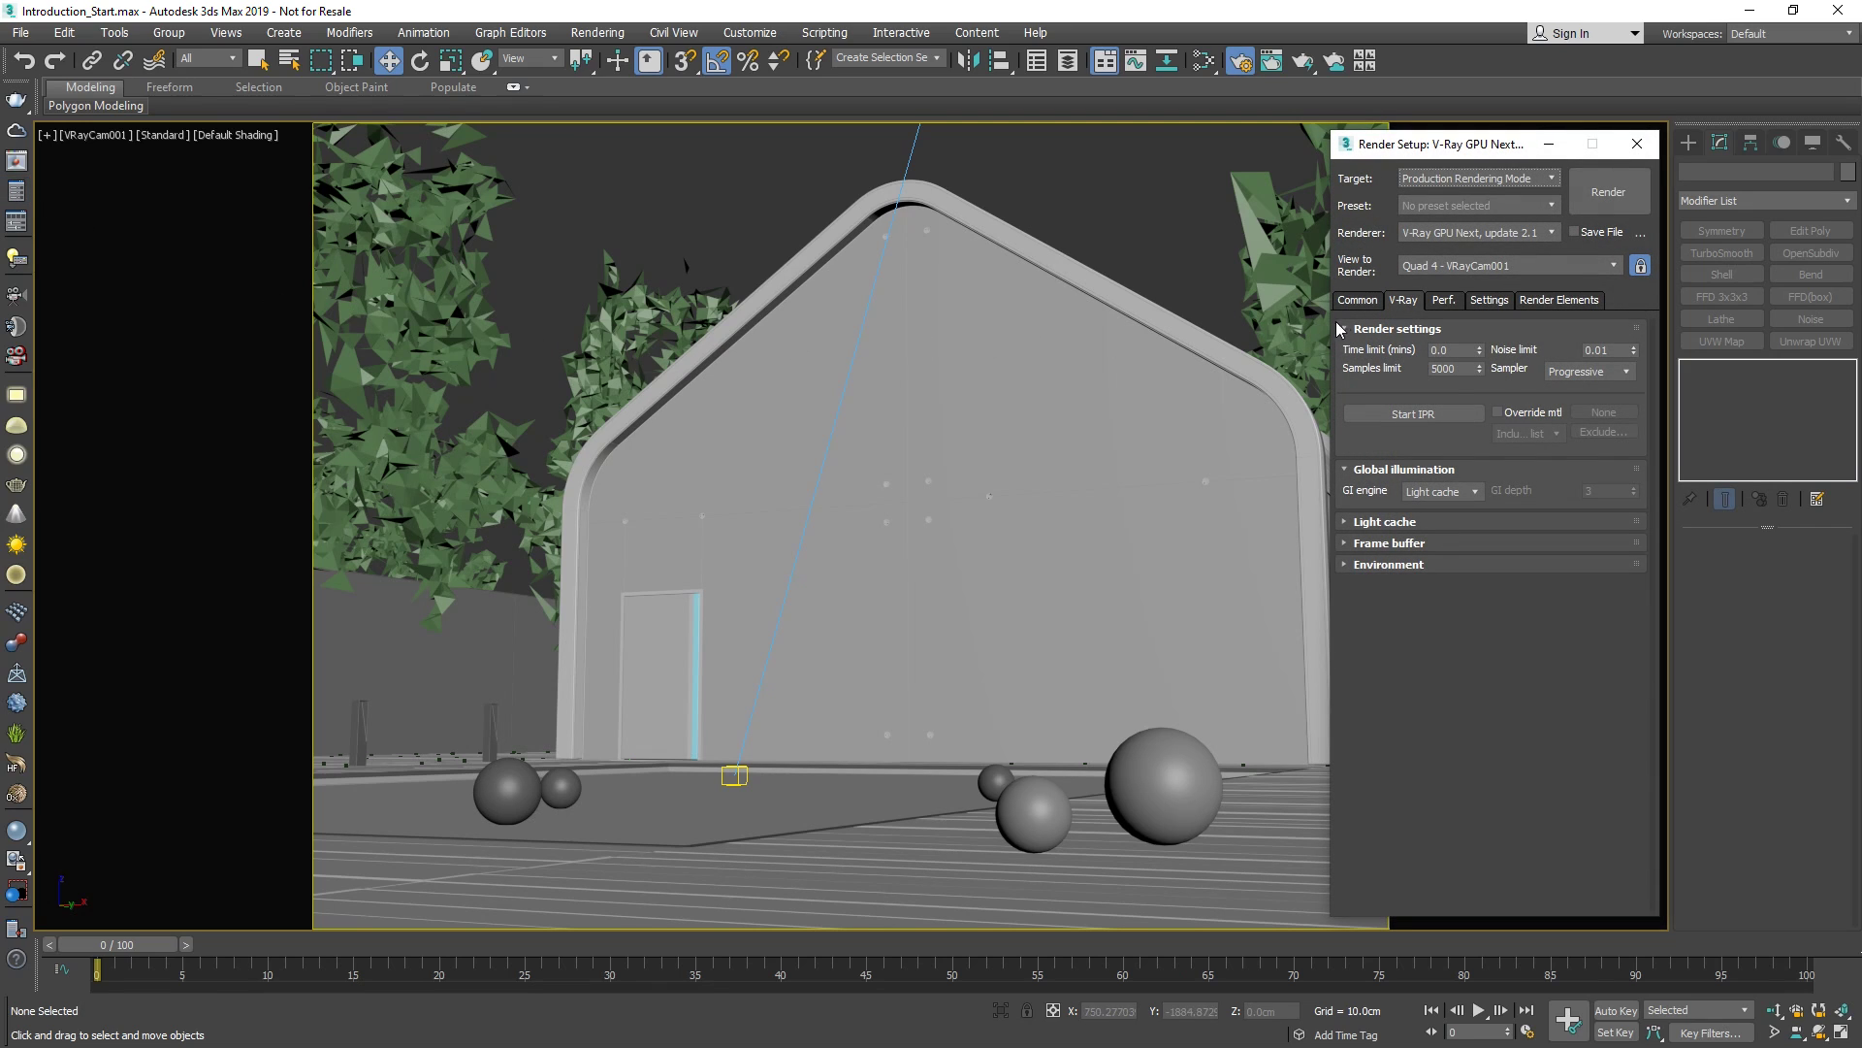
click(1356, 301)
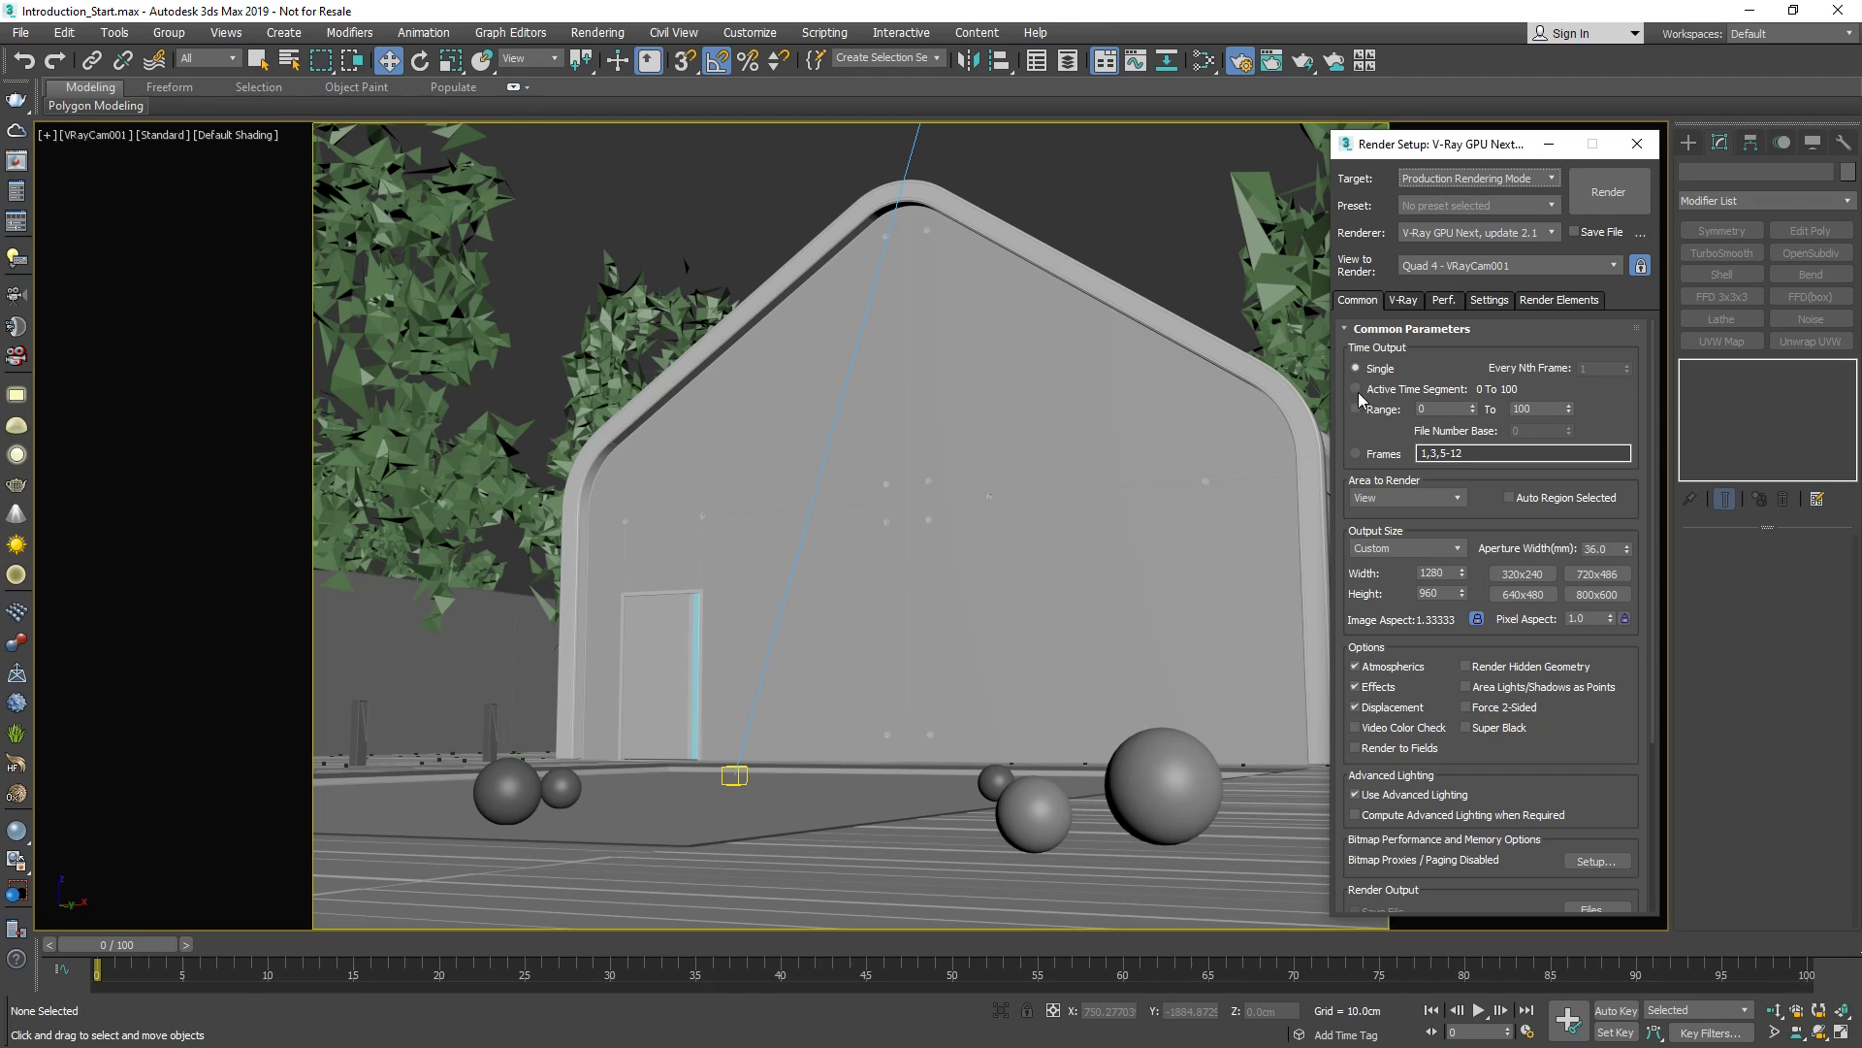
double_click(1441, 592)
text(1080)
Change the V-Ray sampler to Bucket and open the noise limit for editing.
click(1409, 302)
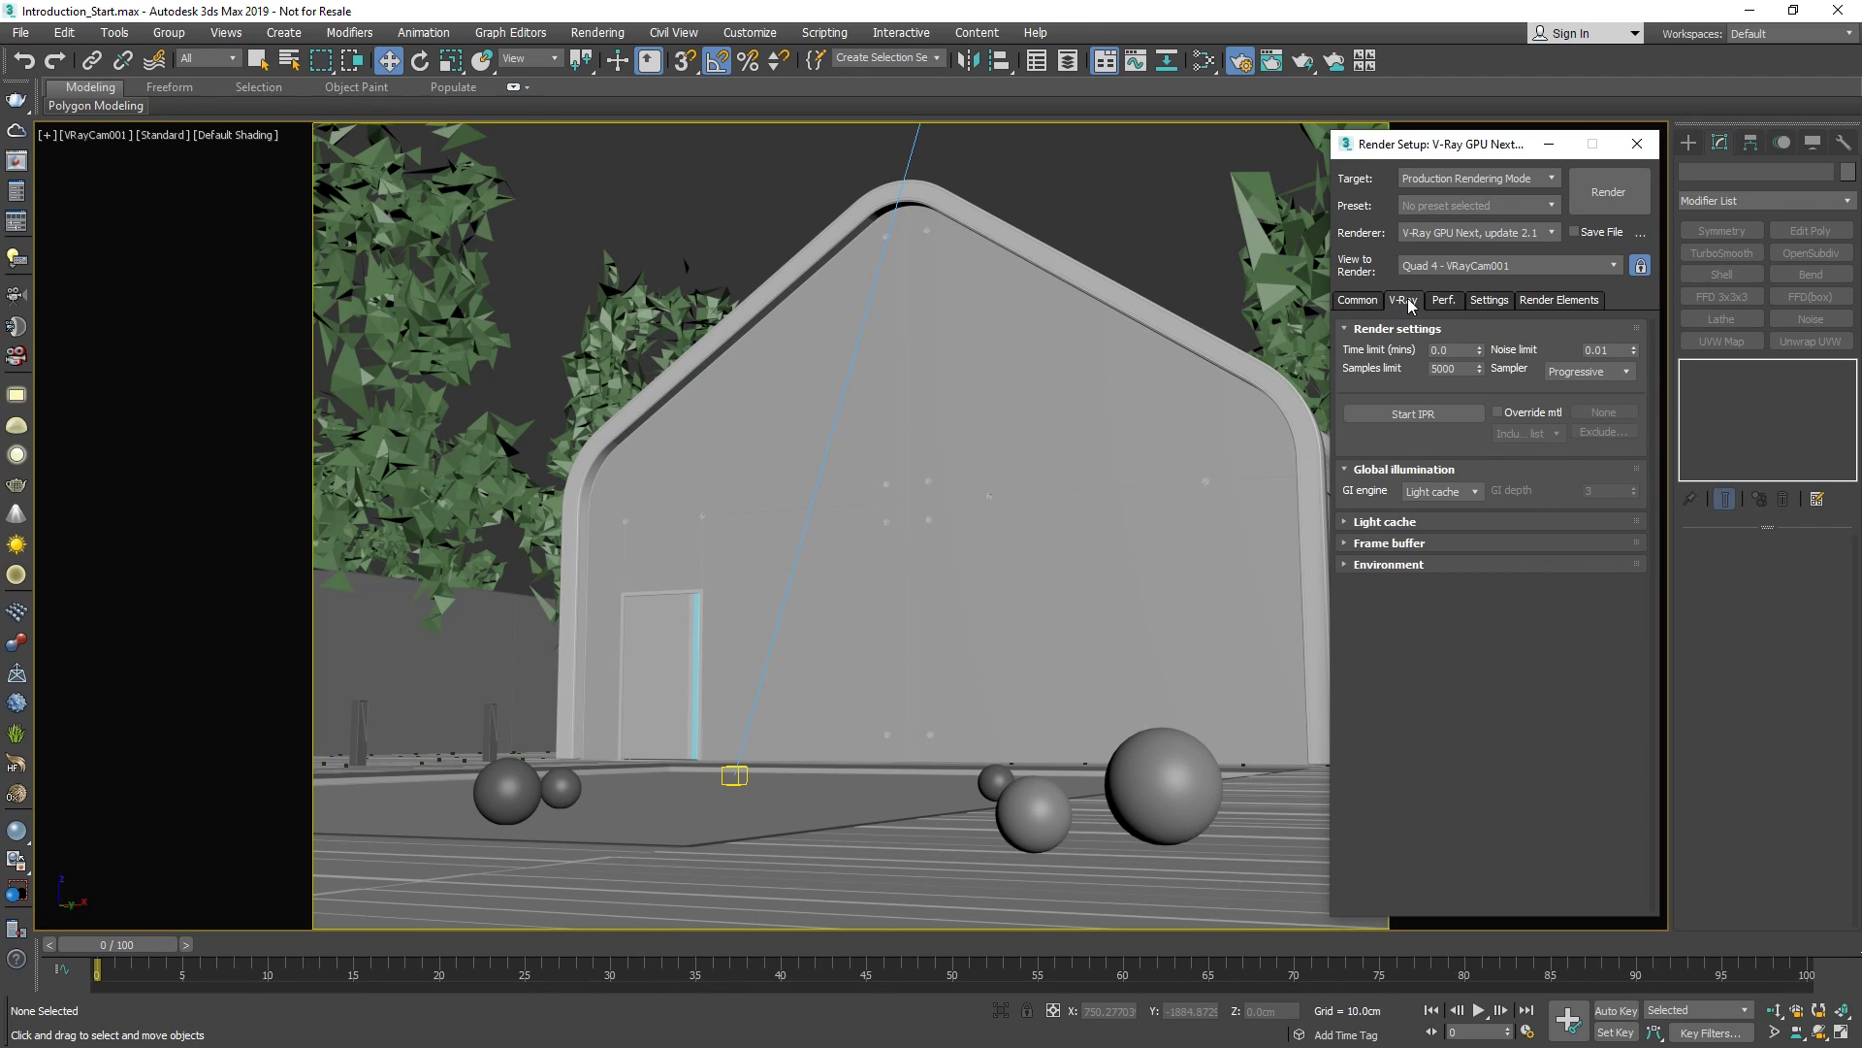
click(1627, 376)
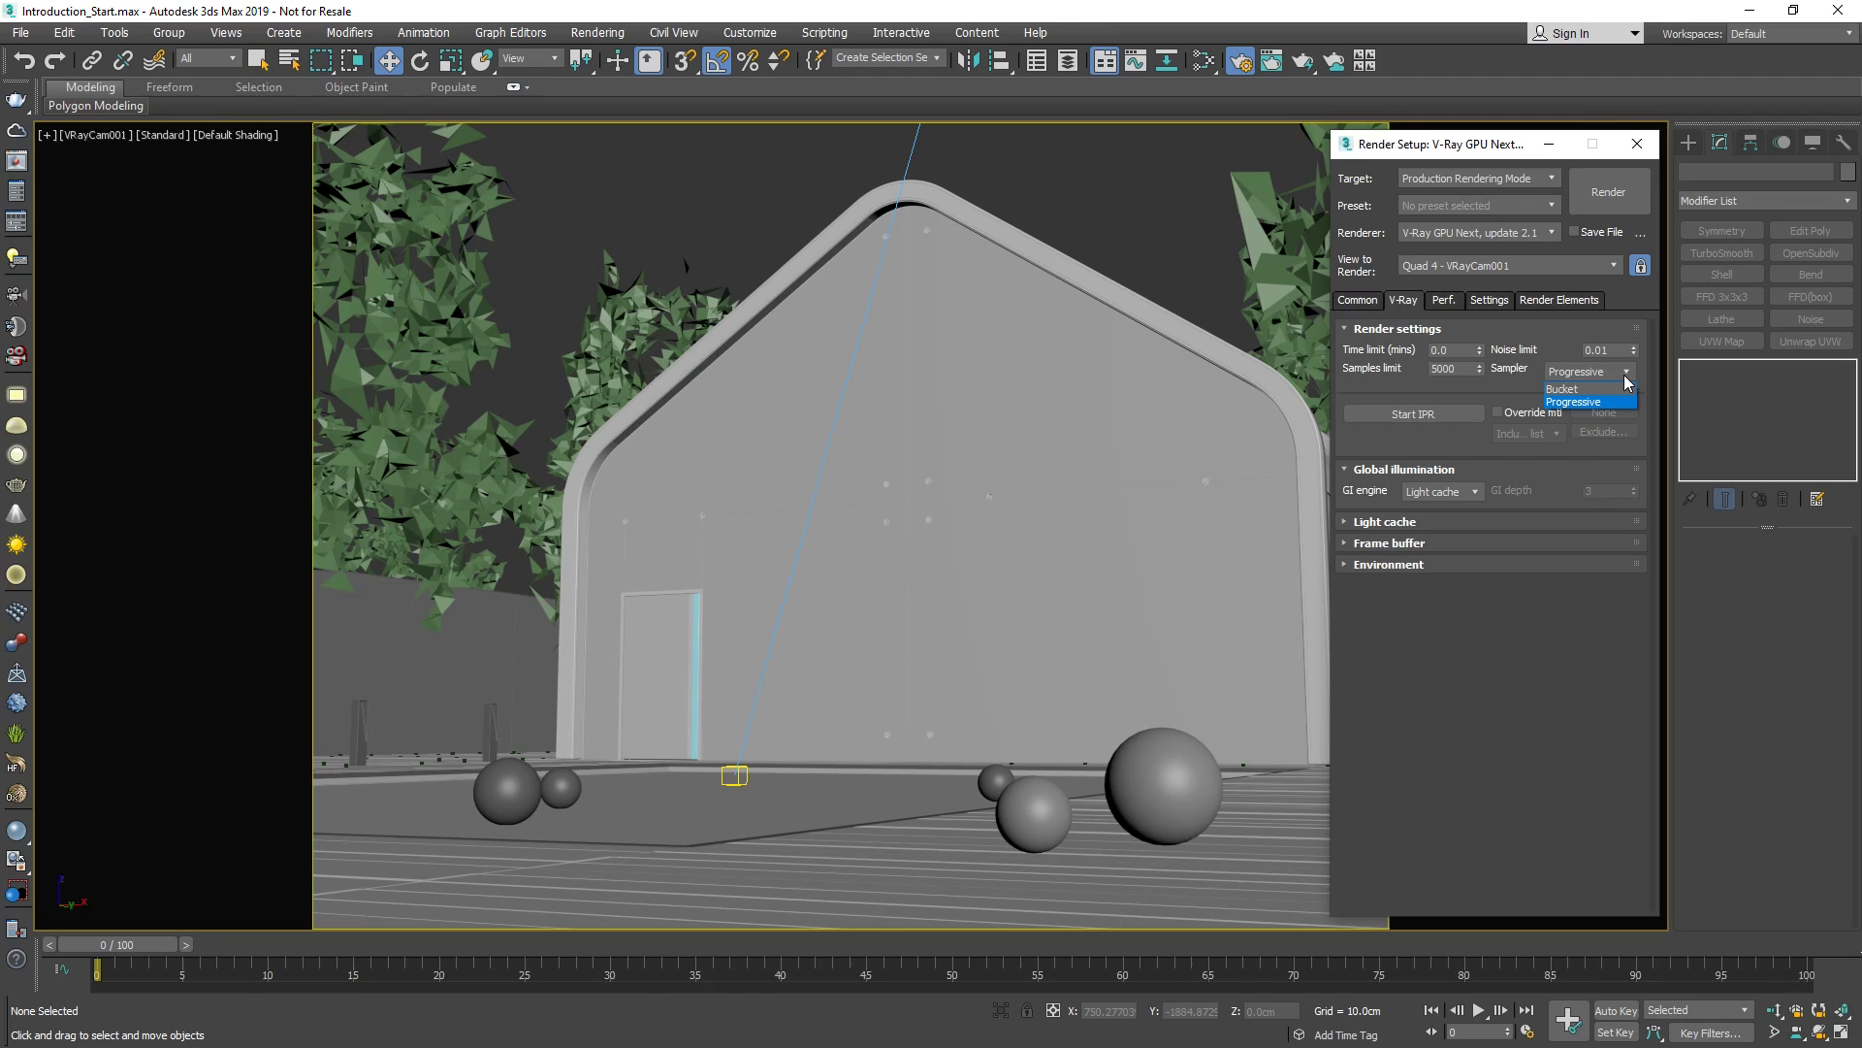
click(1629, 390)
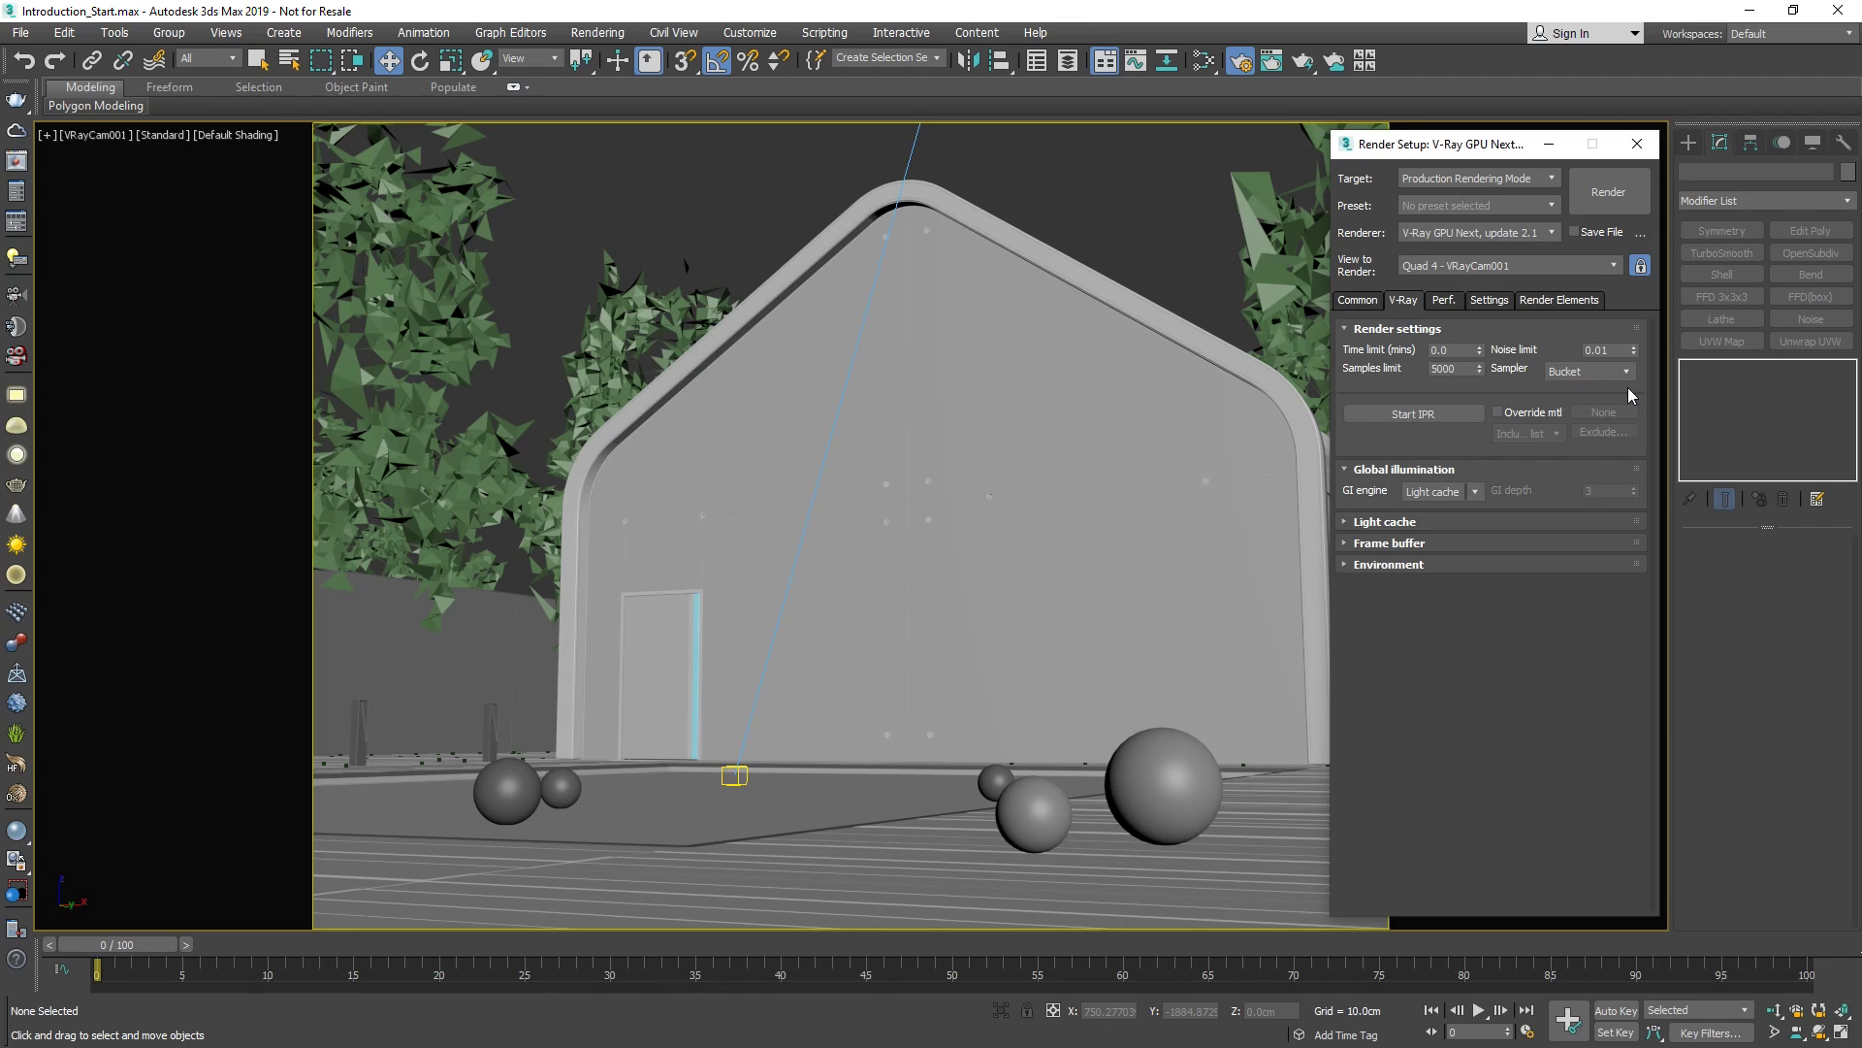
click(1618, 350)
double_click(1597, 351)
Add a VRayDenoiser render element to the production render.
click(1564, 303)
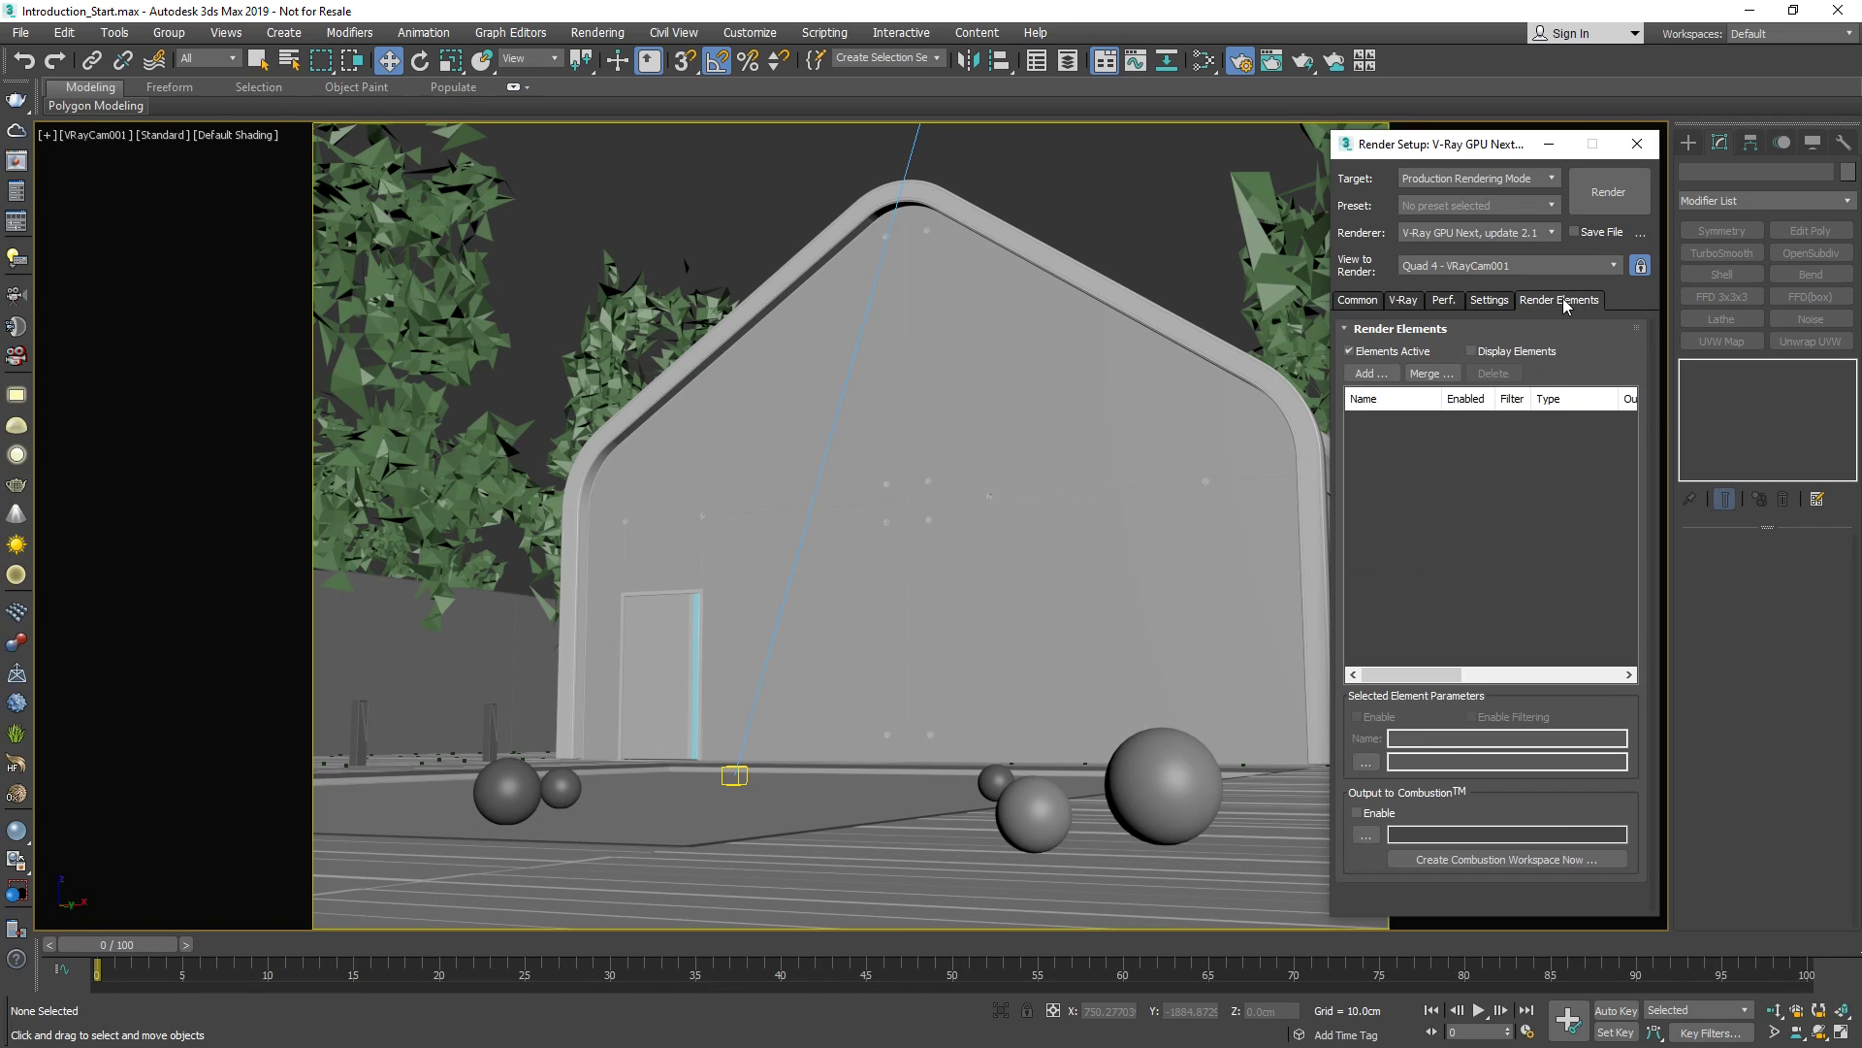
click(1375, 375)
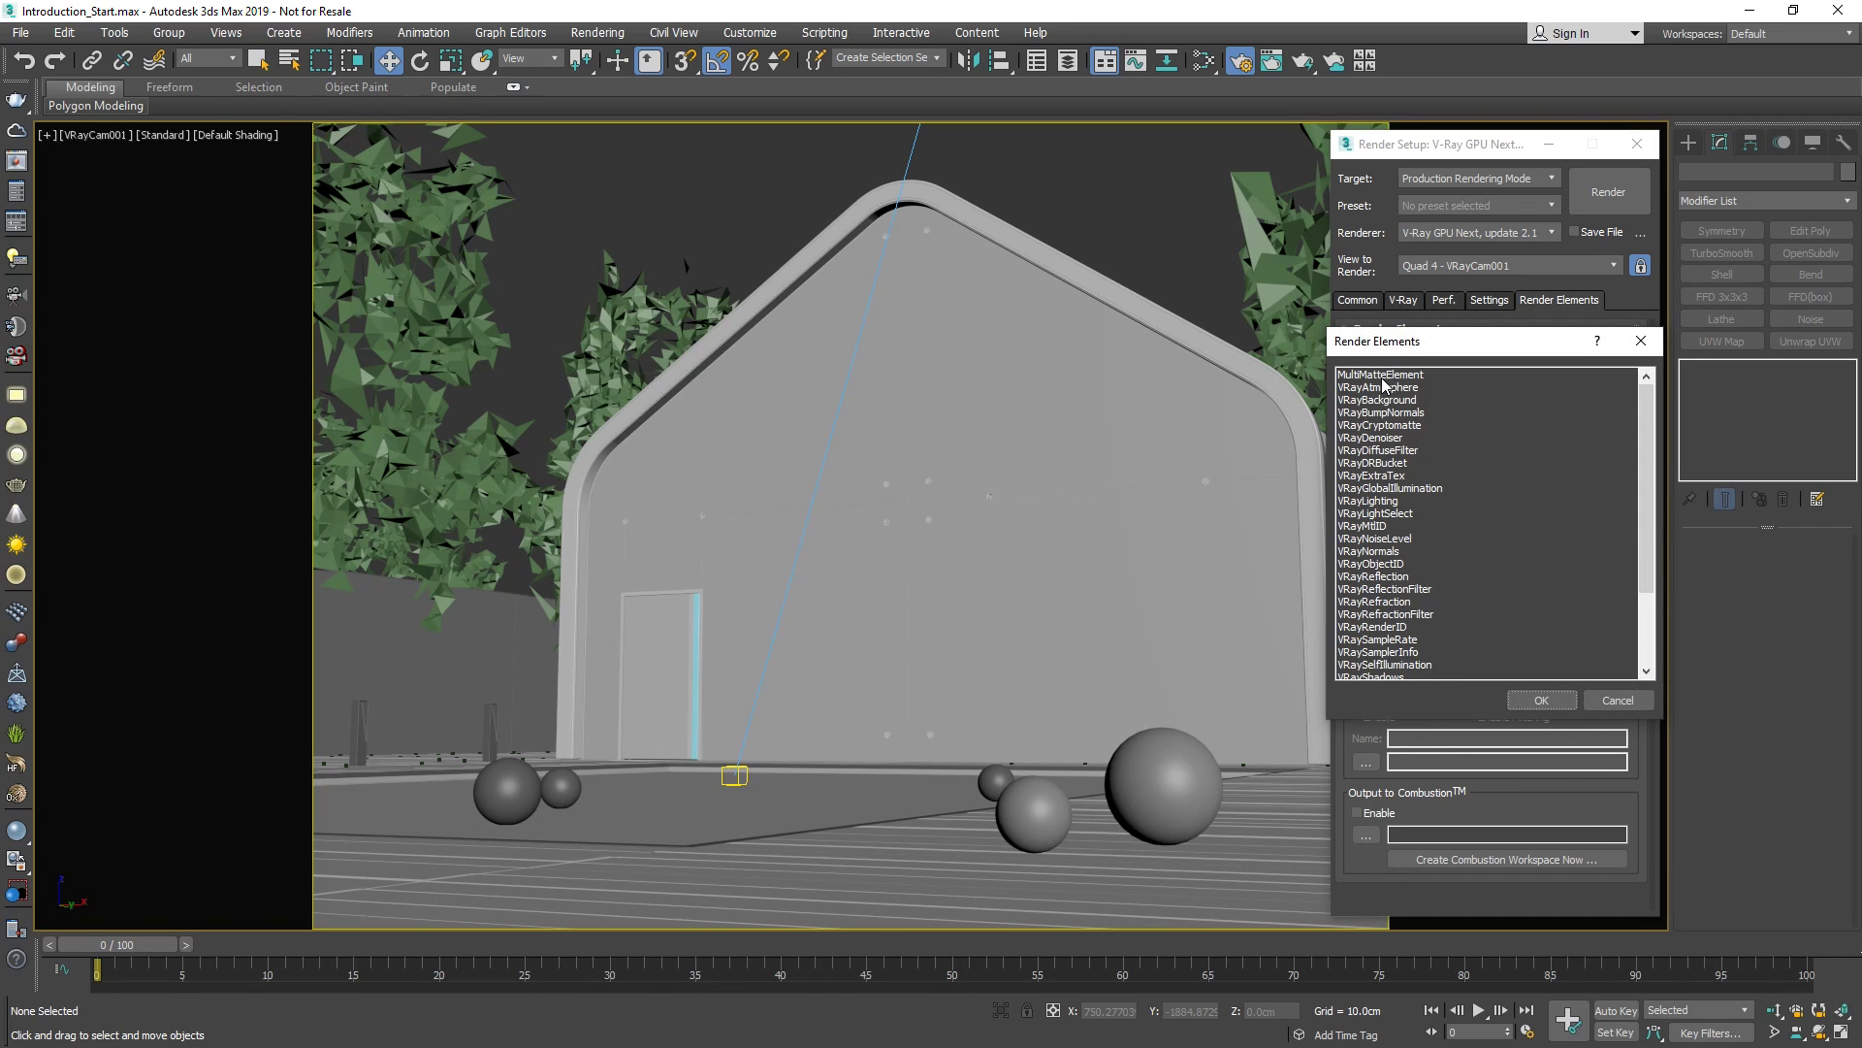
click(1403, 437)
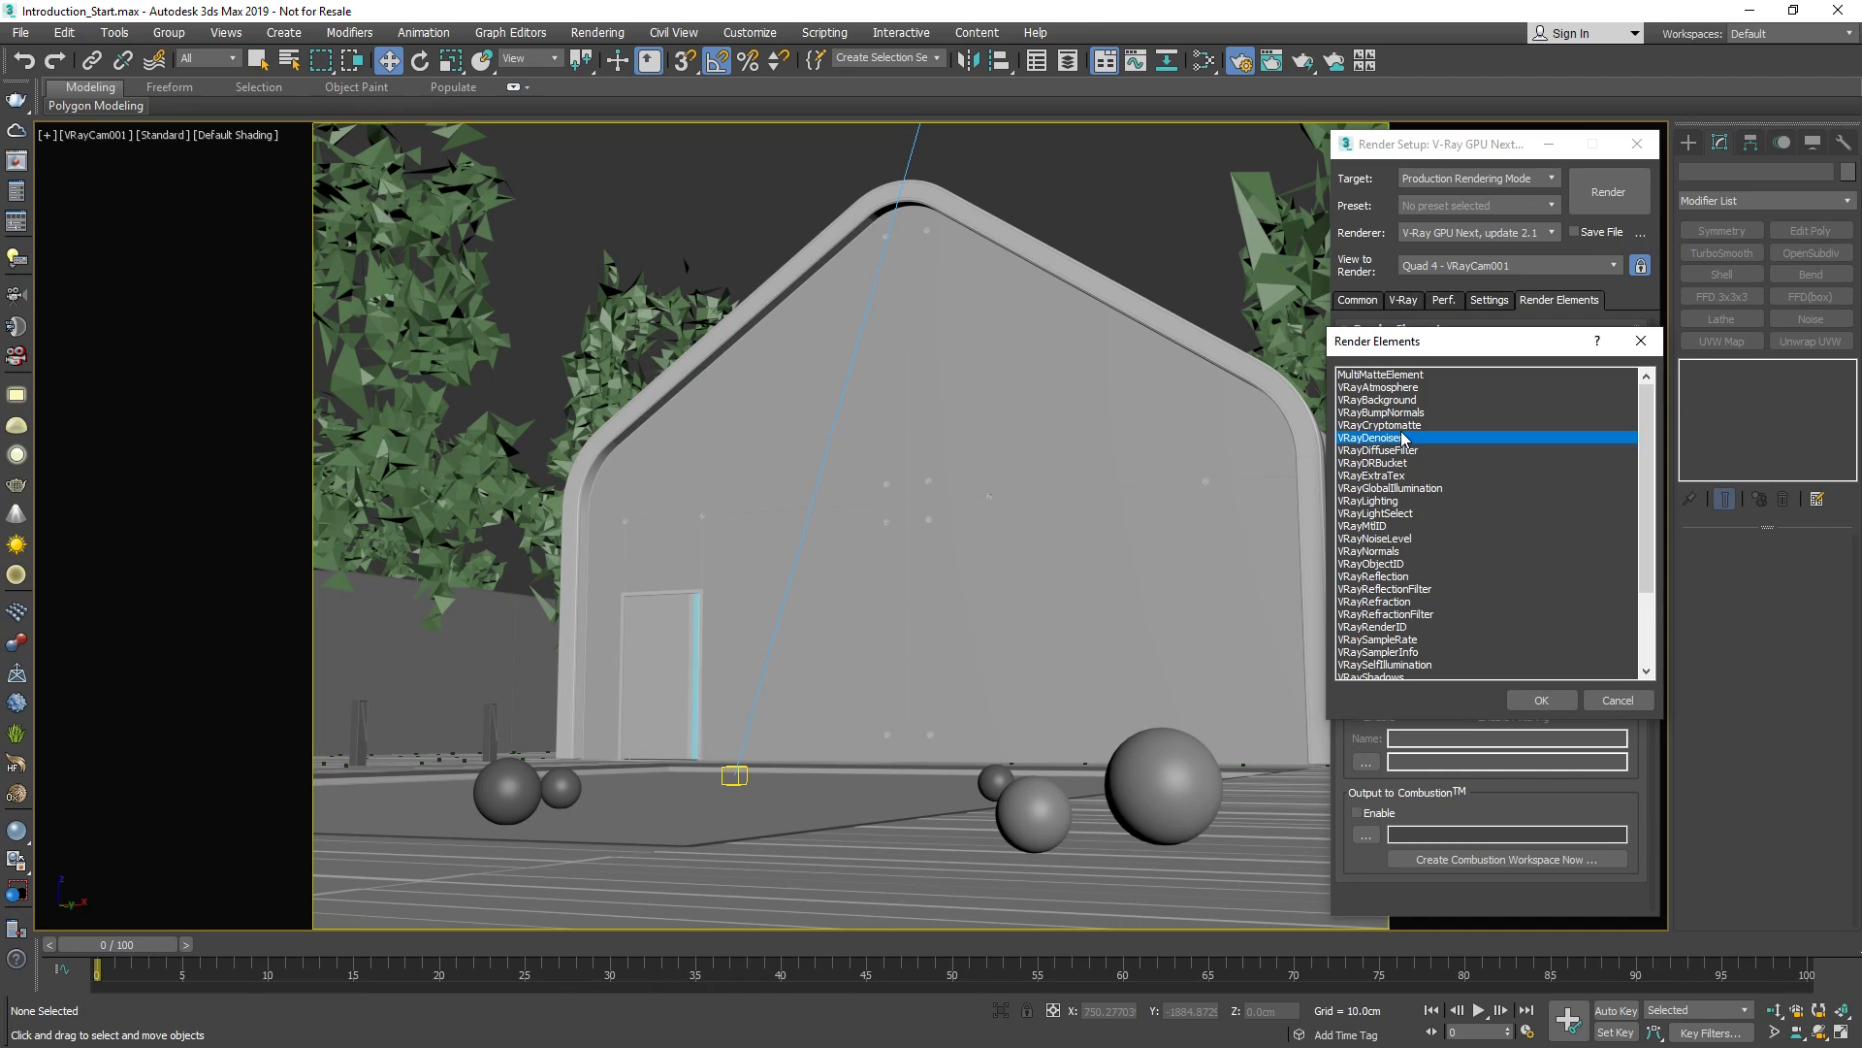
click(1555, 697)
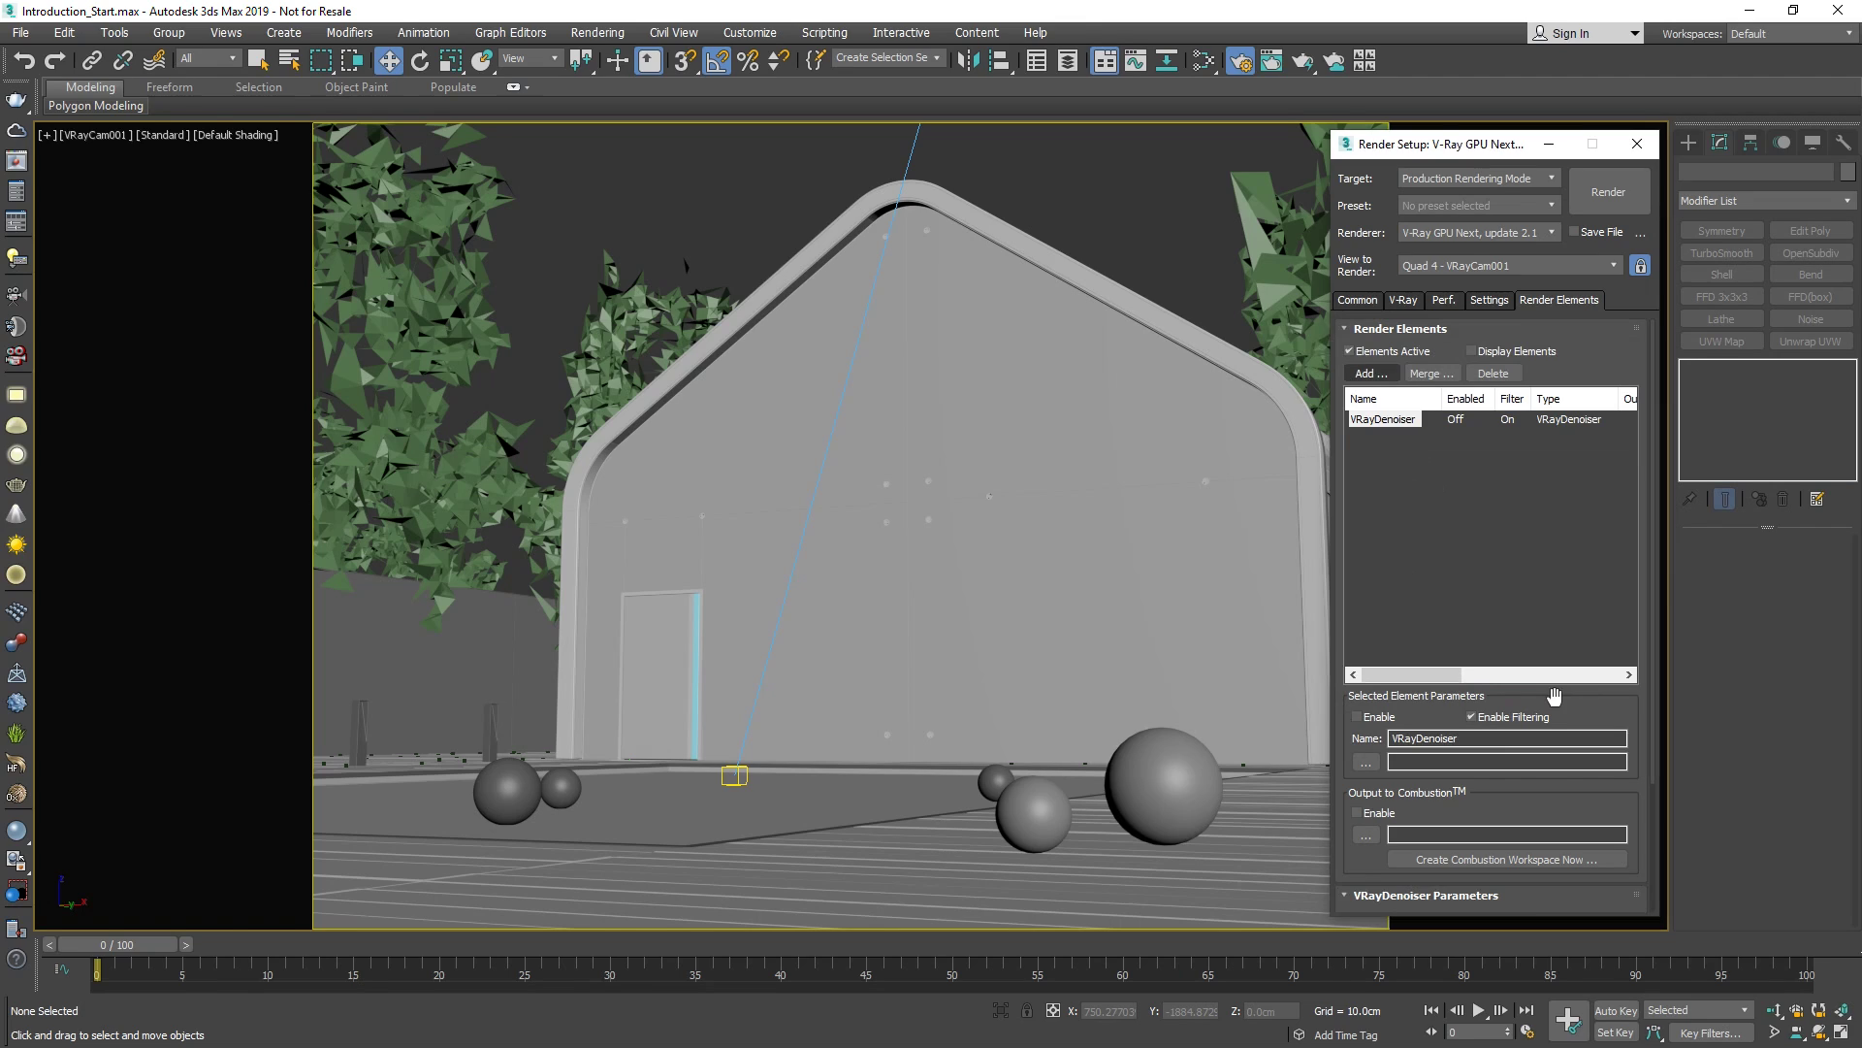
Choose Default V-Ray denoiser as the denoising engine and start the production render.
drag(1651, 724, 1653, 863)
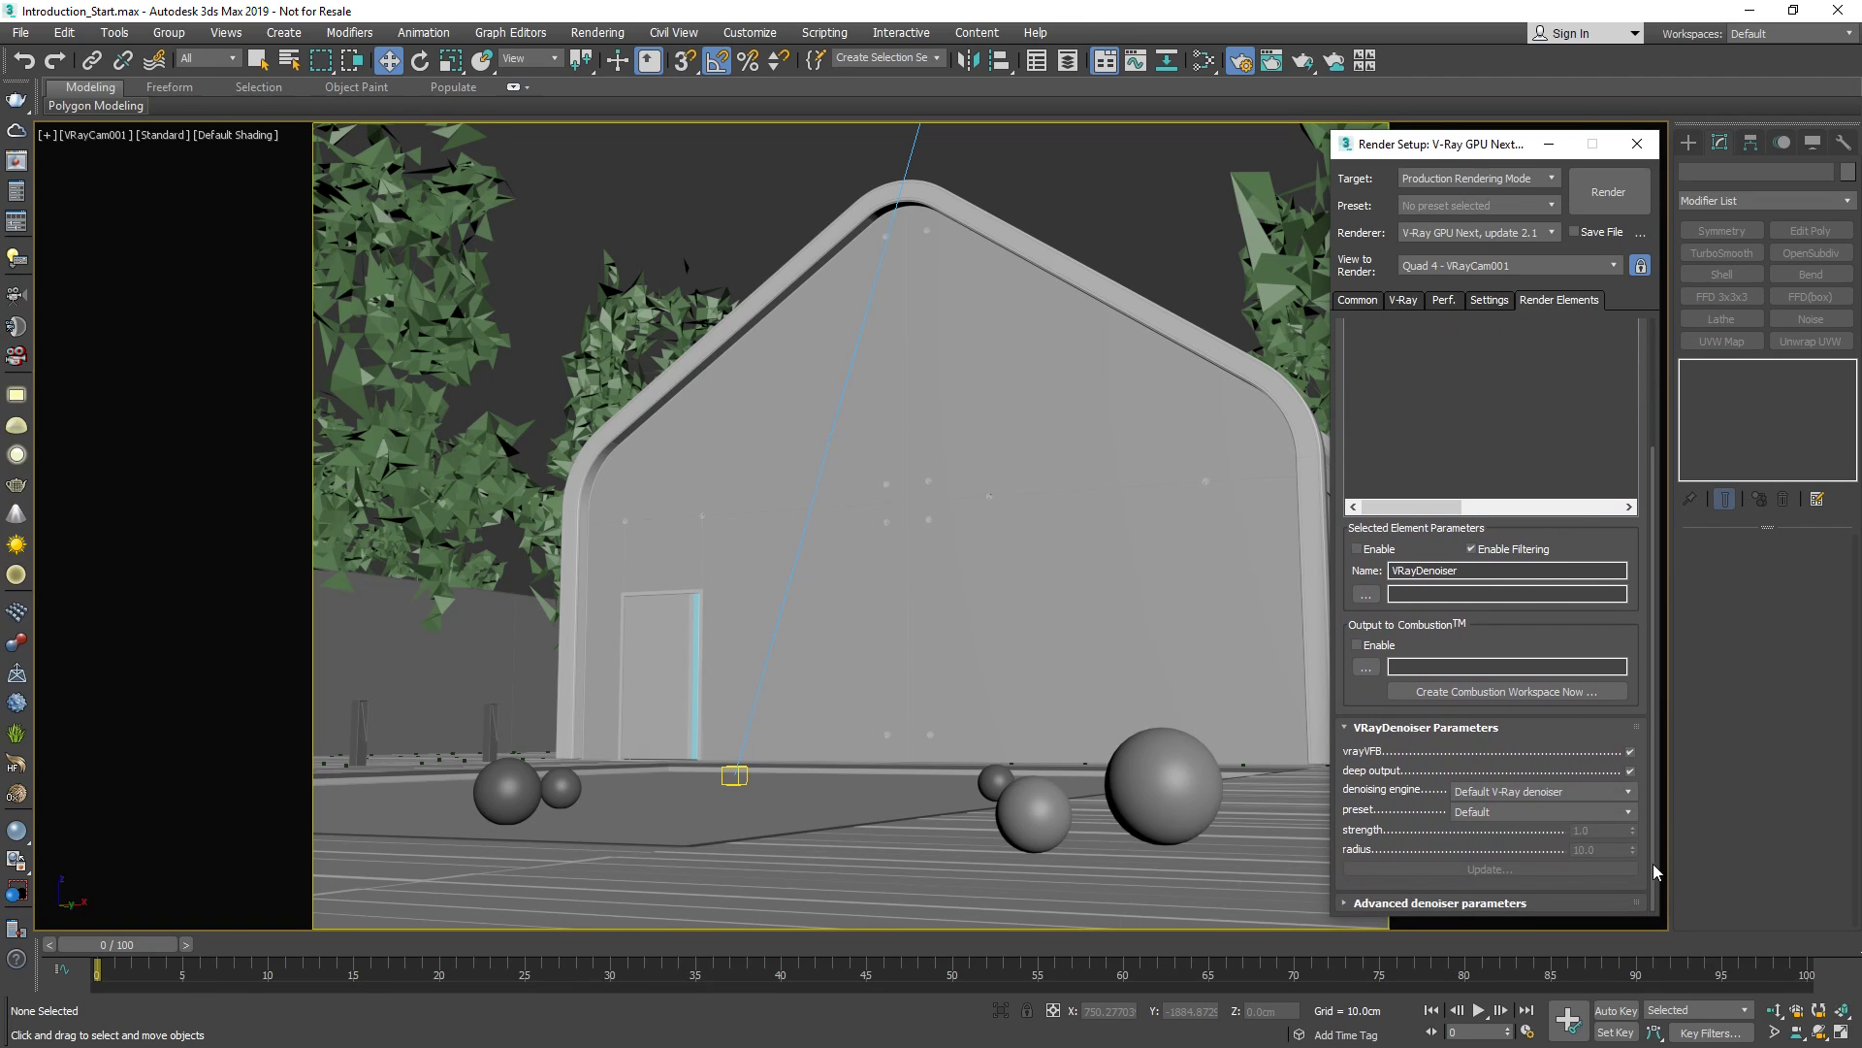
click(1612, 790)
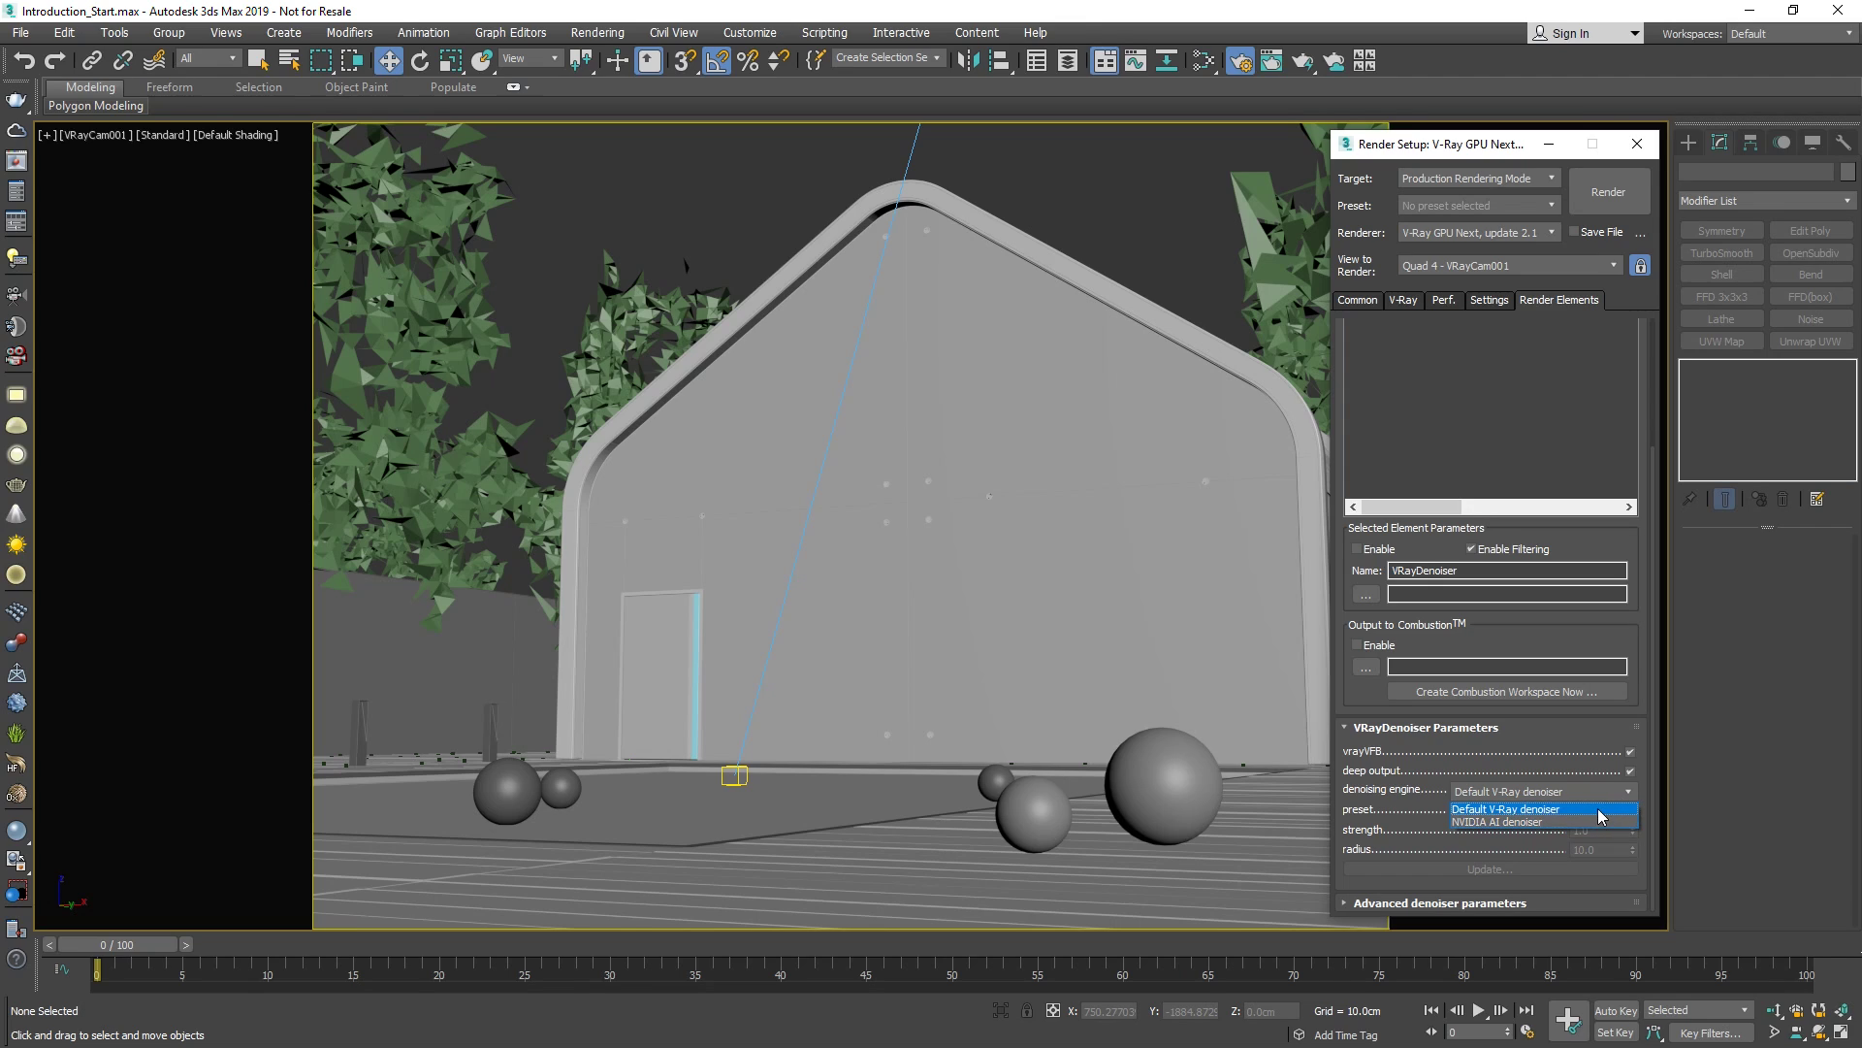
click(1597, 807)
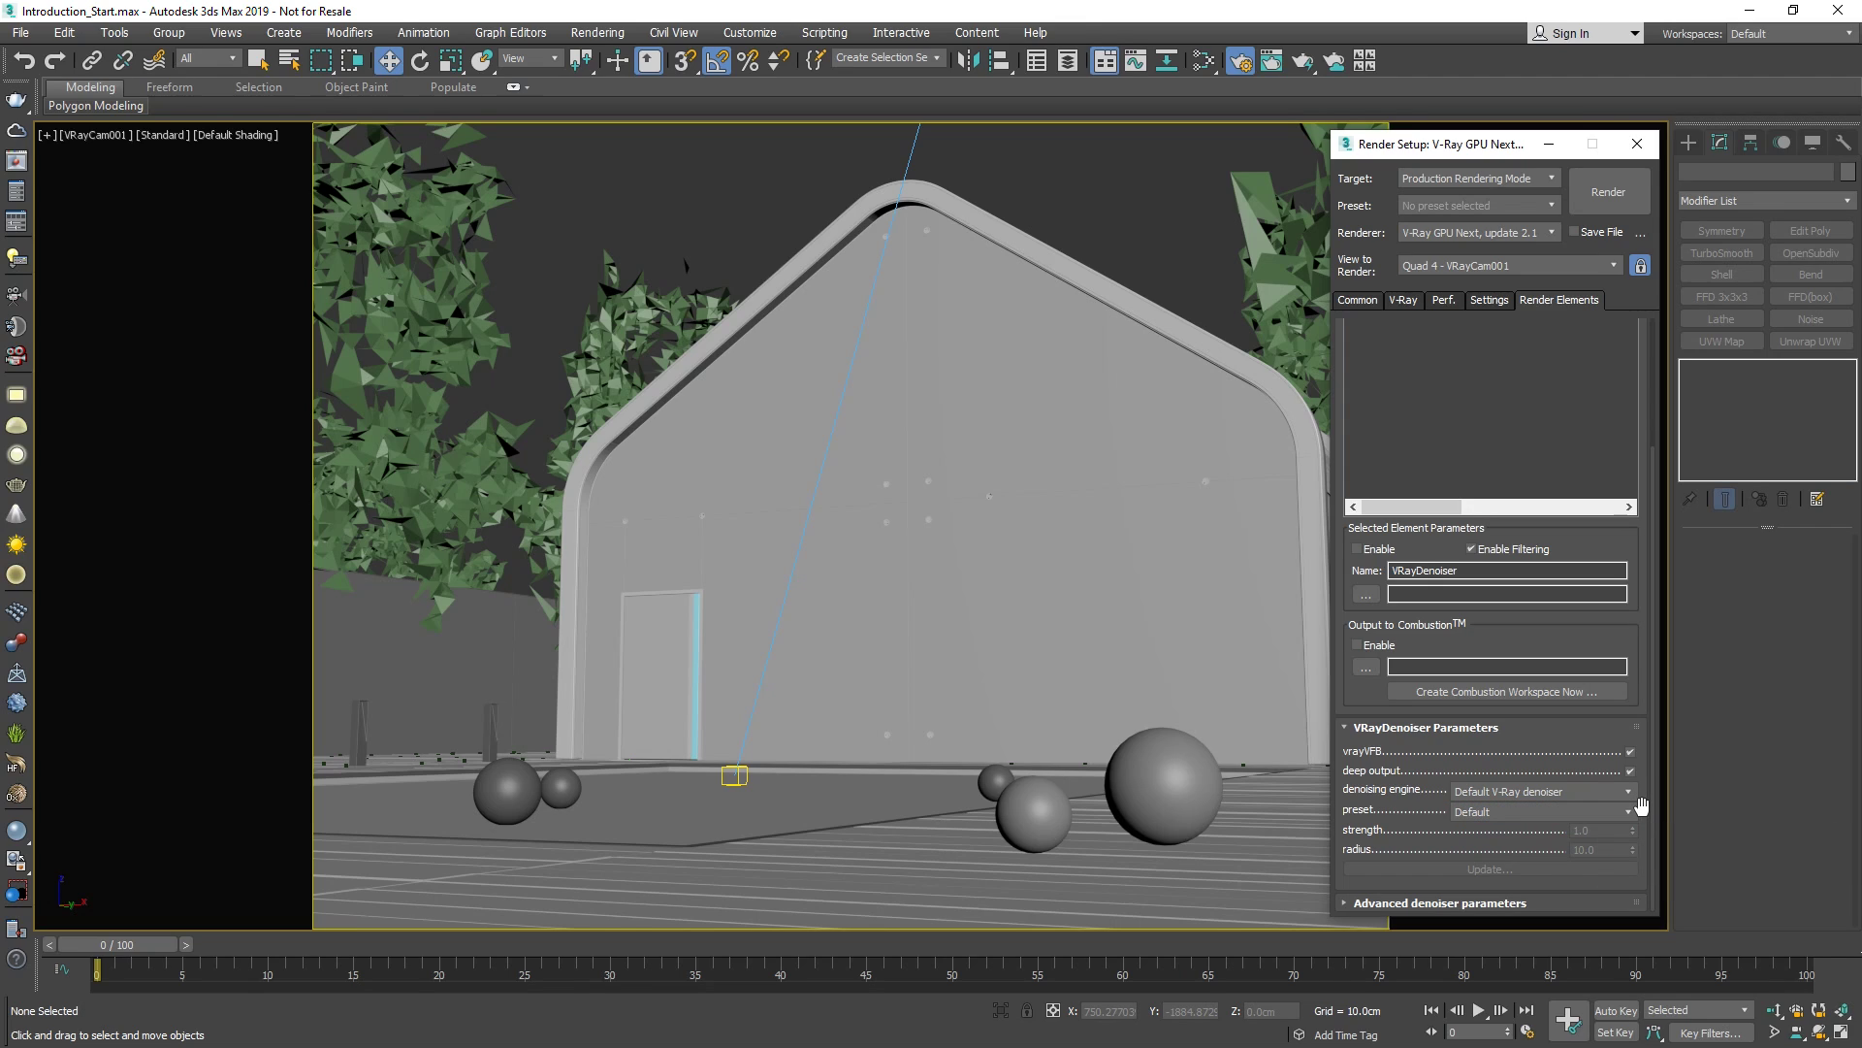
drag(1651, 805, 1652, 676)
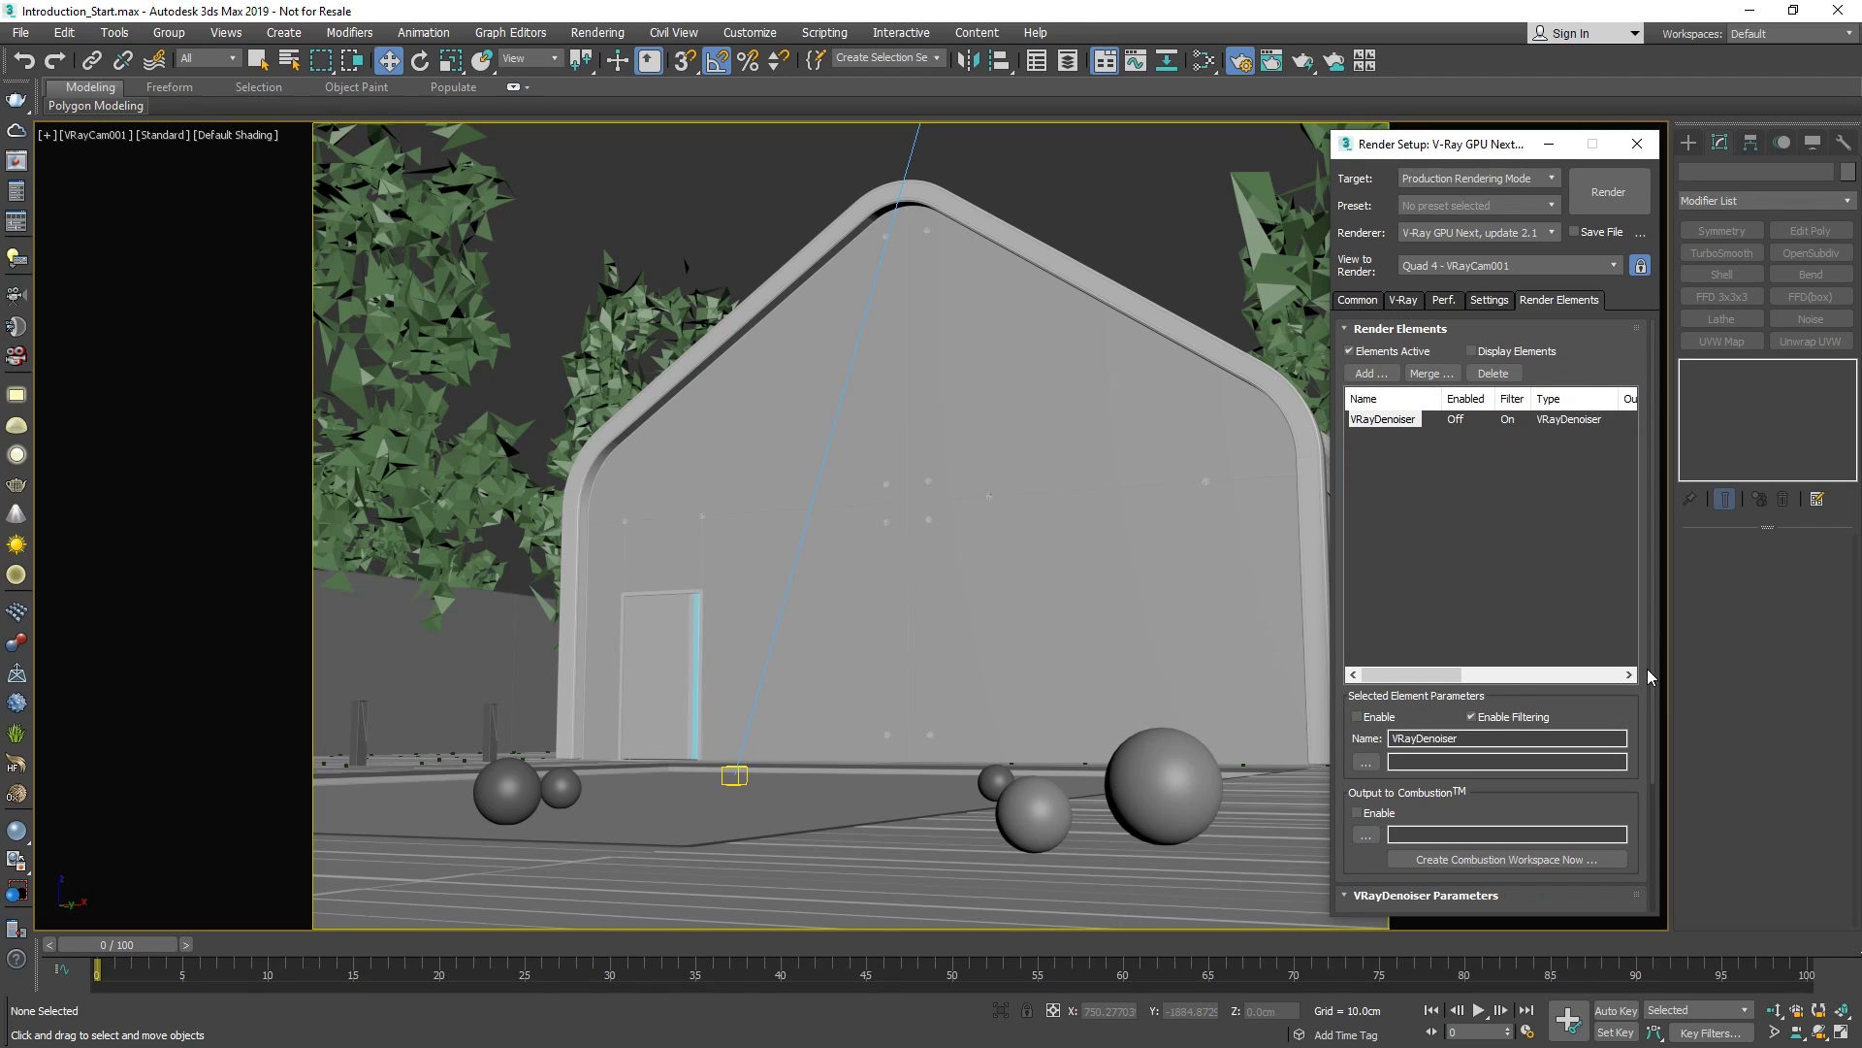
click(1603, 200)
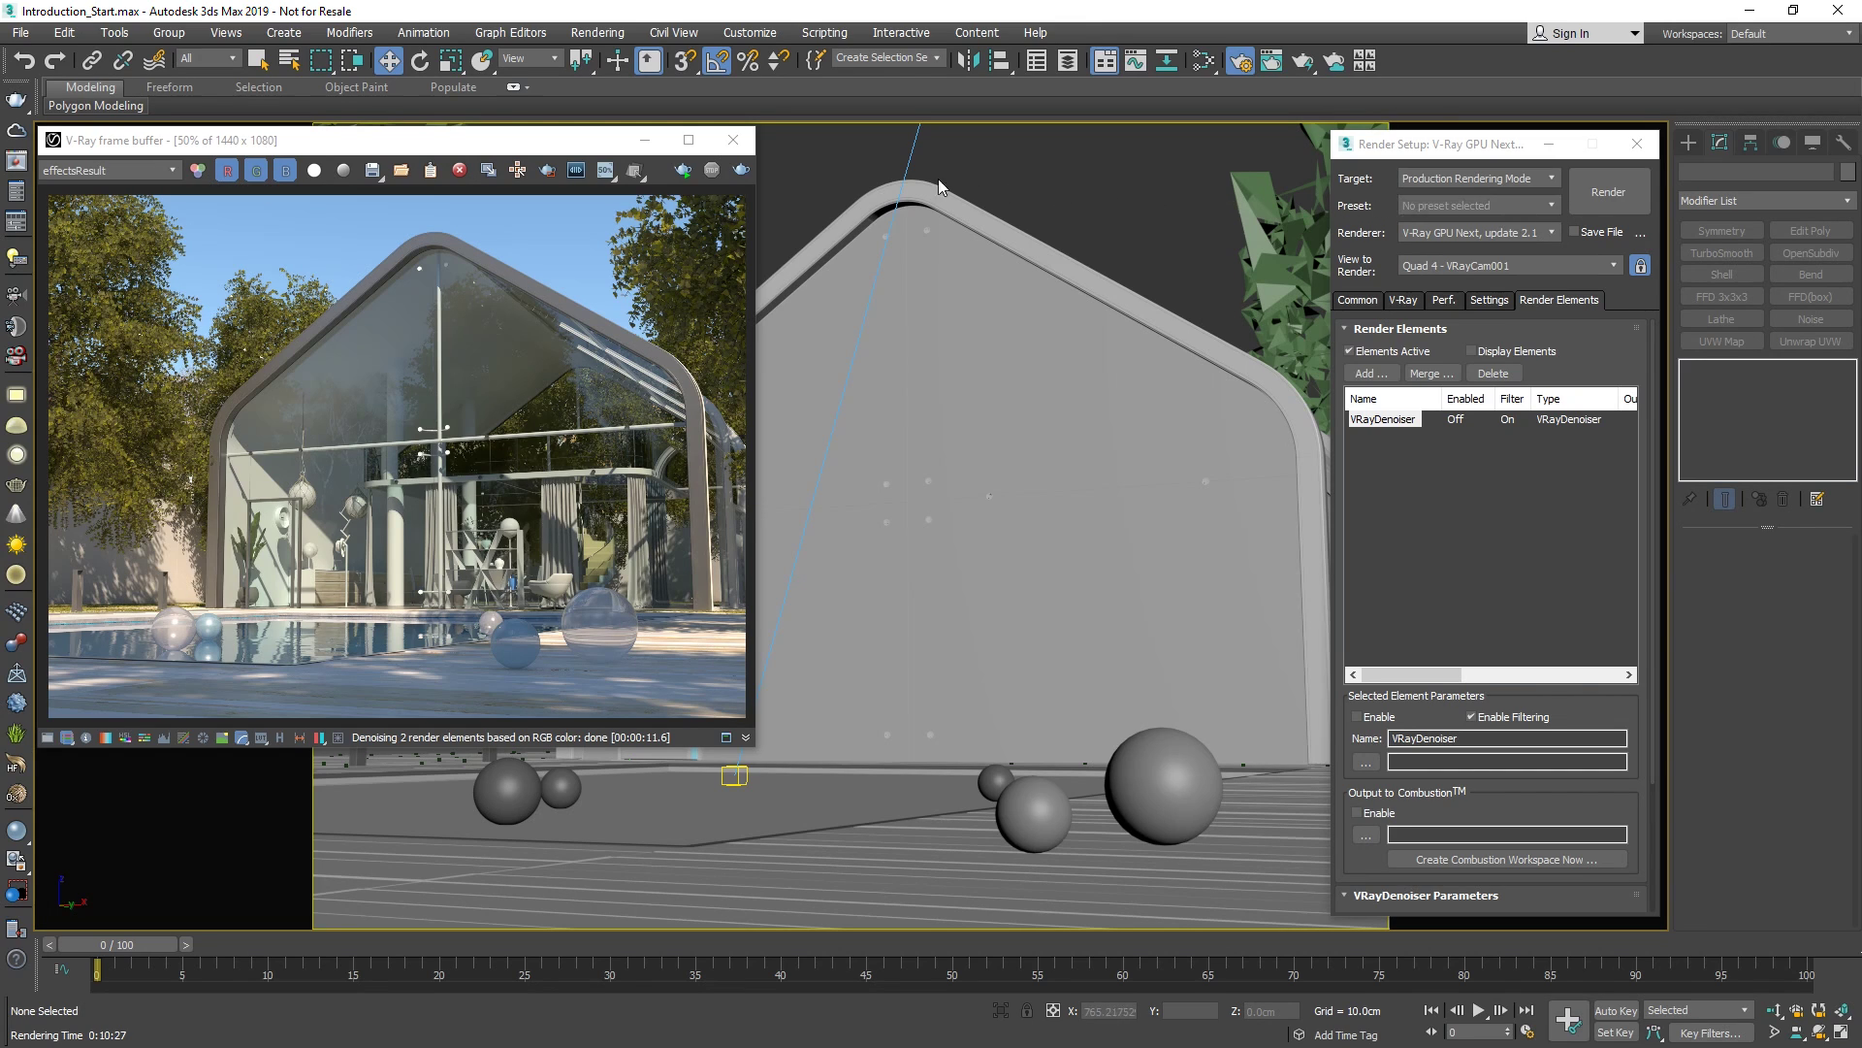
Maximize the frame buffer and examine the denoised render's facade, interior and pool details up close.
click(700, 141)
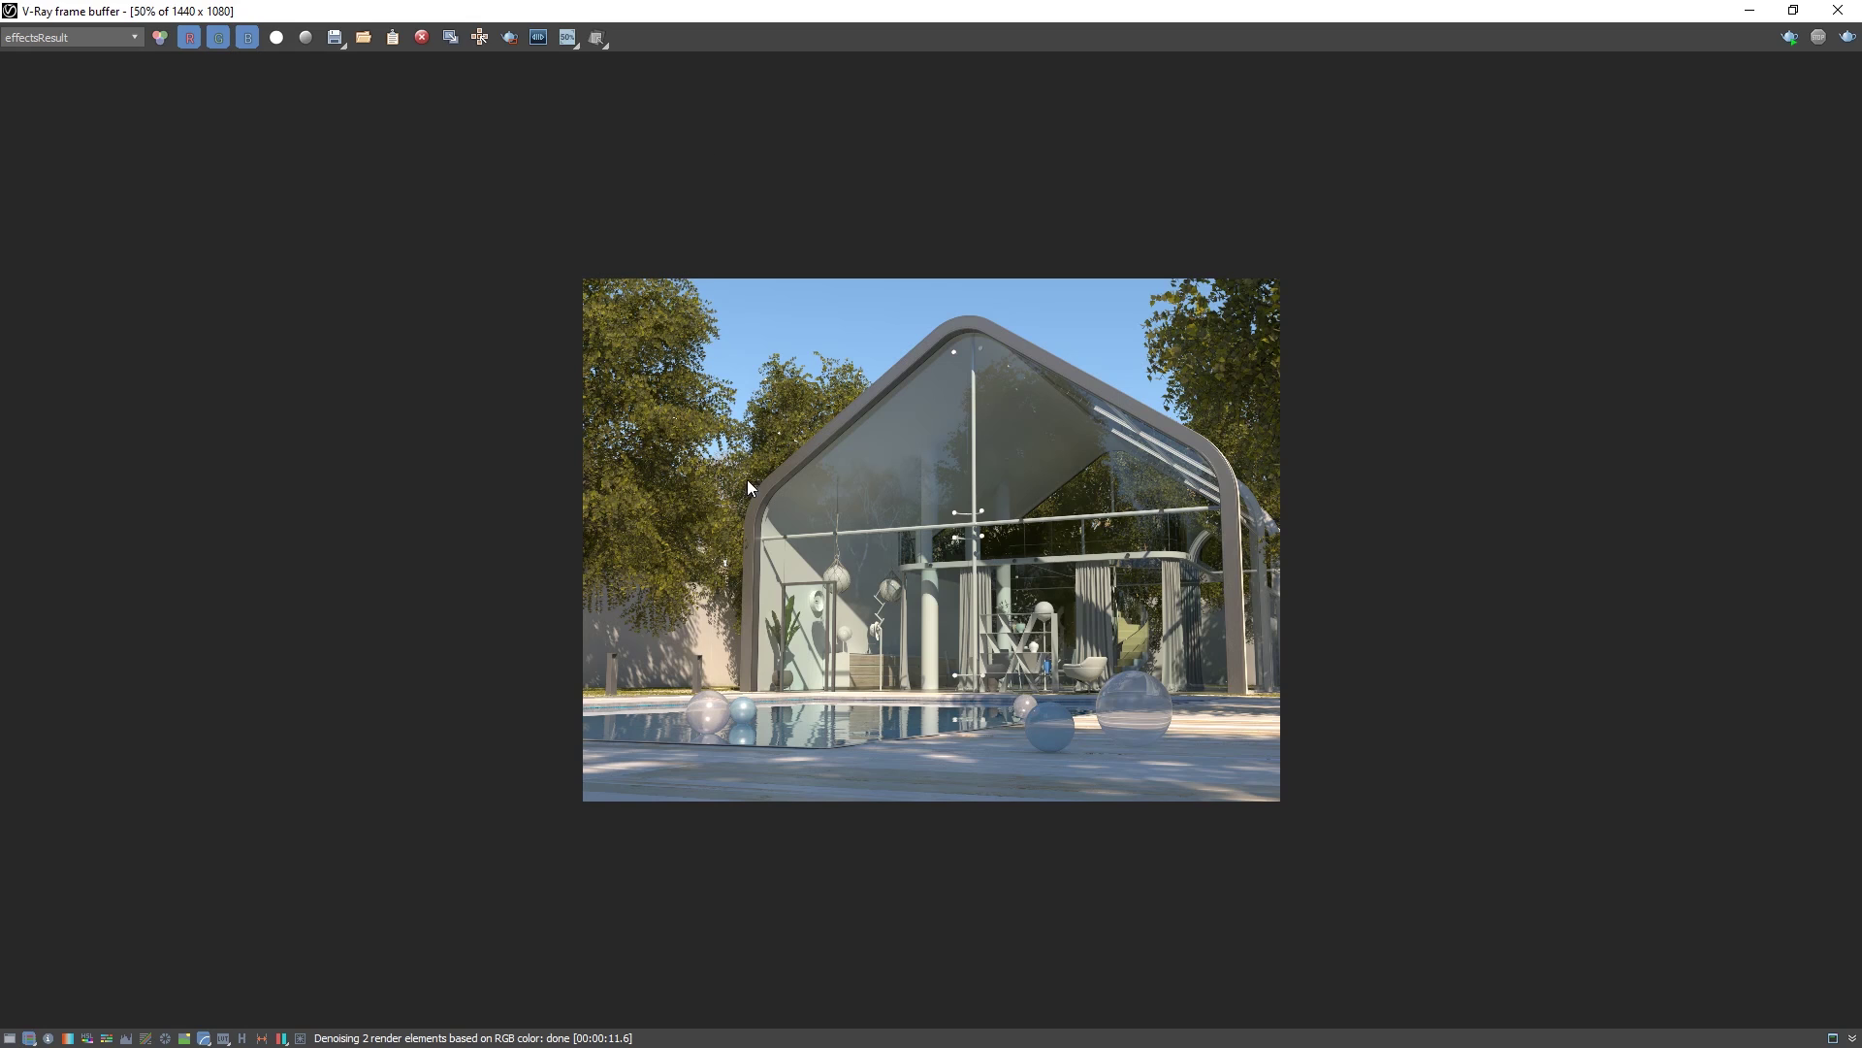
scroll(839, 626, up, 2)
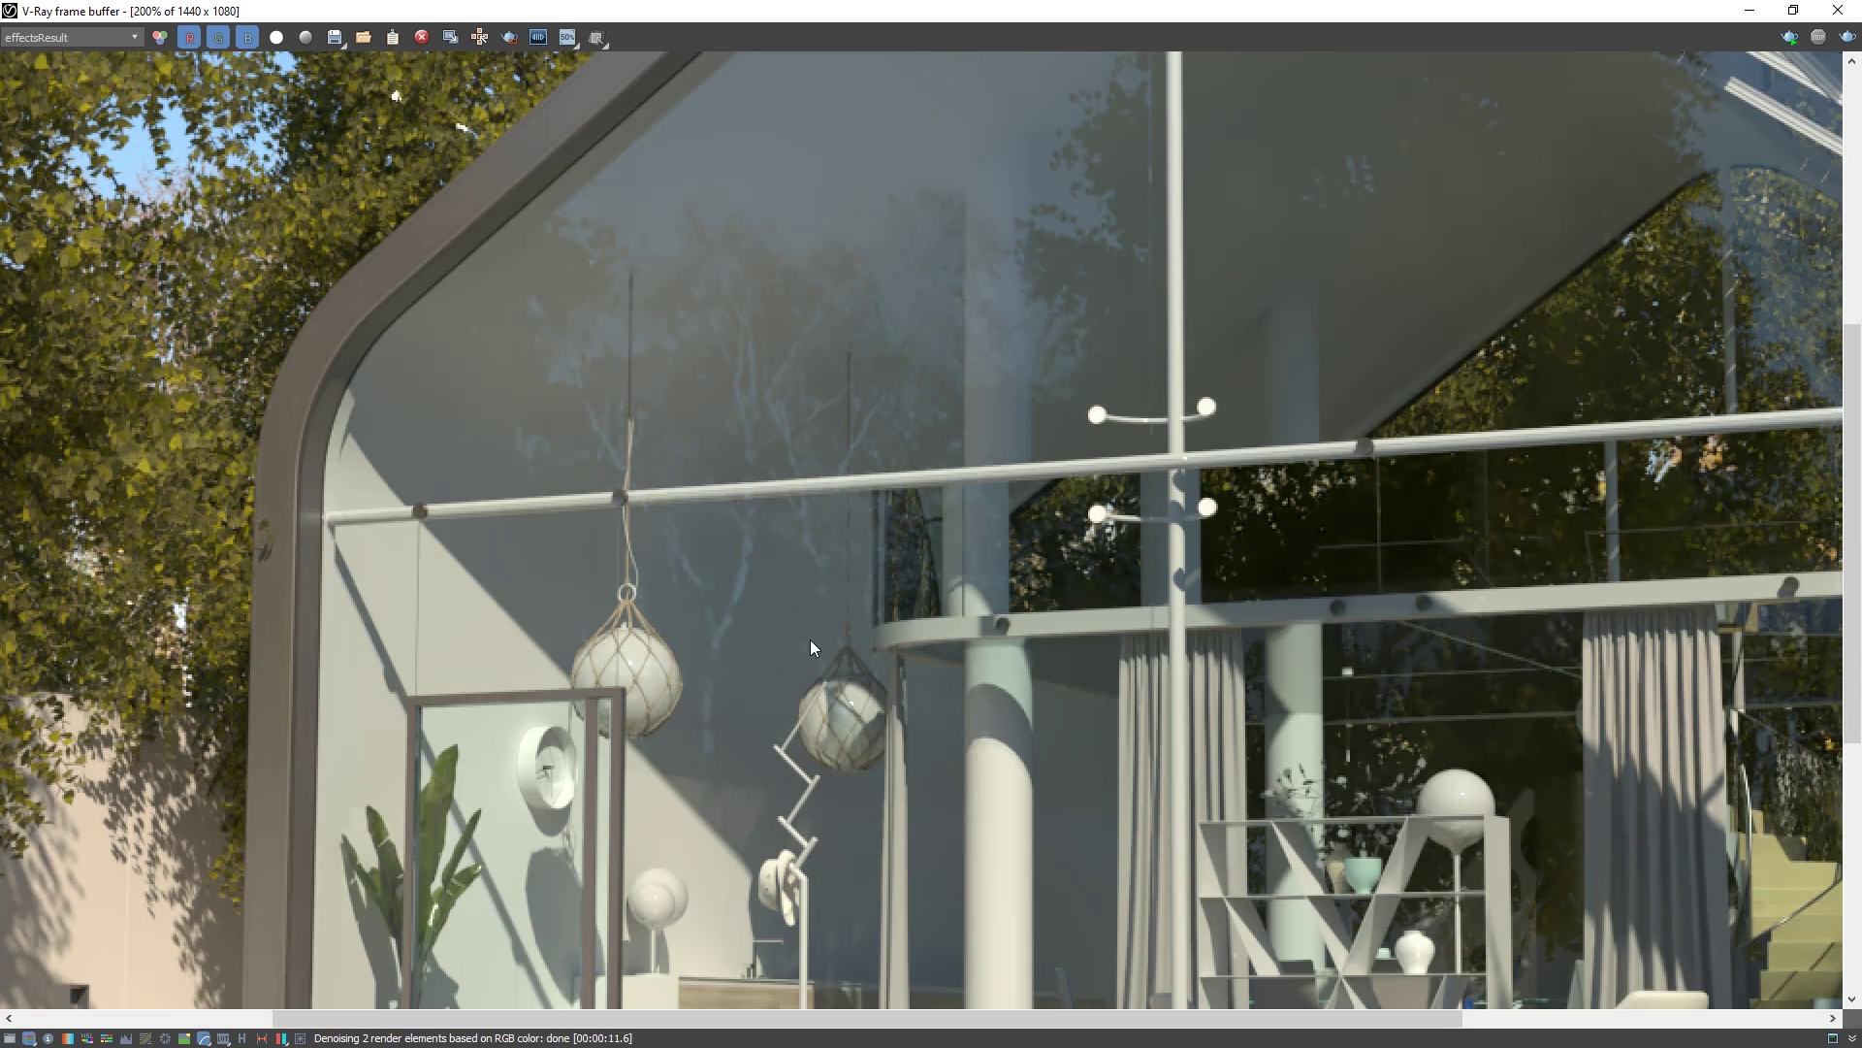
middle_drag(811, 638, 943, 358)
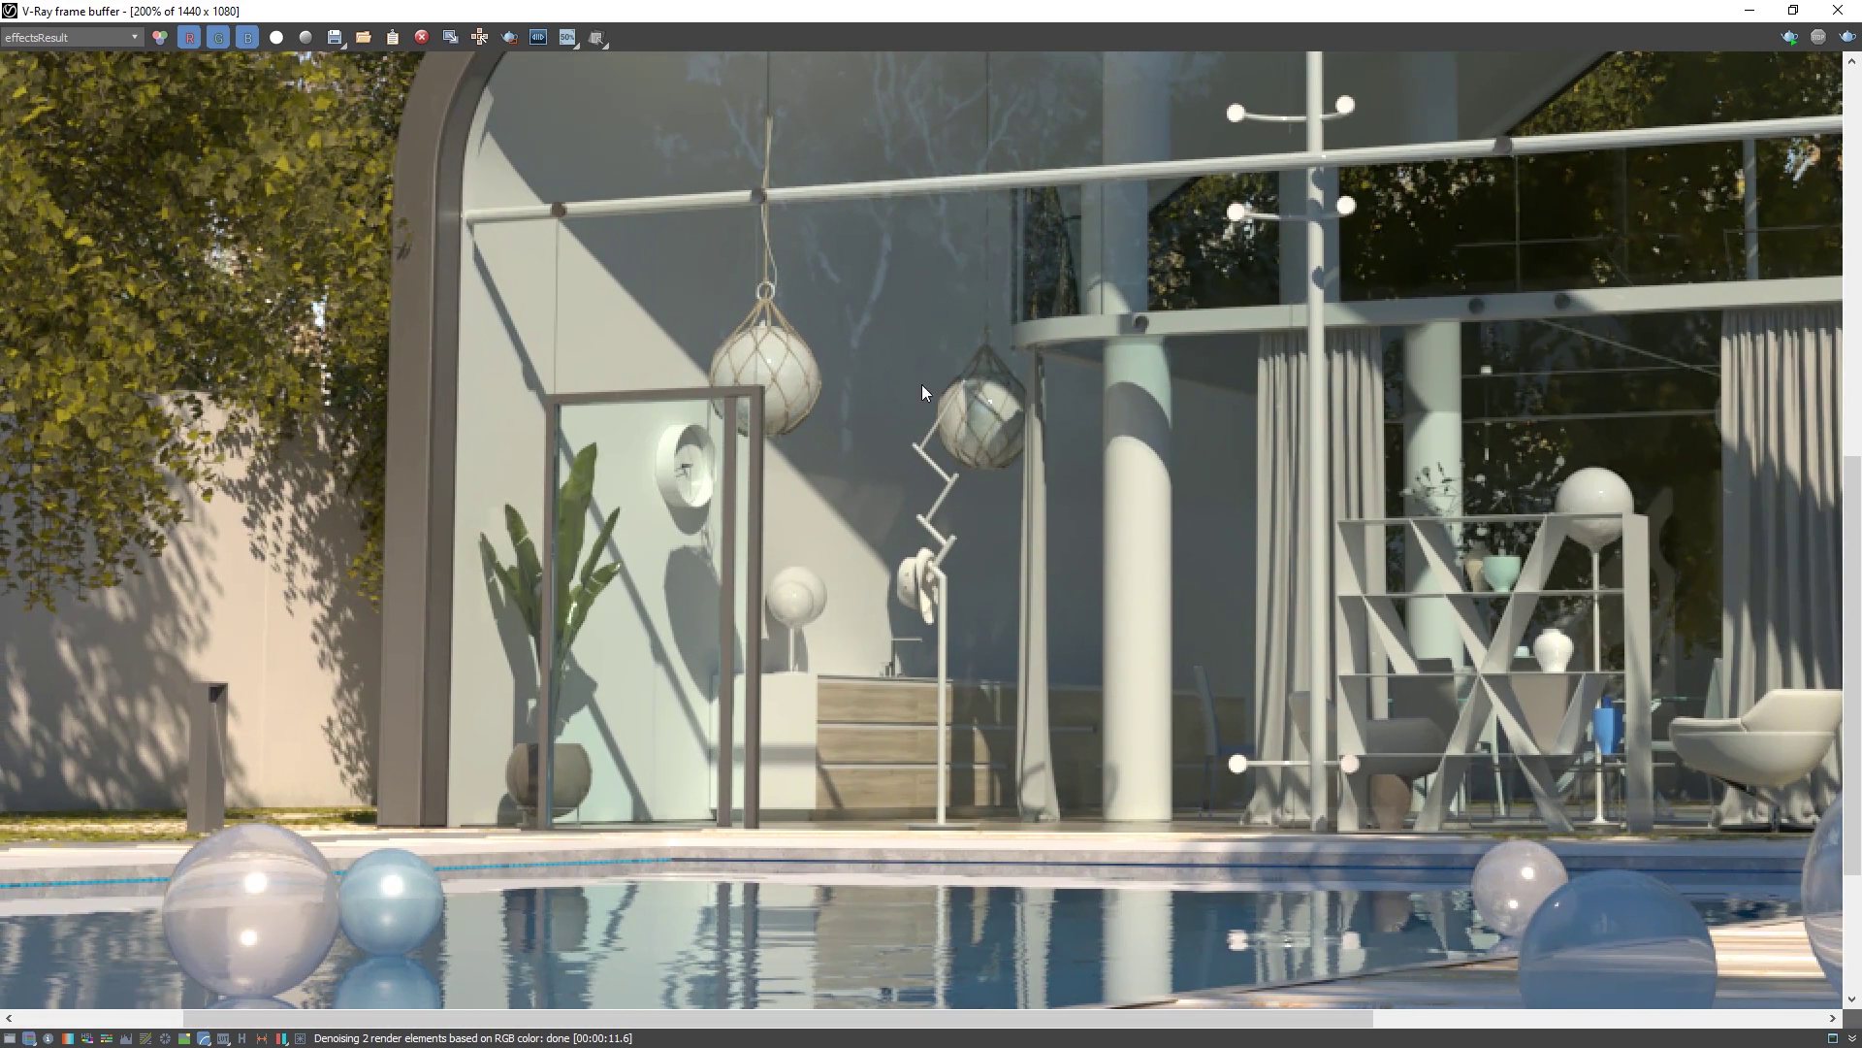
scroll(812, 553, up, 1)
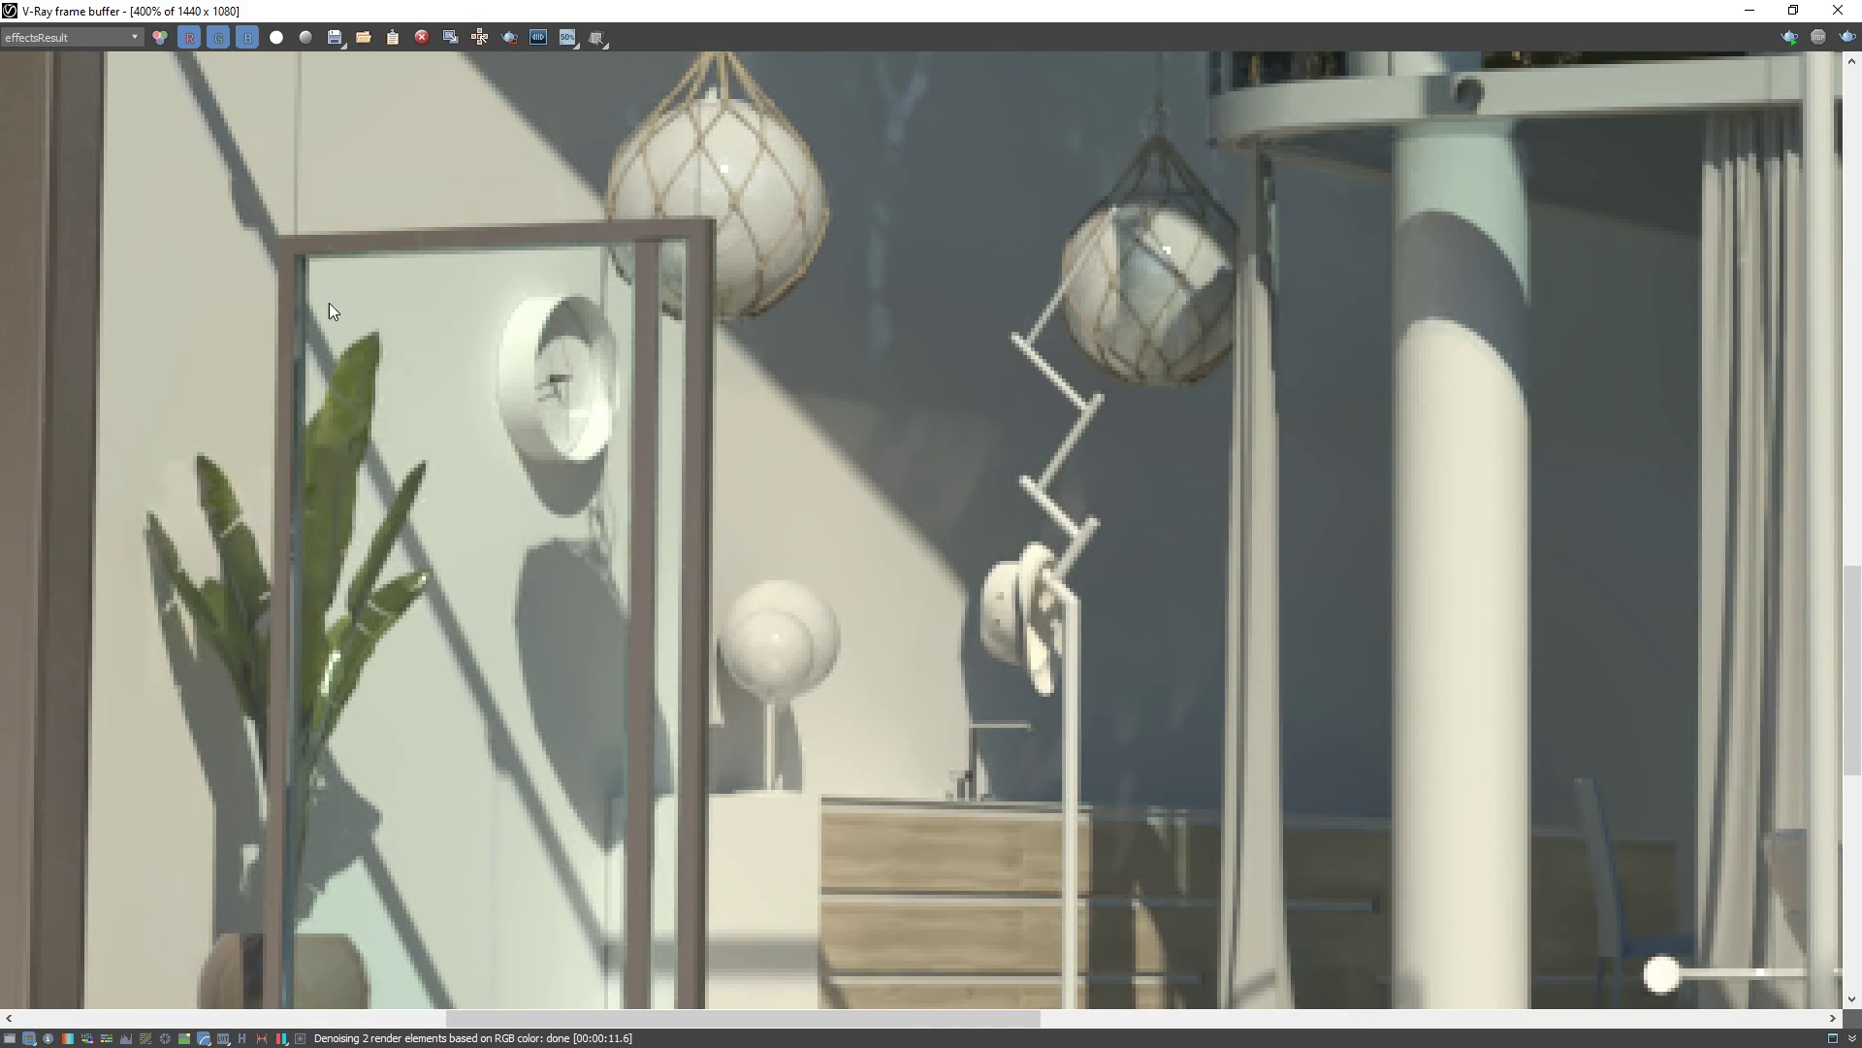
click(160, 38)
click(160, 39)
click(160, 38)
click(160, 38)
scroll(660, 419, down, 3)
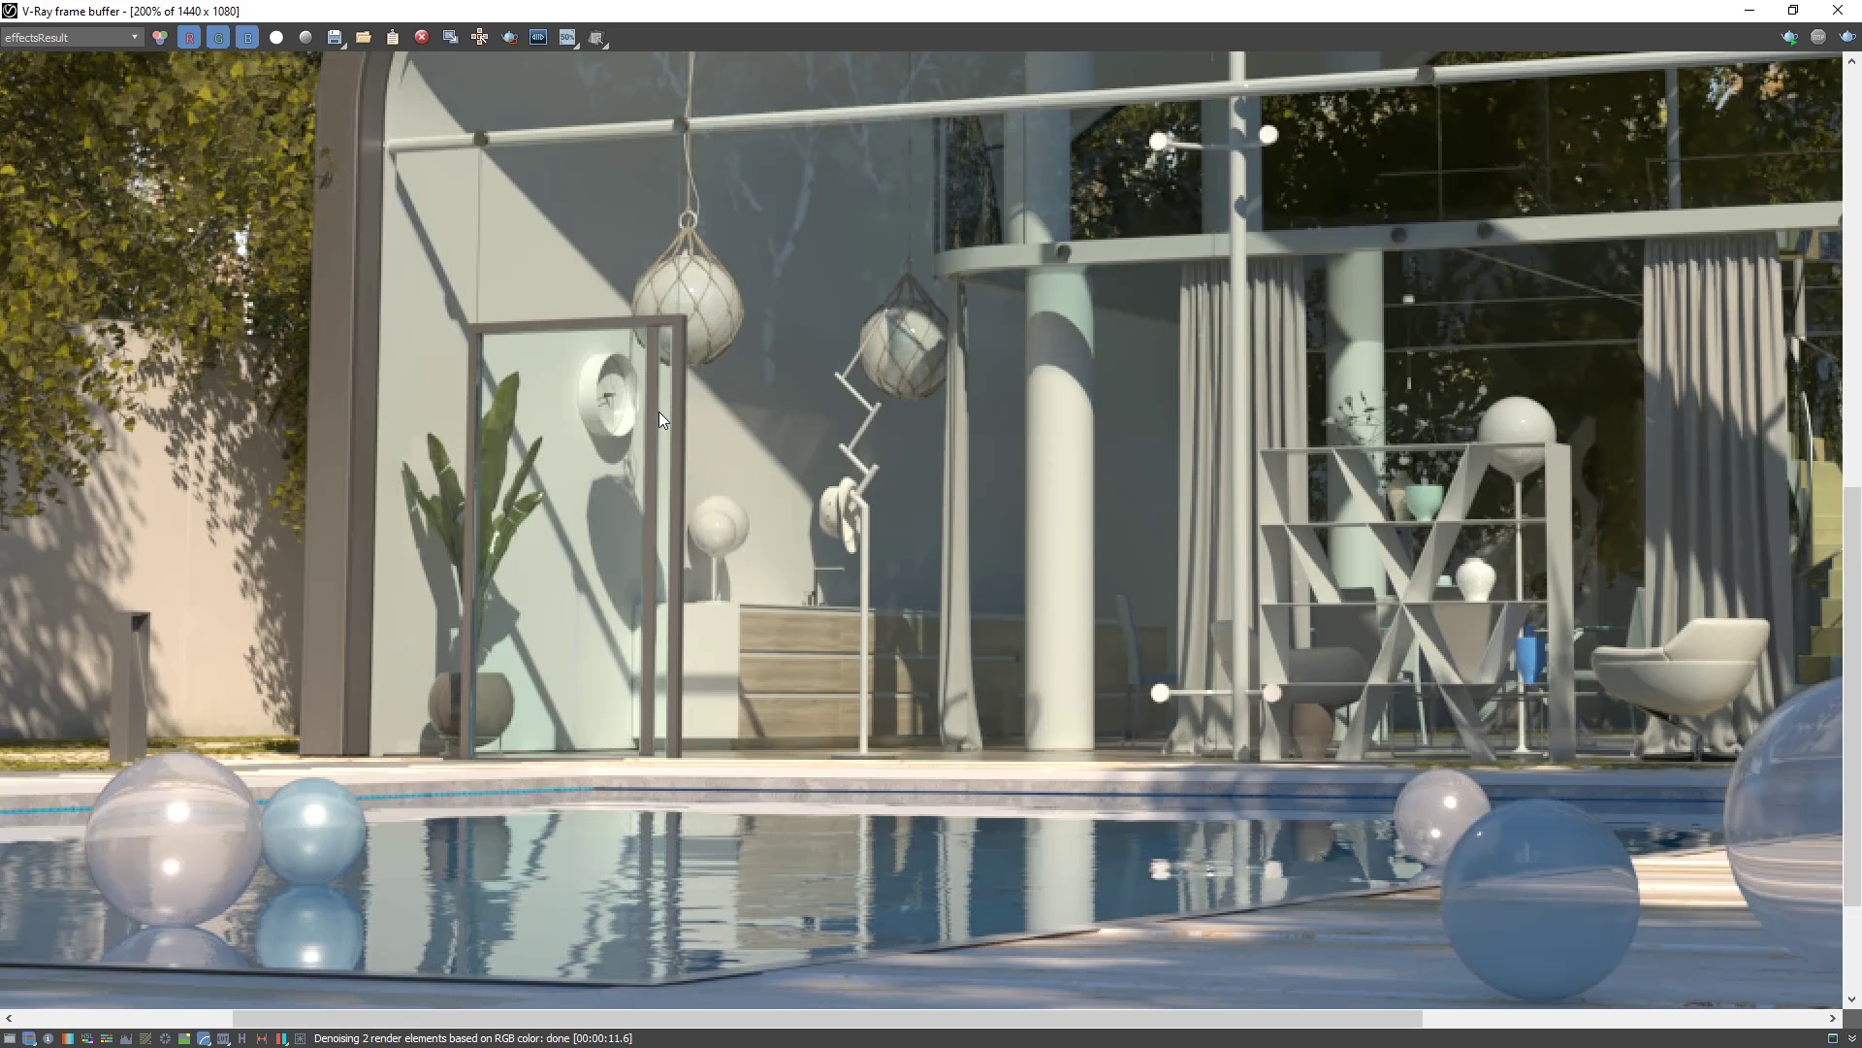
scroll(660, 419, down, 1)
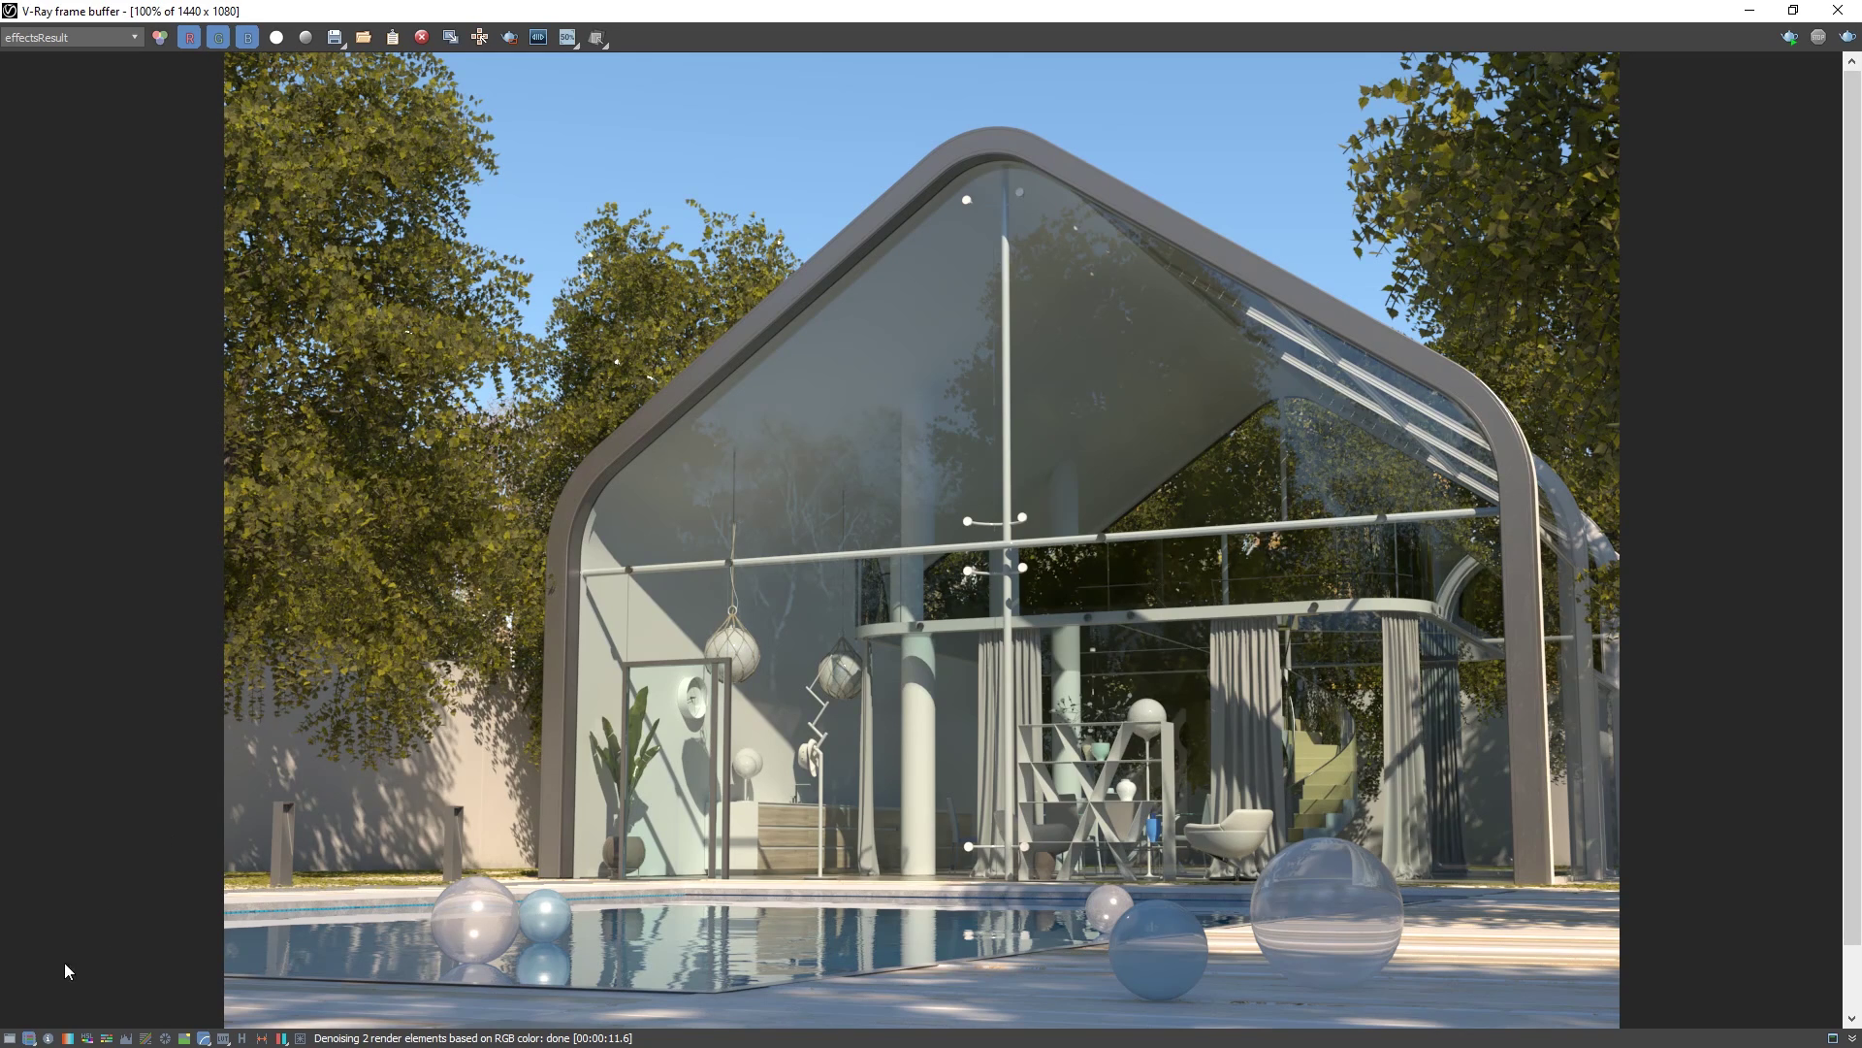
Show the color corrections and enable Exposure with exposure 0.32, highlight burn 0.74 and contrast 0.16.
click(16, 1039)
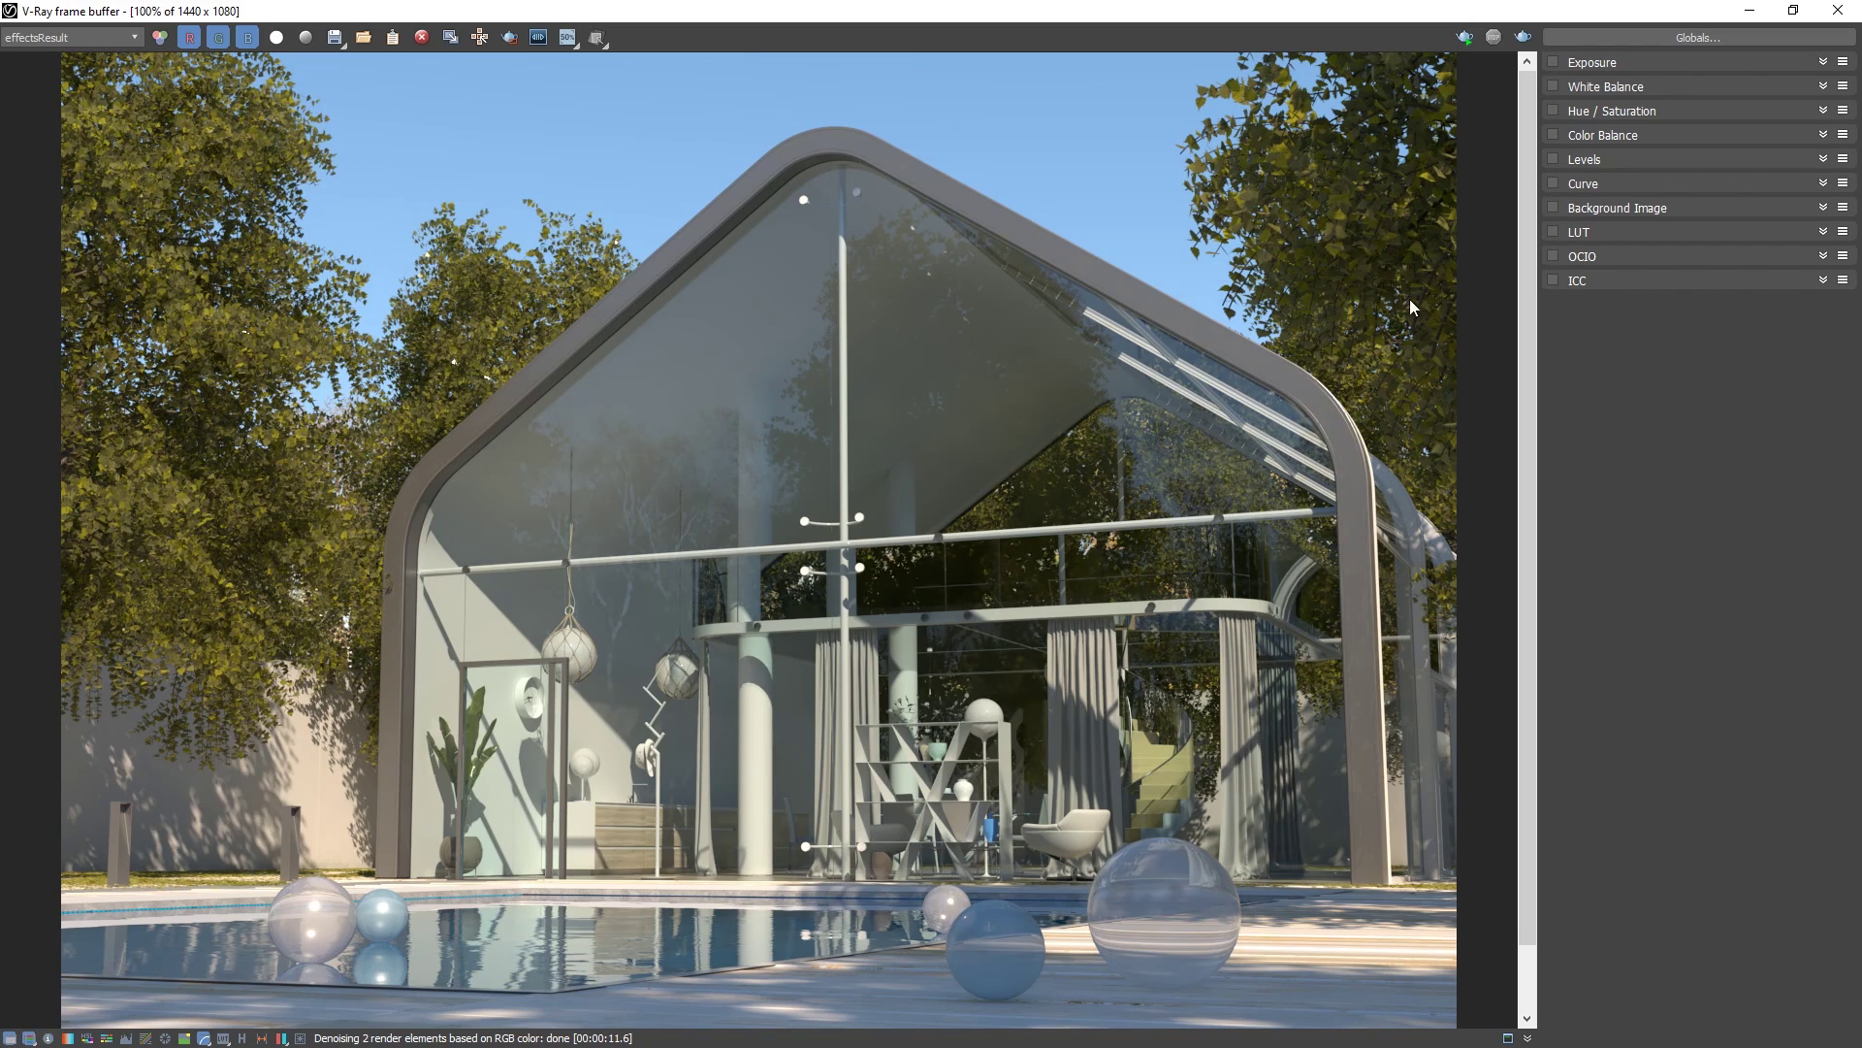
click(1573, 76)
click(1553, 64)
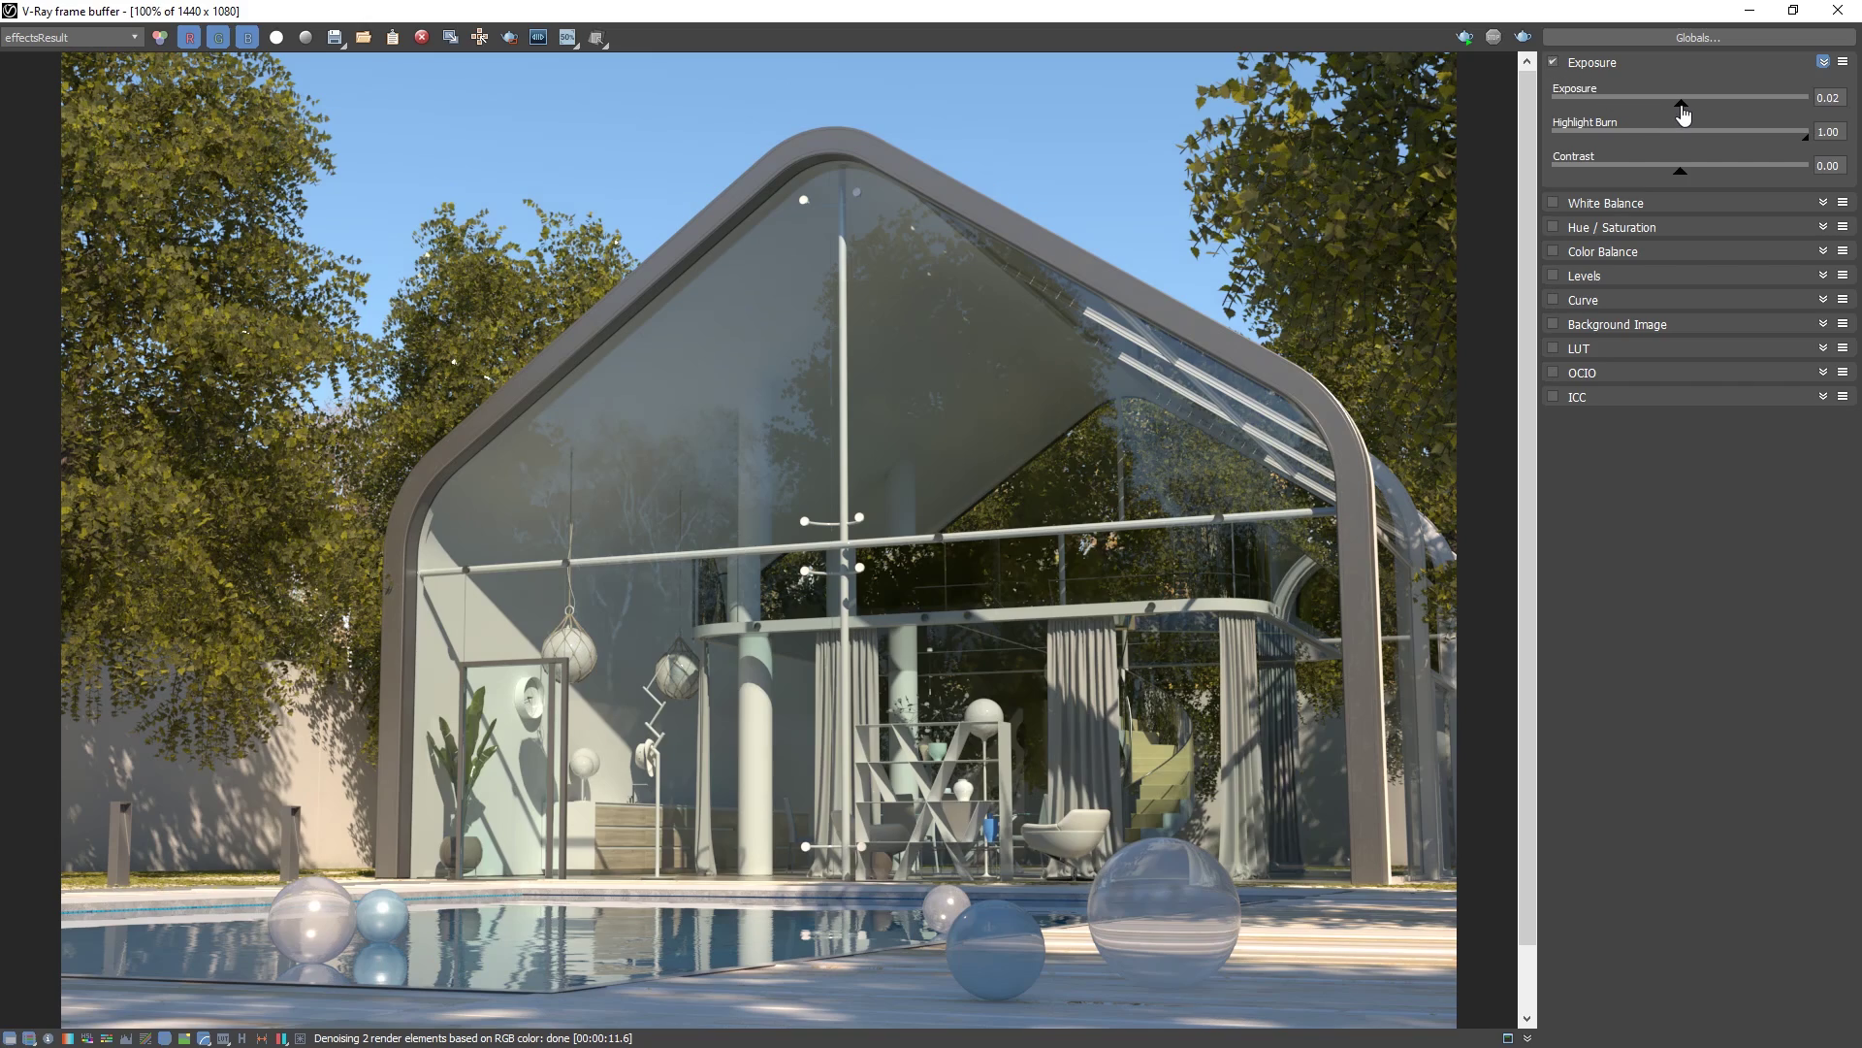
drag(1682, 113, 1714, 114)
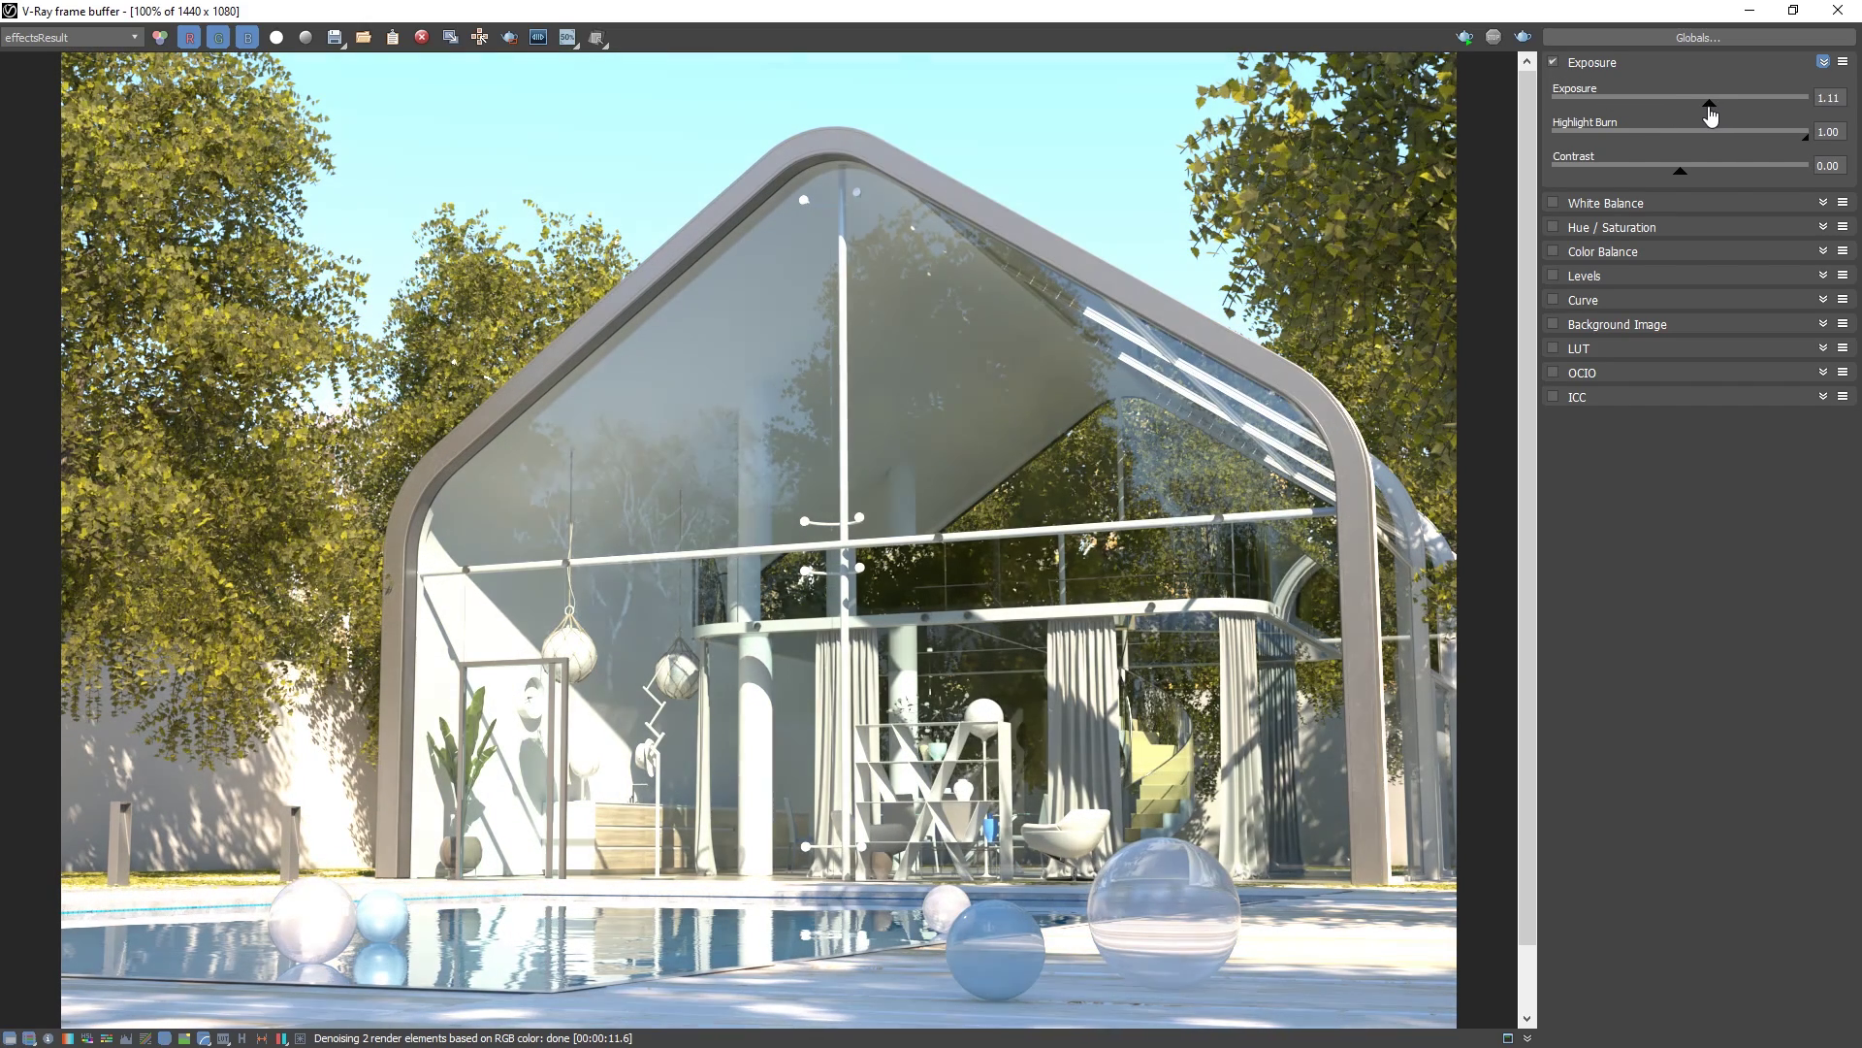
drag(1710, 114, 1693, 114)
mouse_move(1800, 142)
mouse_down()
mouse_move(1679, 183)
mouse_move(1704, 179)
mouse_up()
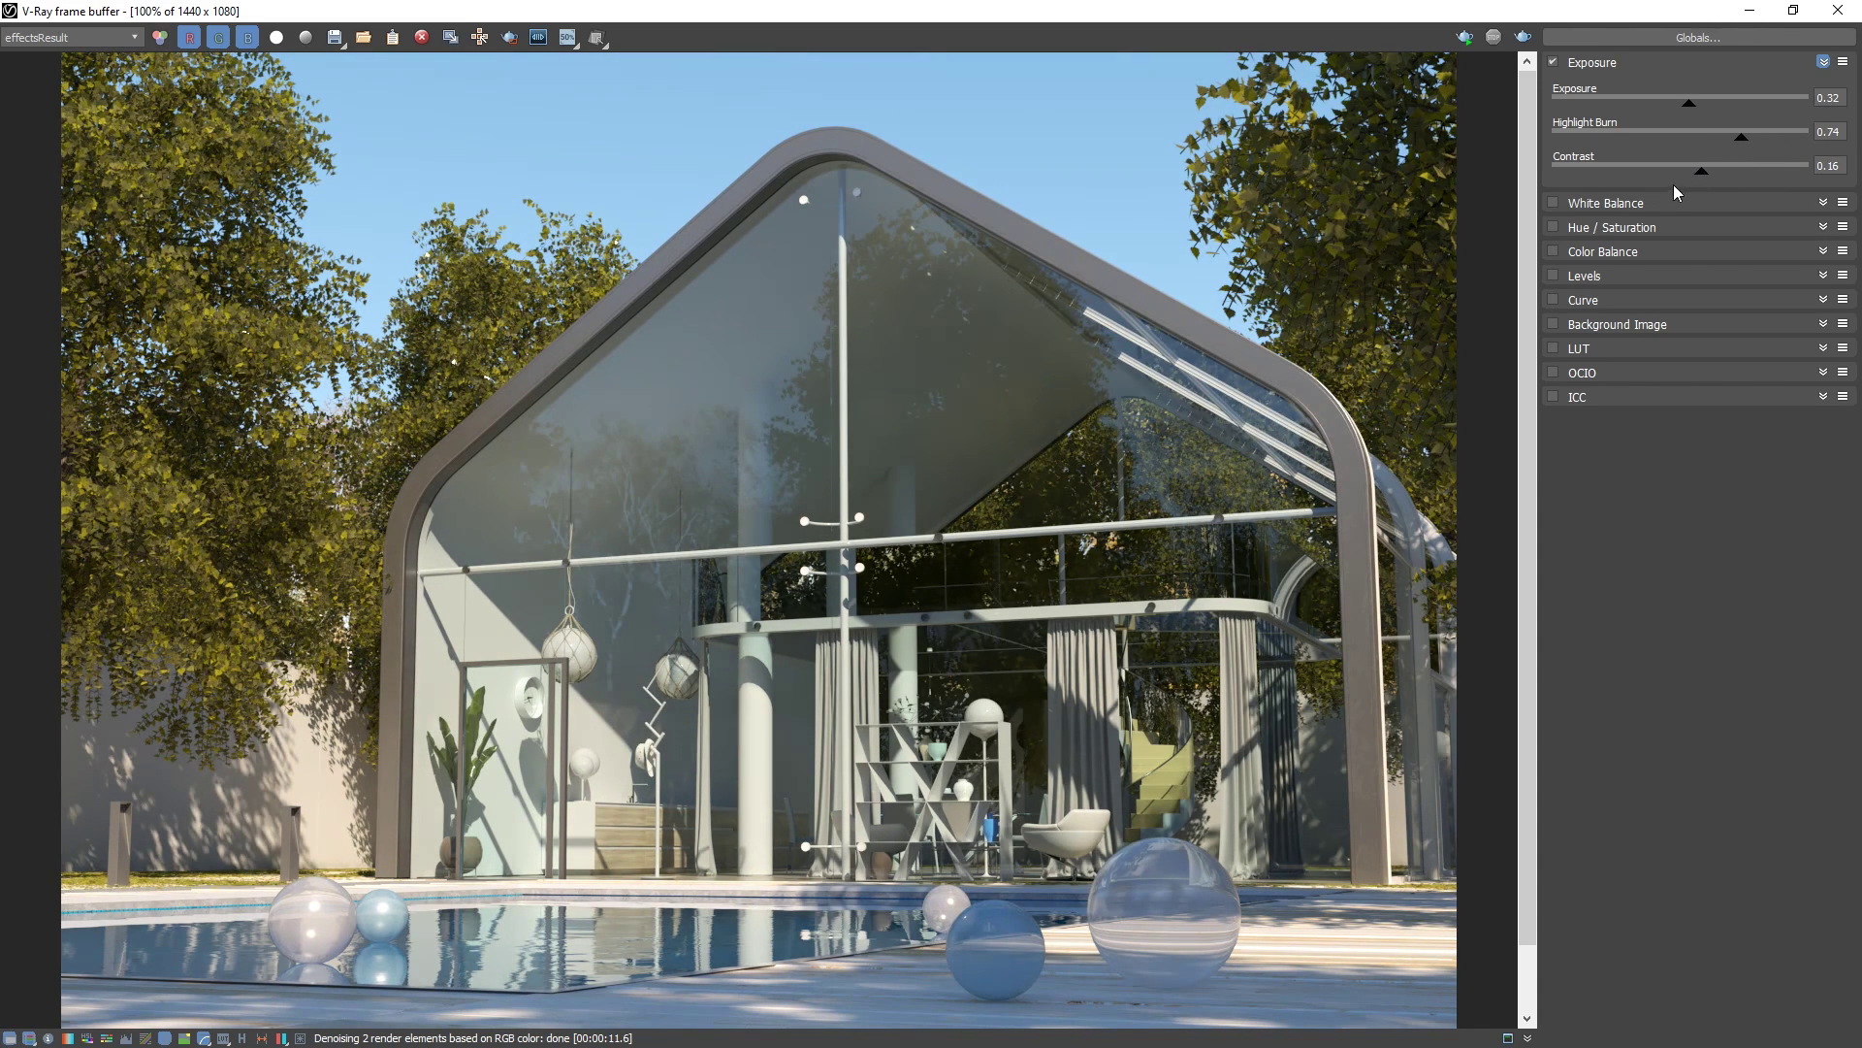
Enable the White Balance correction and set its temperature to 6117.
click(1626, 204)
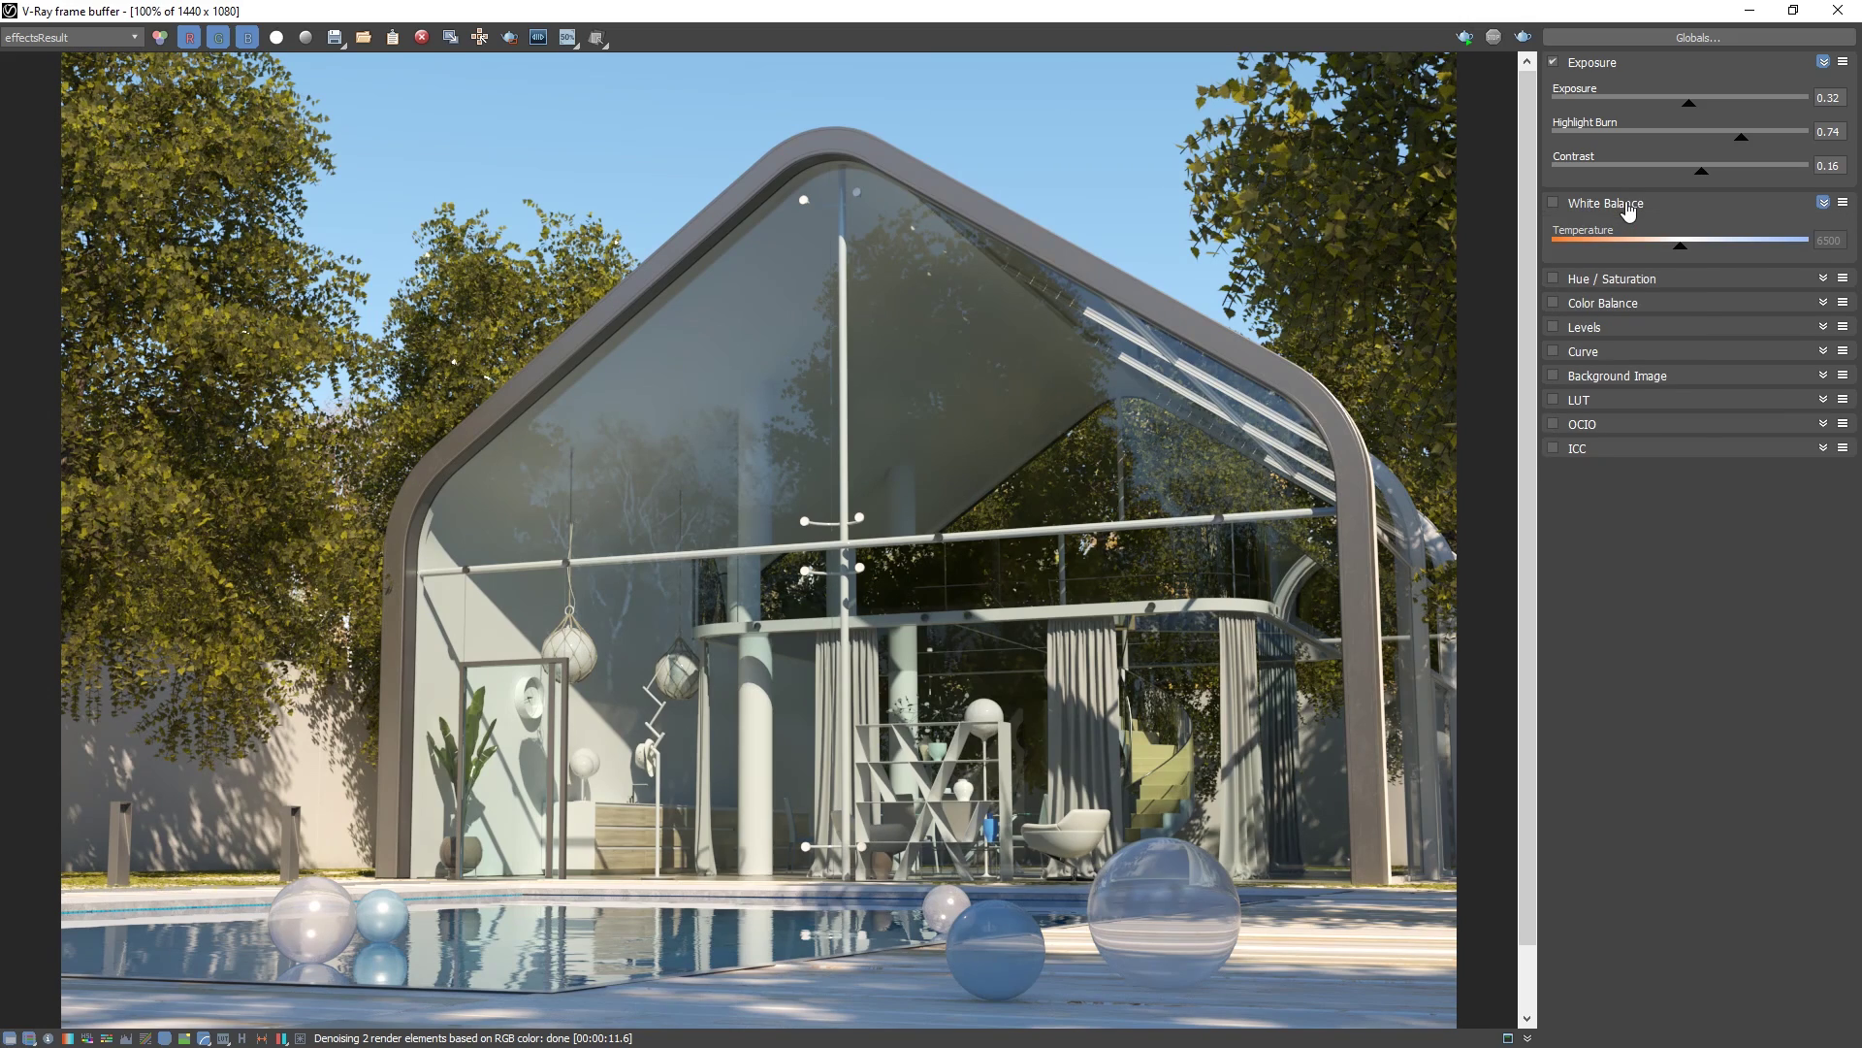
click(1554, 205)
mouse_move(1684, 254)
mouse_down()
mouse_move(1755, 252)
mouse_move(1645, 253)
mouse_move(1668, 252)
mouse_up()
Load the global color correction preset 01_Introduction_CC.vccglb into the frame buffer.
click(1661, 39)
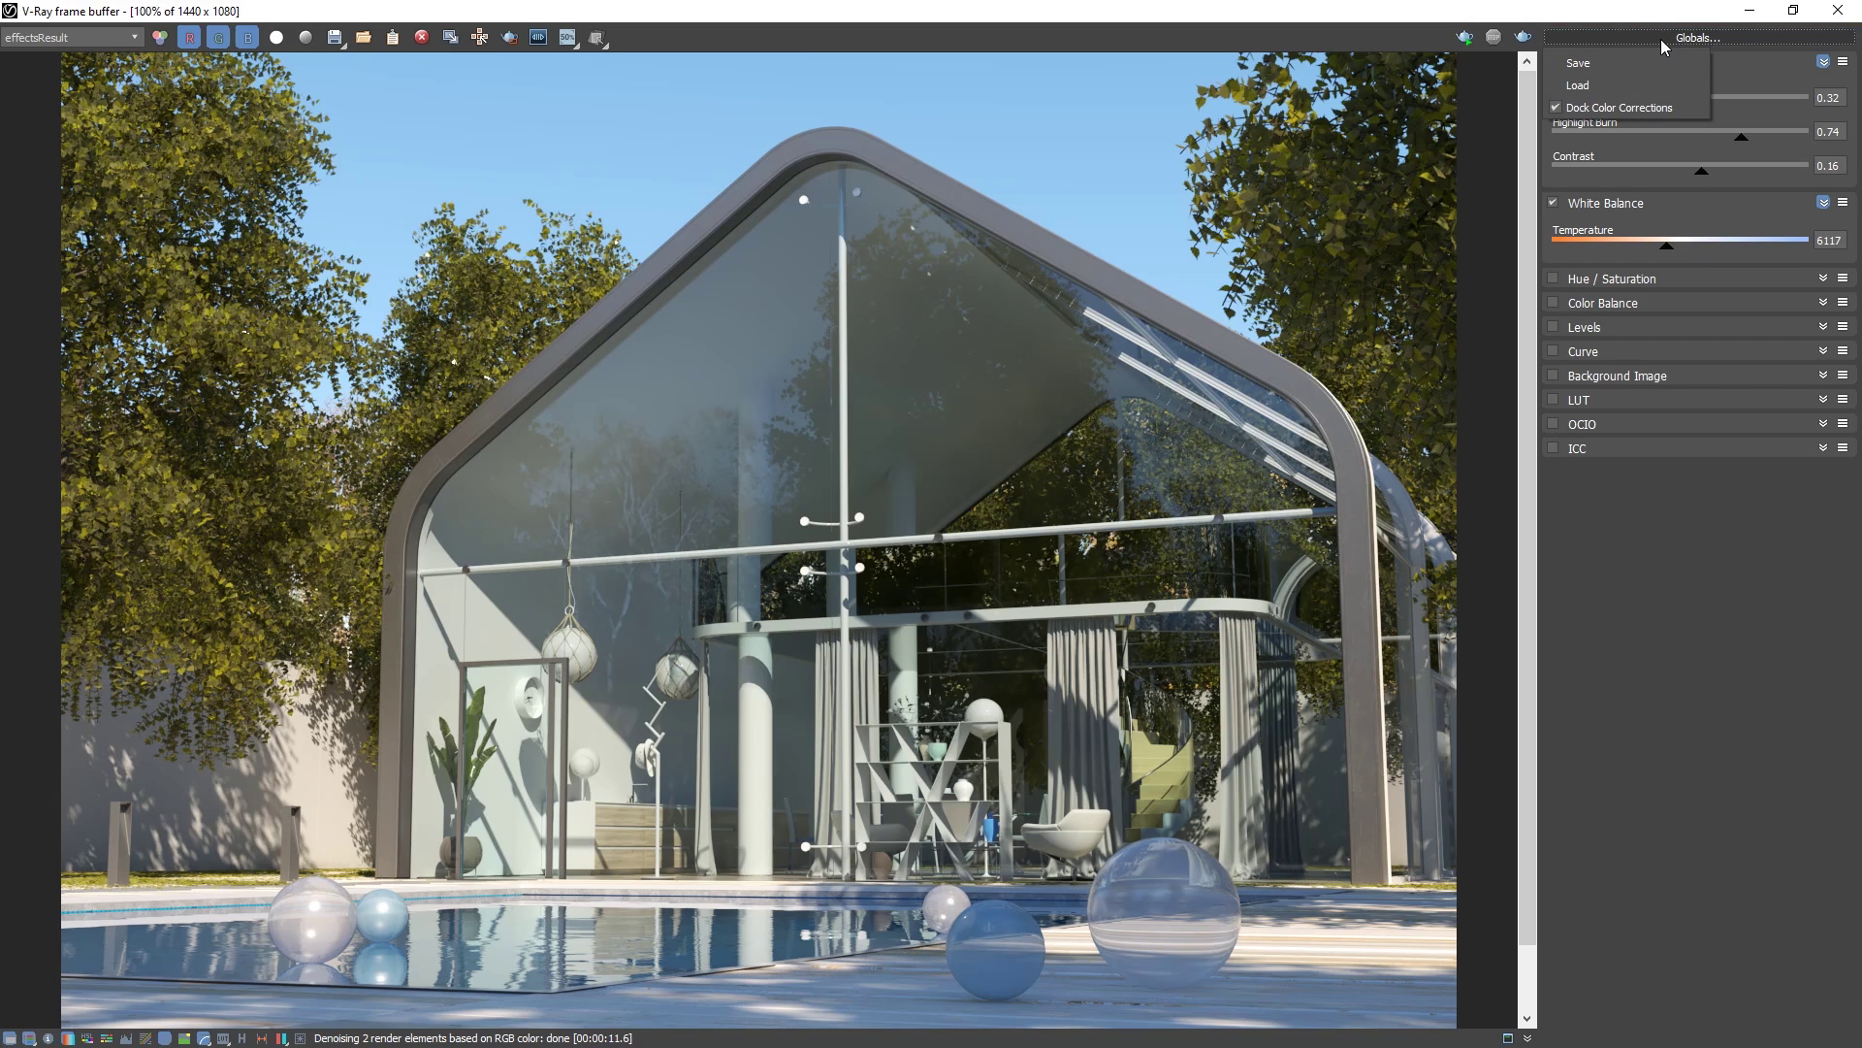
click(1610, 84)
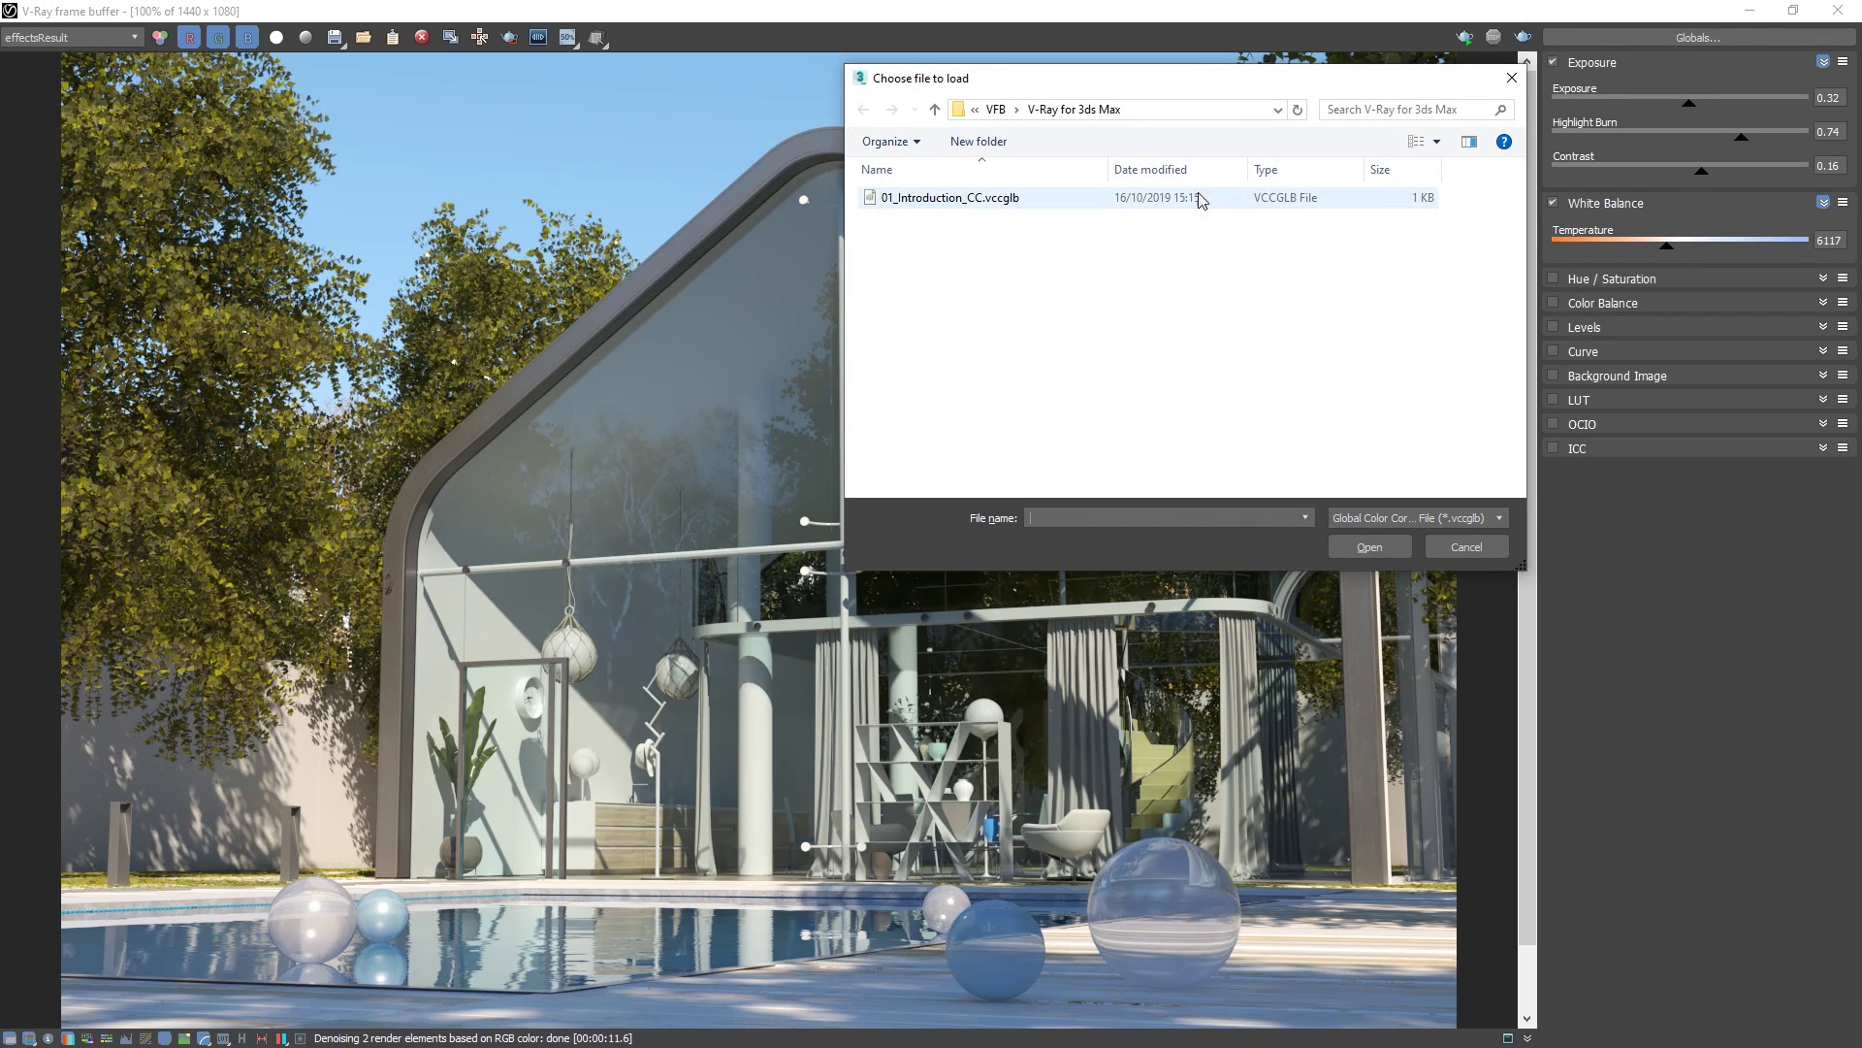
click(1142, 201)
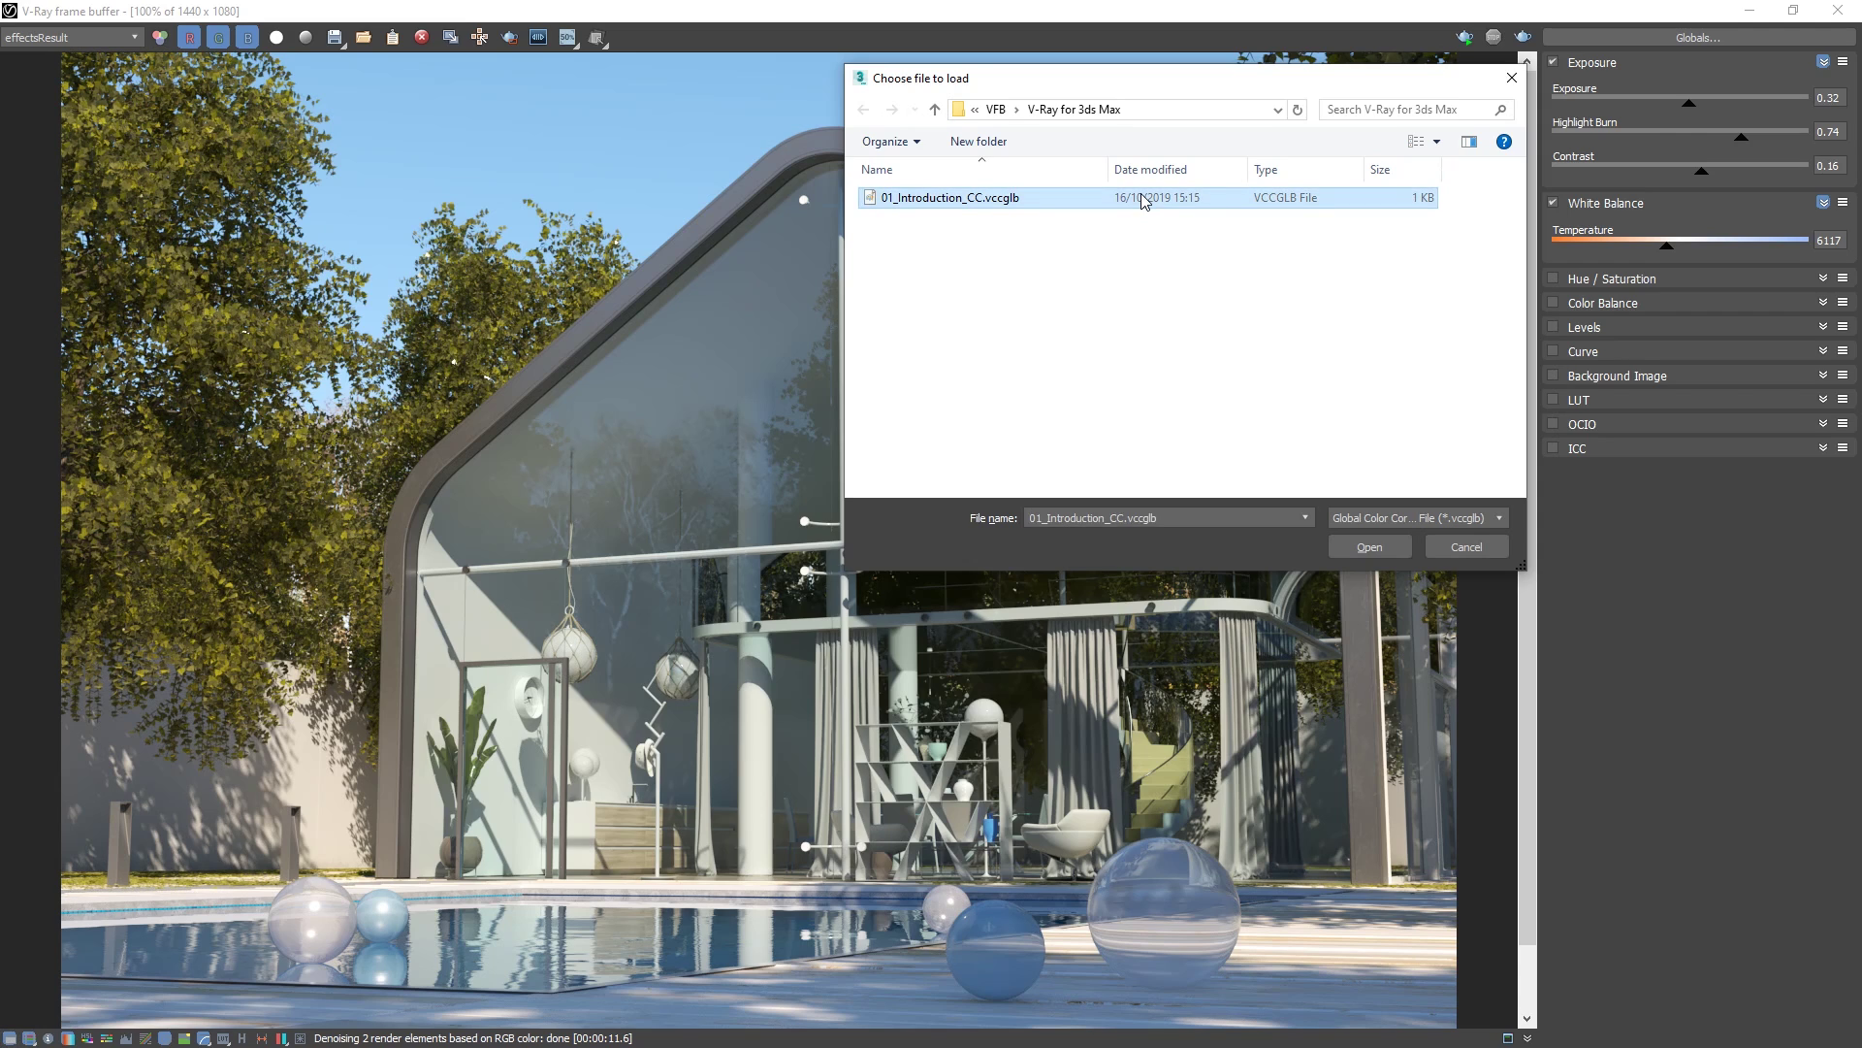
click(1367, 543)
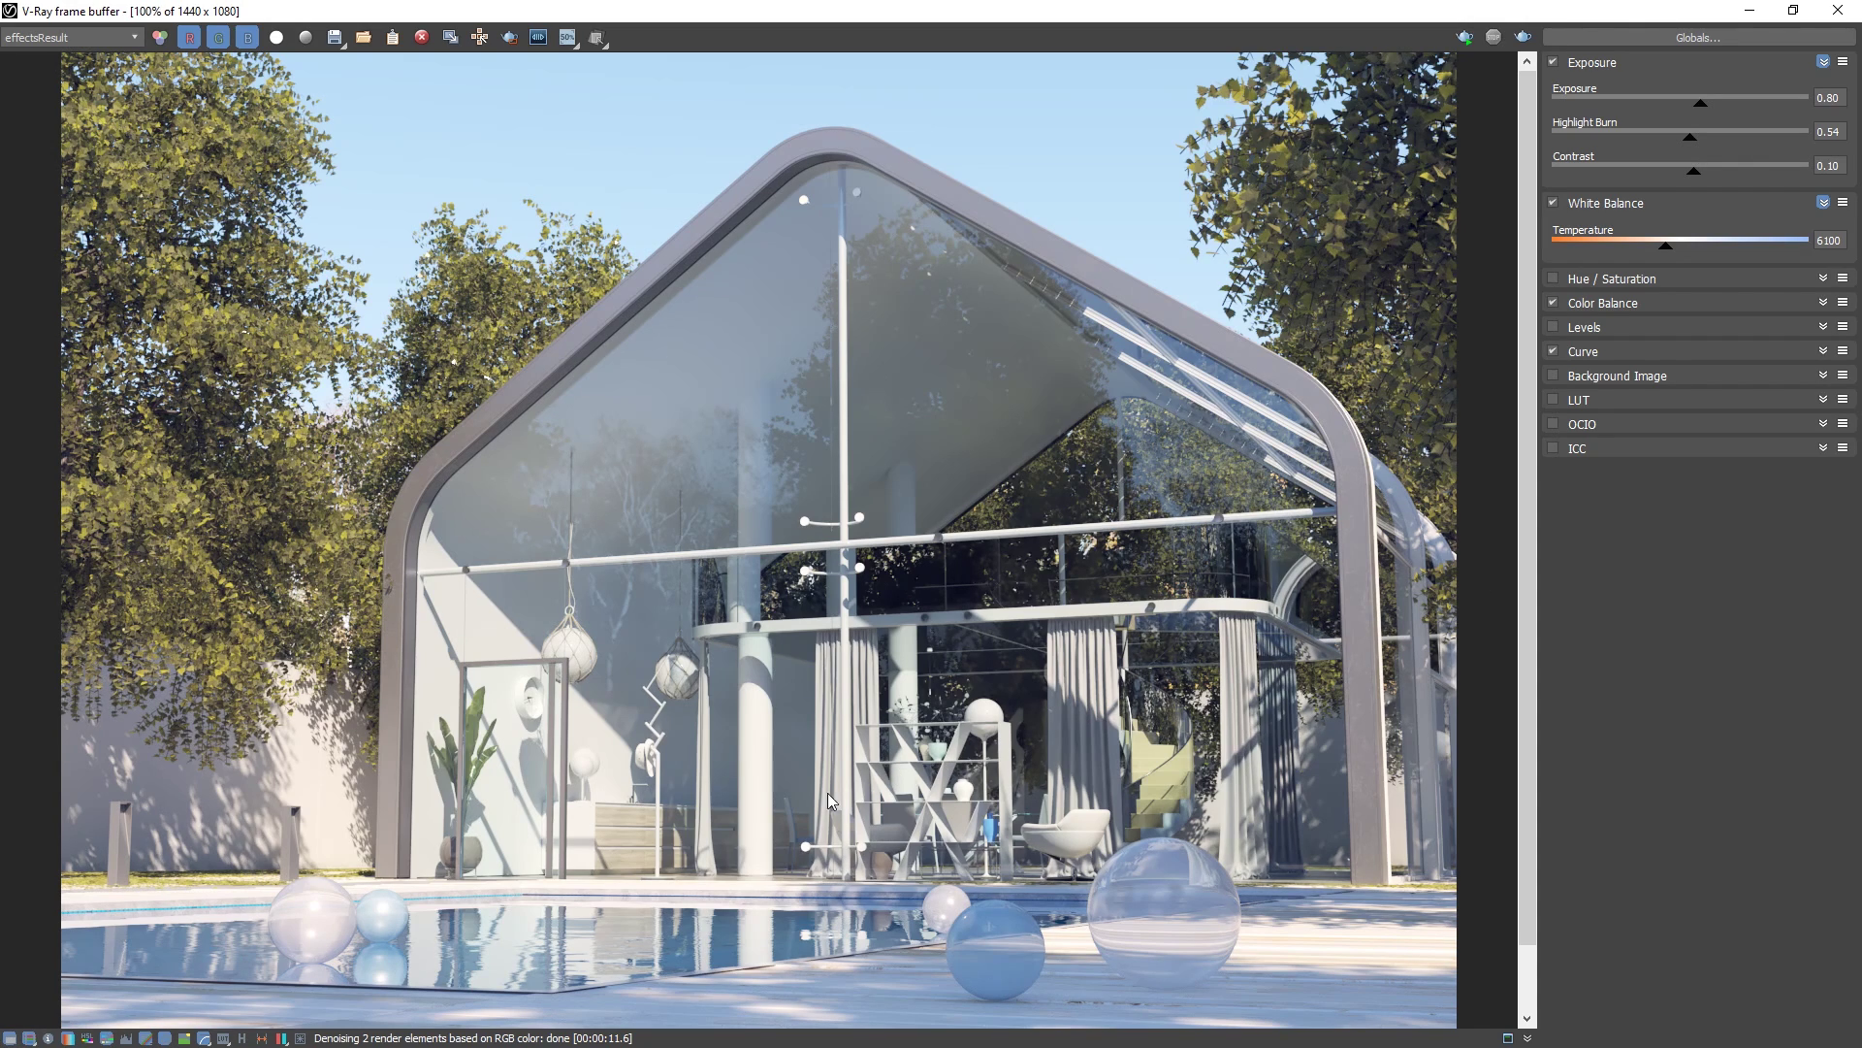
Show and enable the render history, using D:/VFB/V-Ray for 3ds Max as its directory.
click(241, 1037)
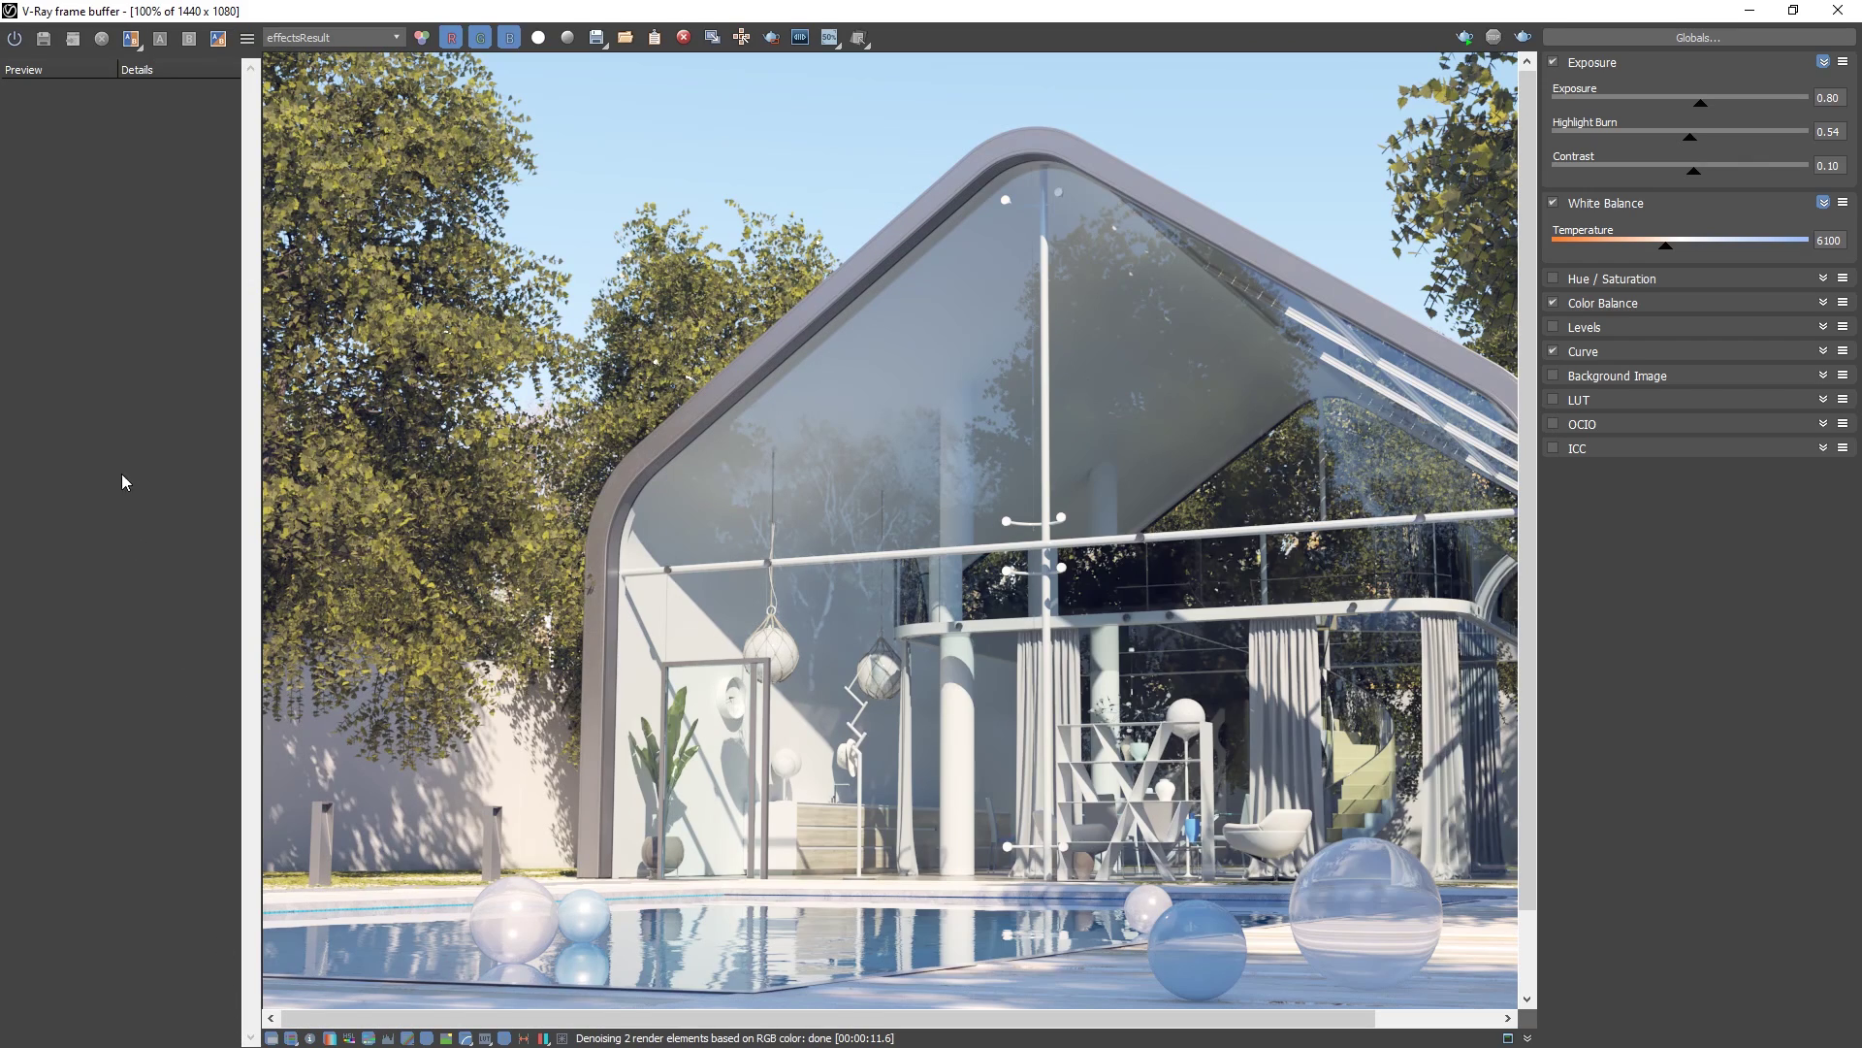
click(16, 43)
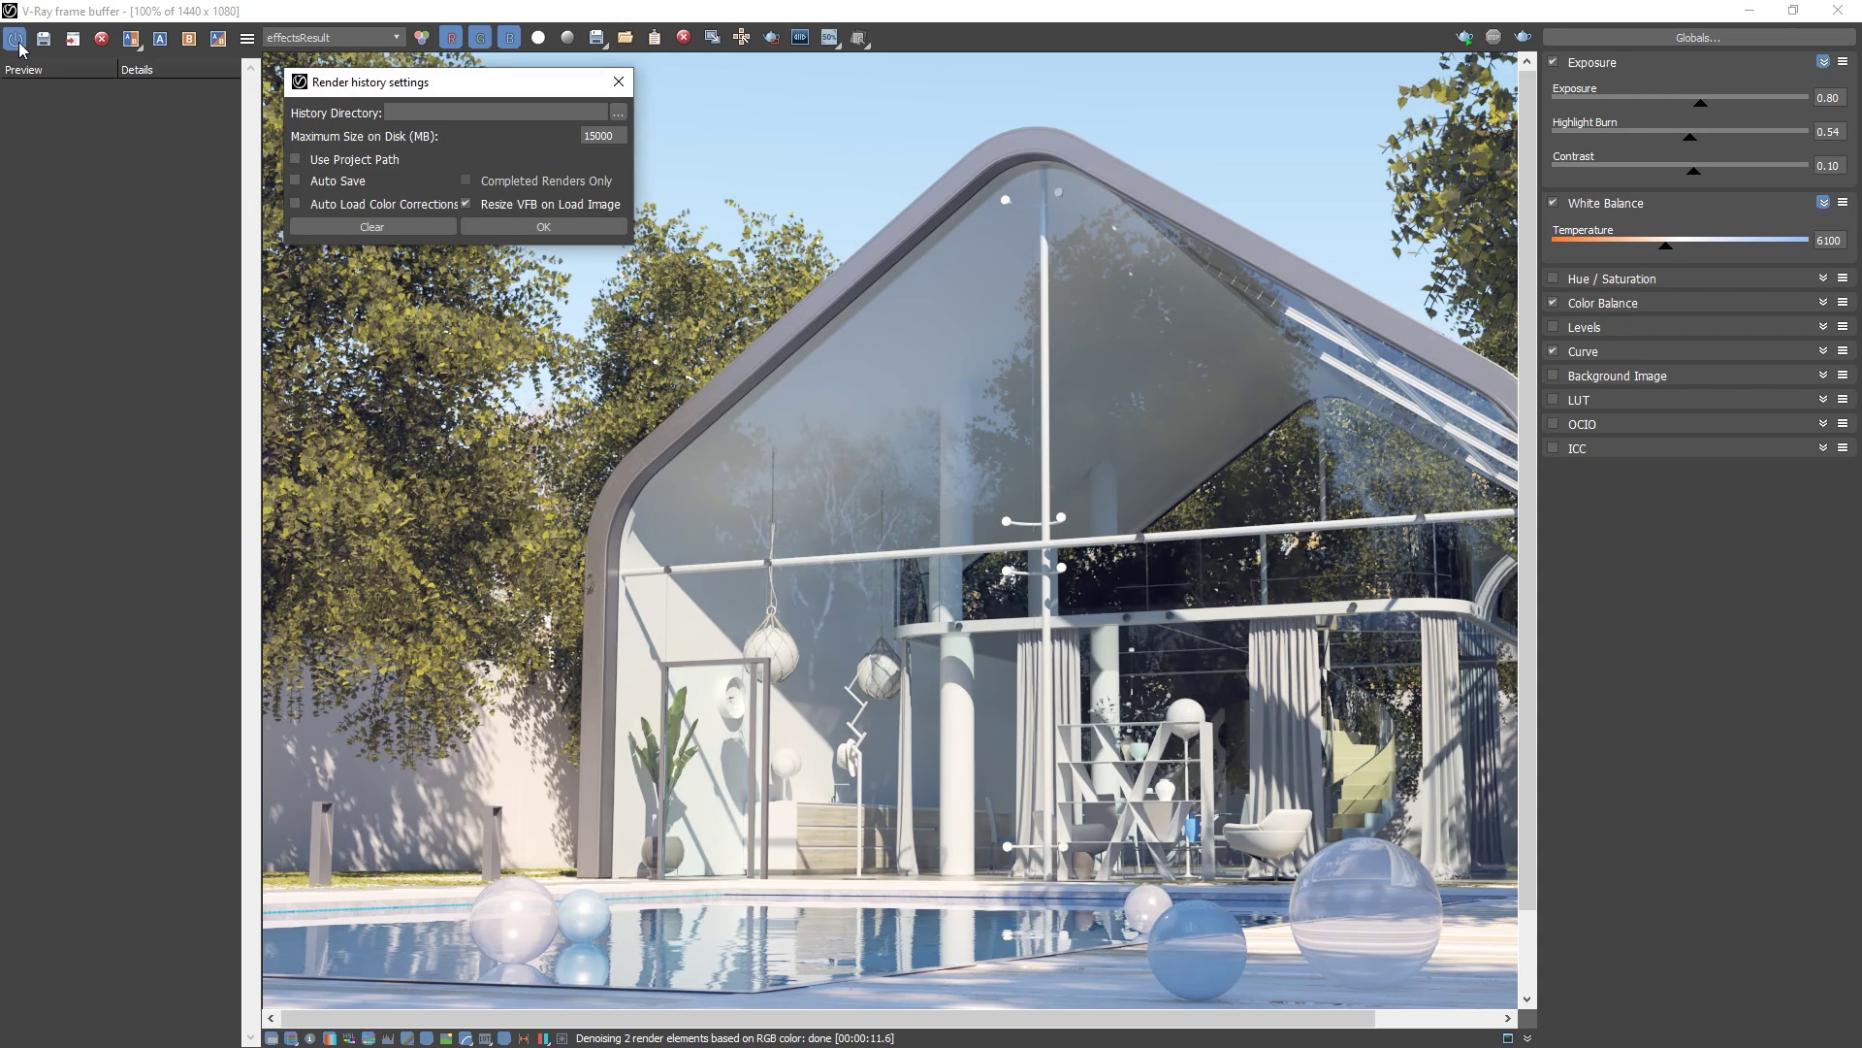
click(622, 122)
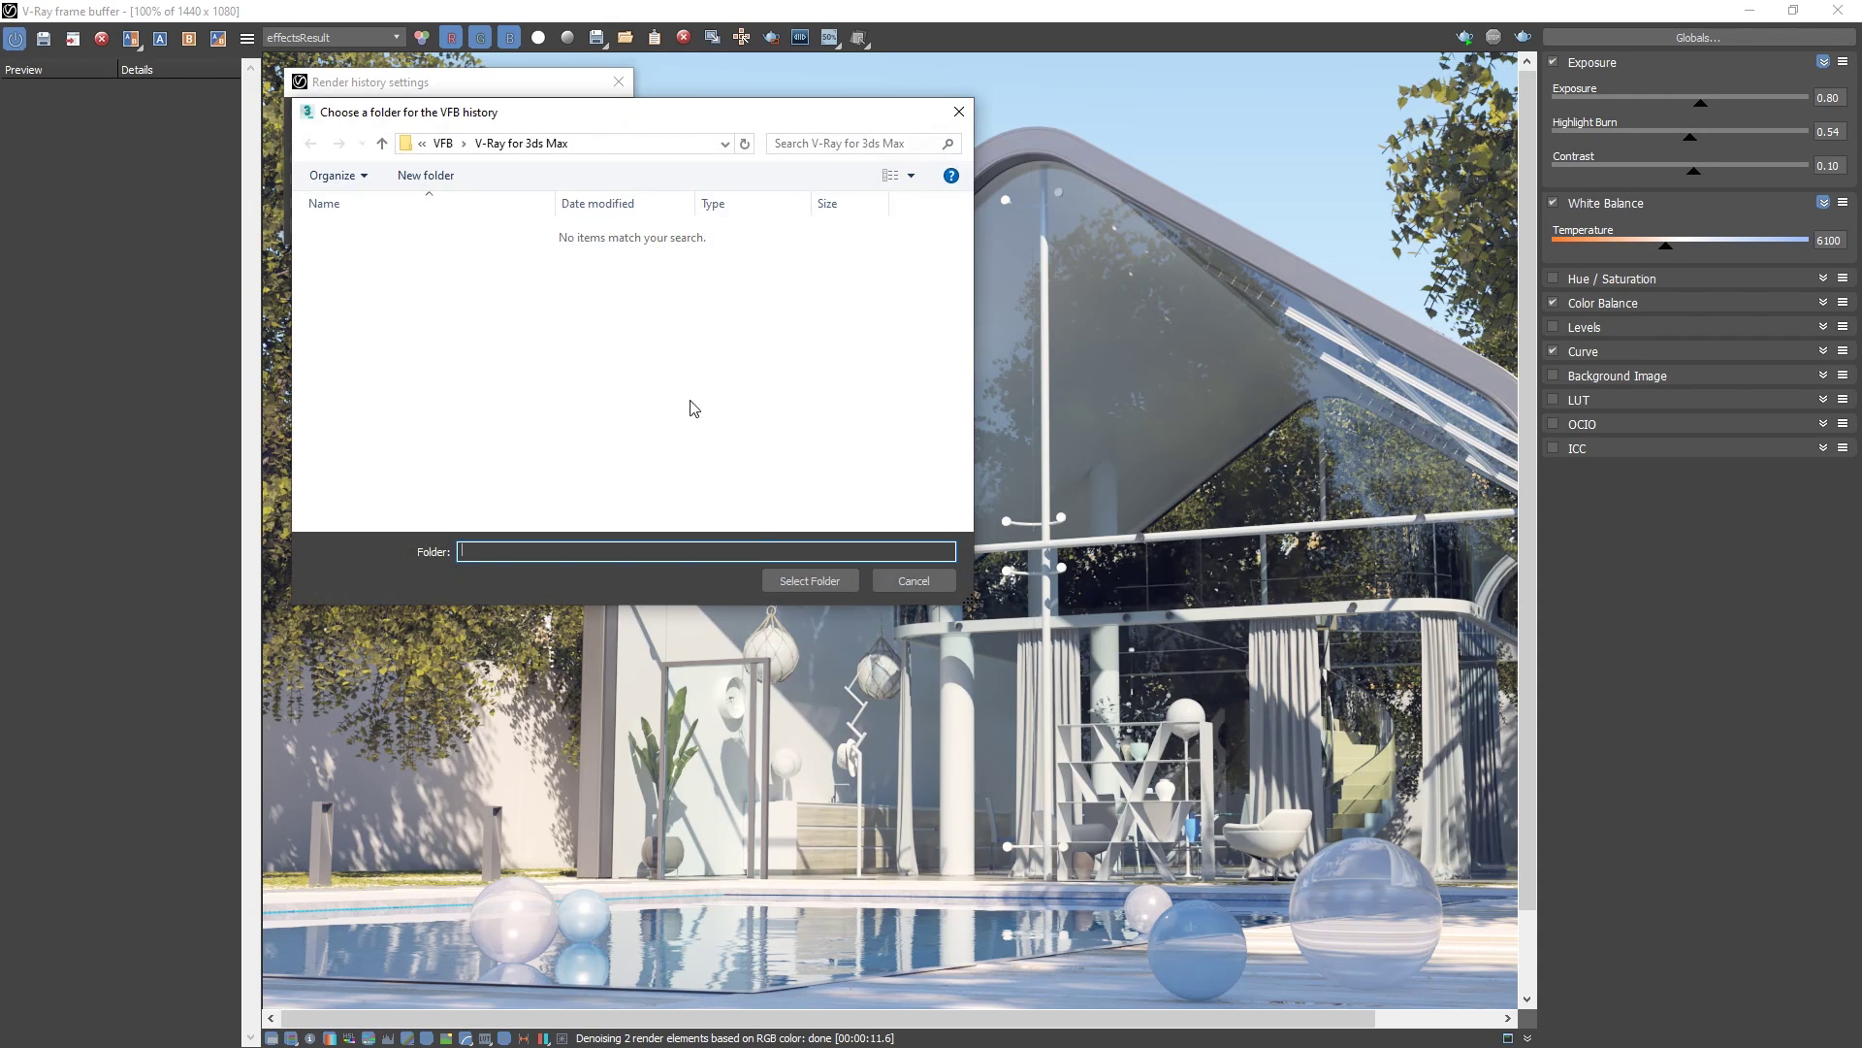
click(794, 580)
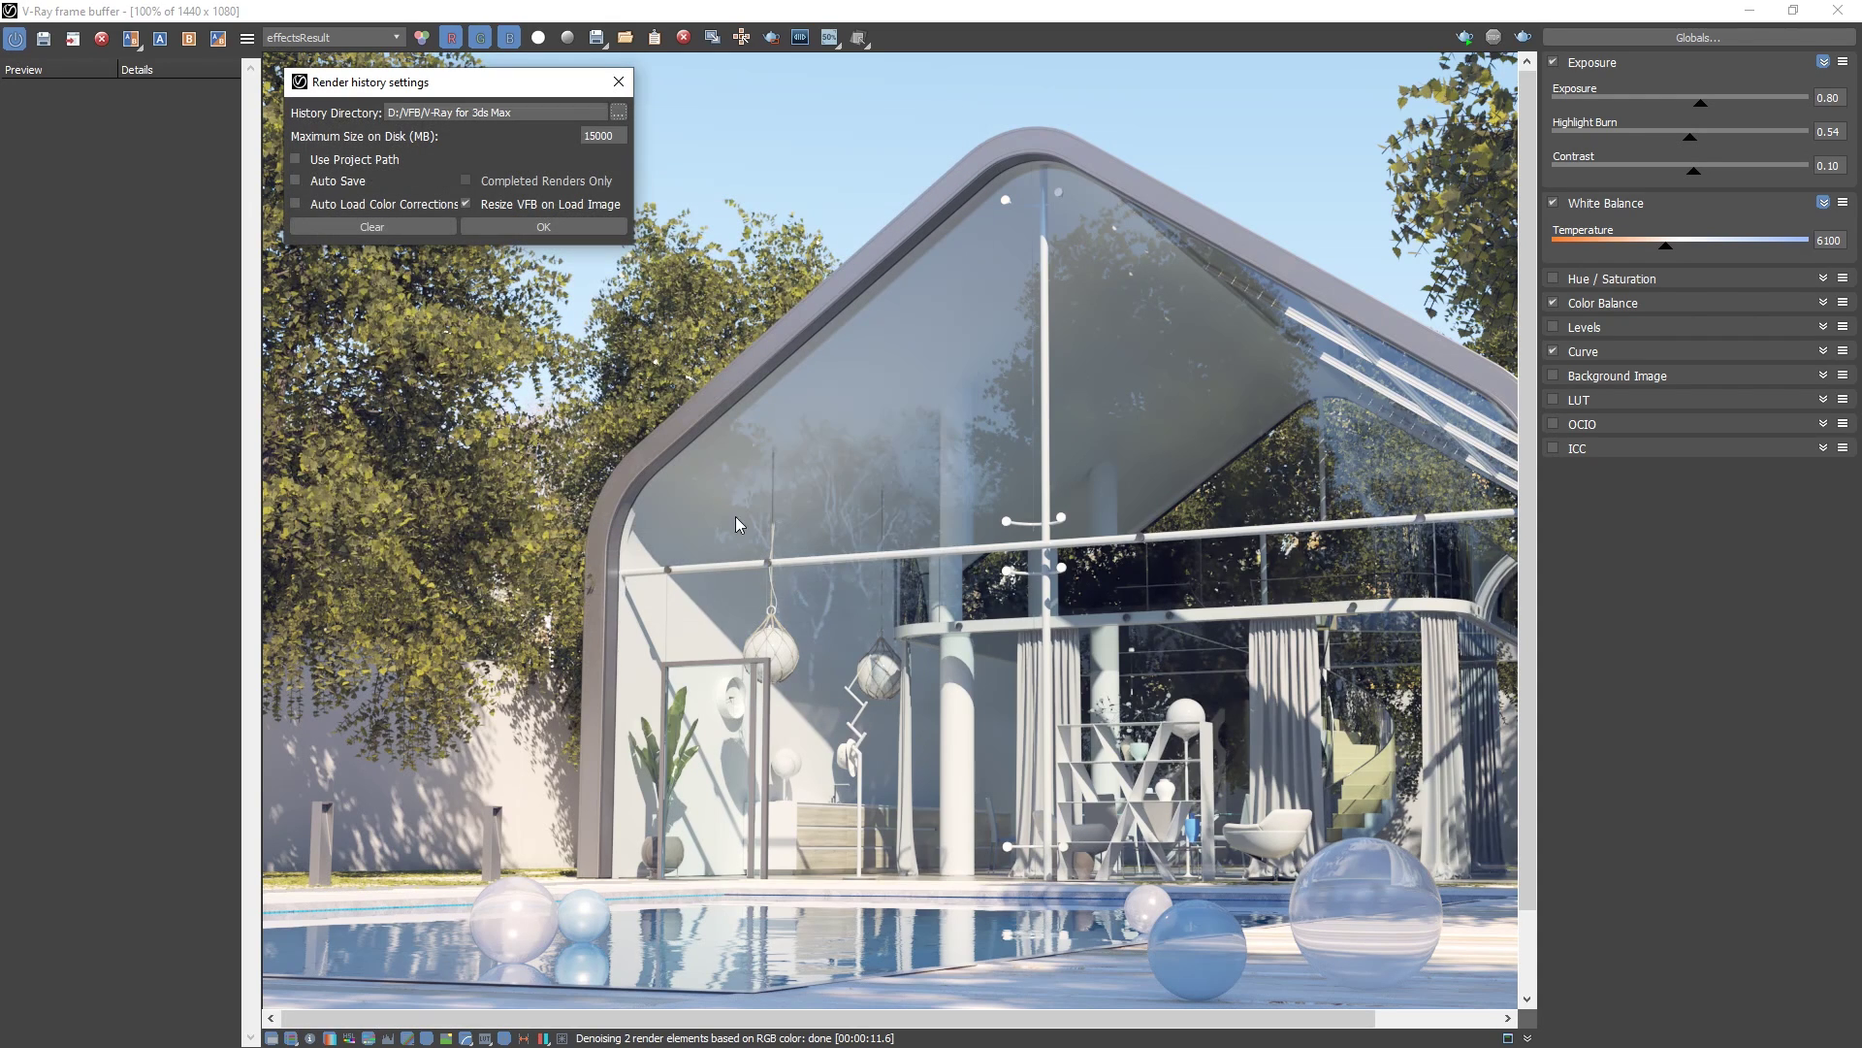
click(560, 227)
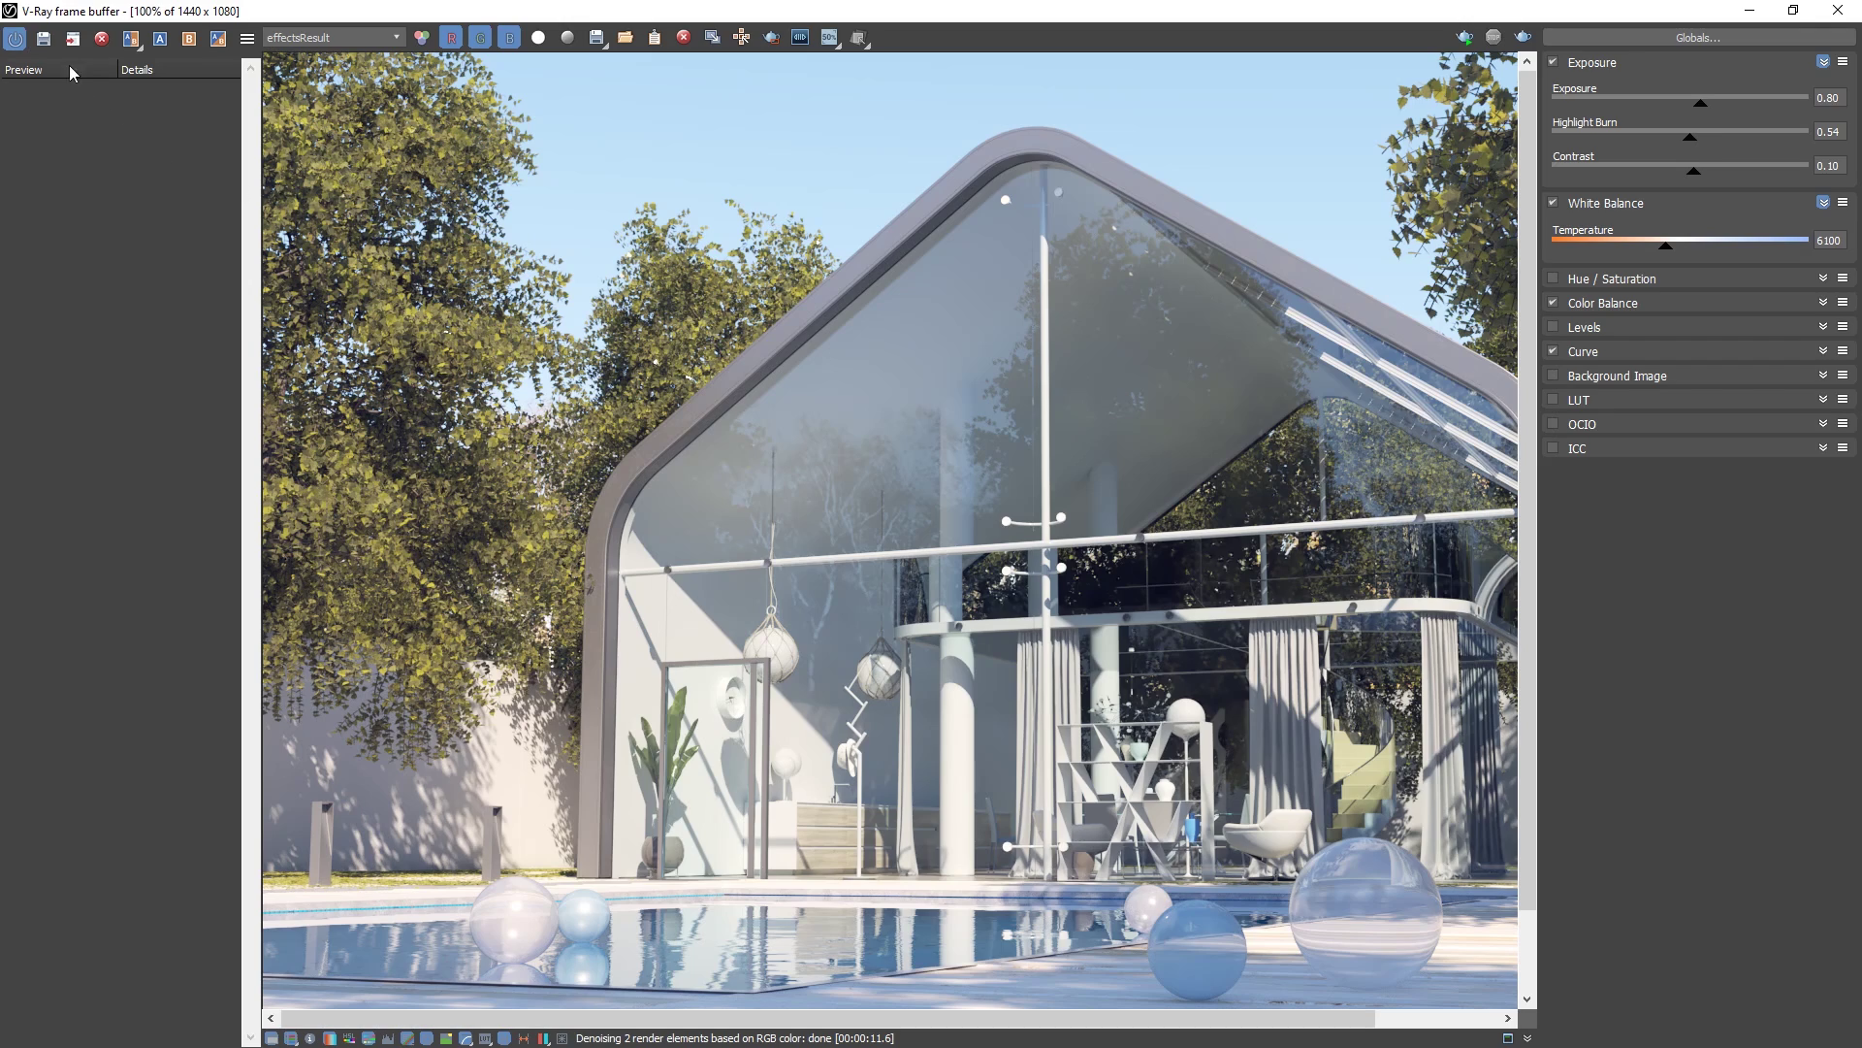
Save the render to the history and as a JPEG file named 01_Introduction in the Rendering folder at quality 100.
click(45, 41)
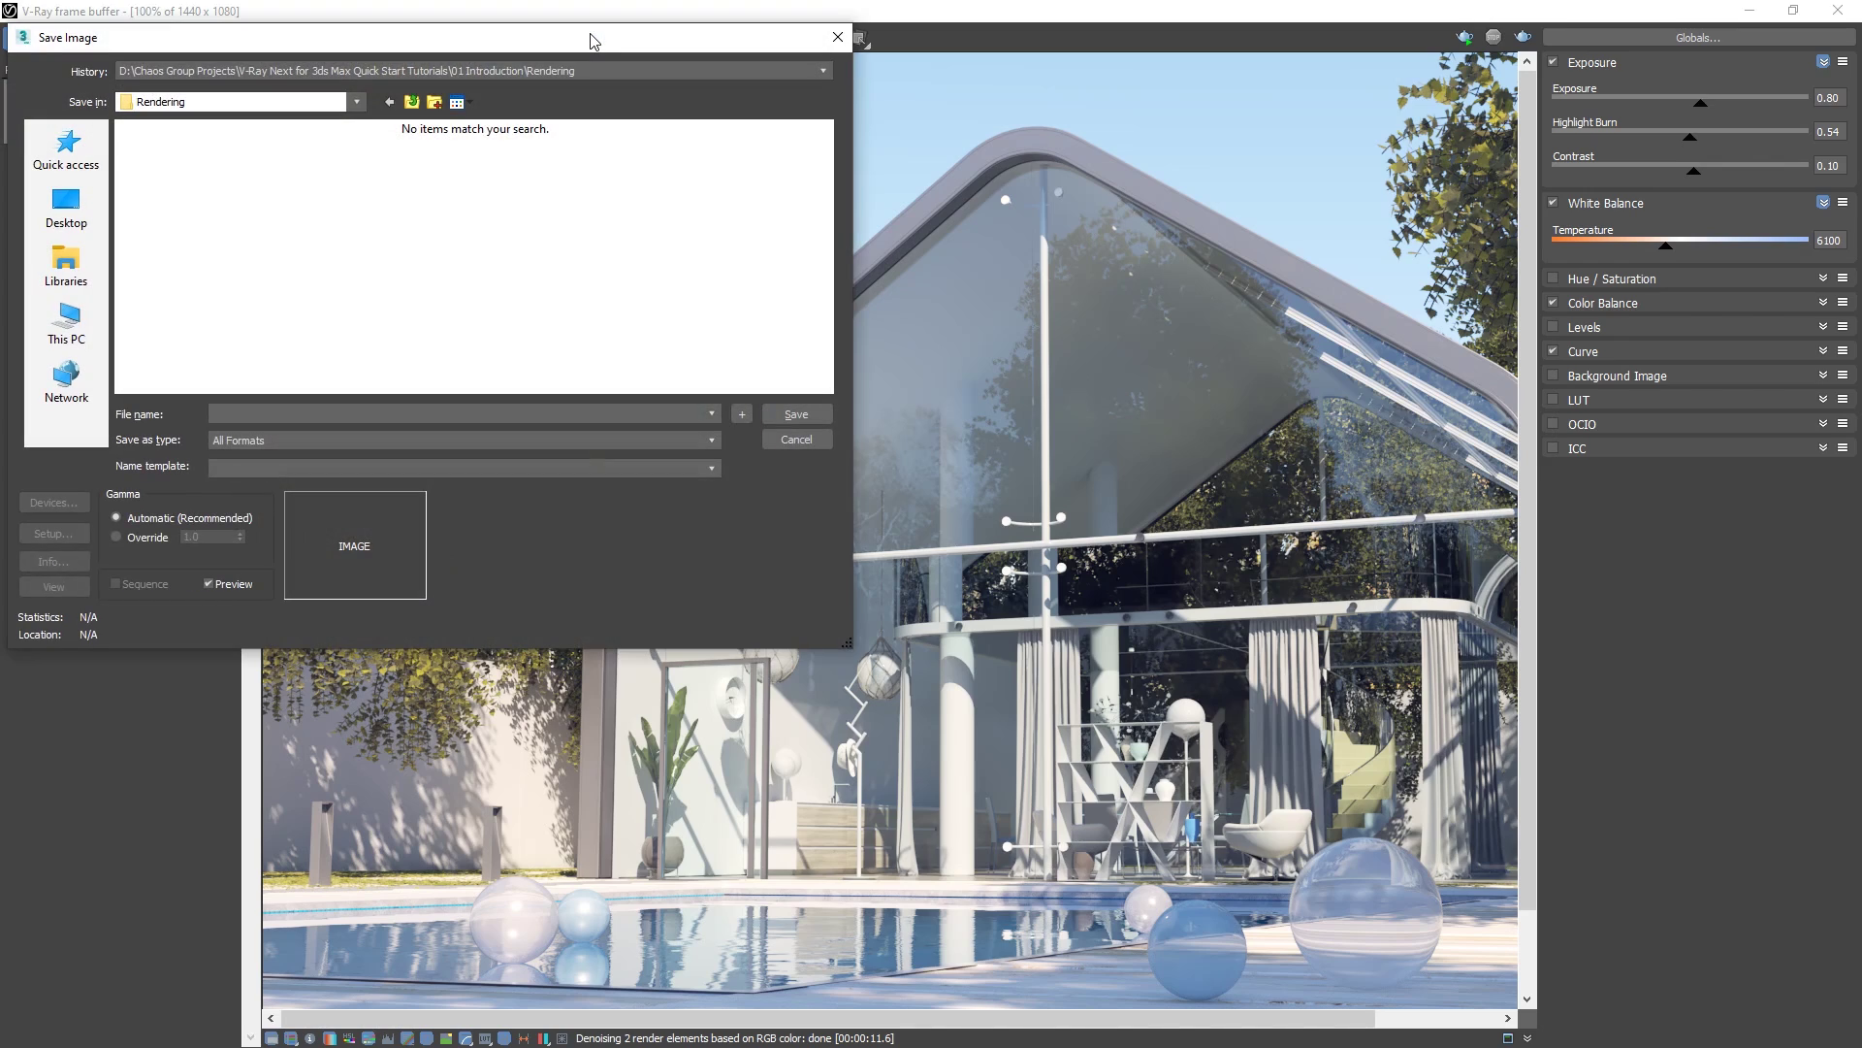
text(01_Introduction)
click(361, 445)
click(336, 544)
click(796, 415)
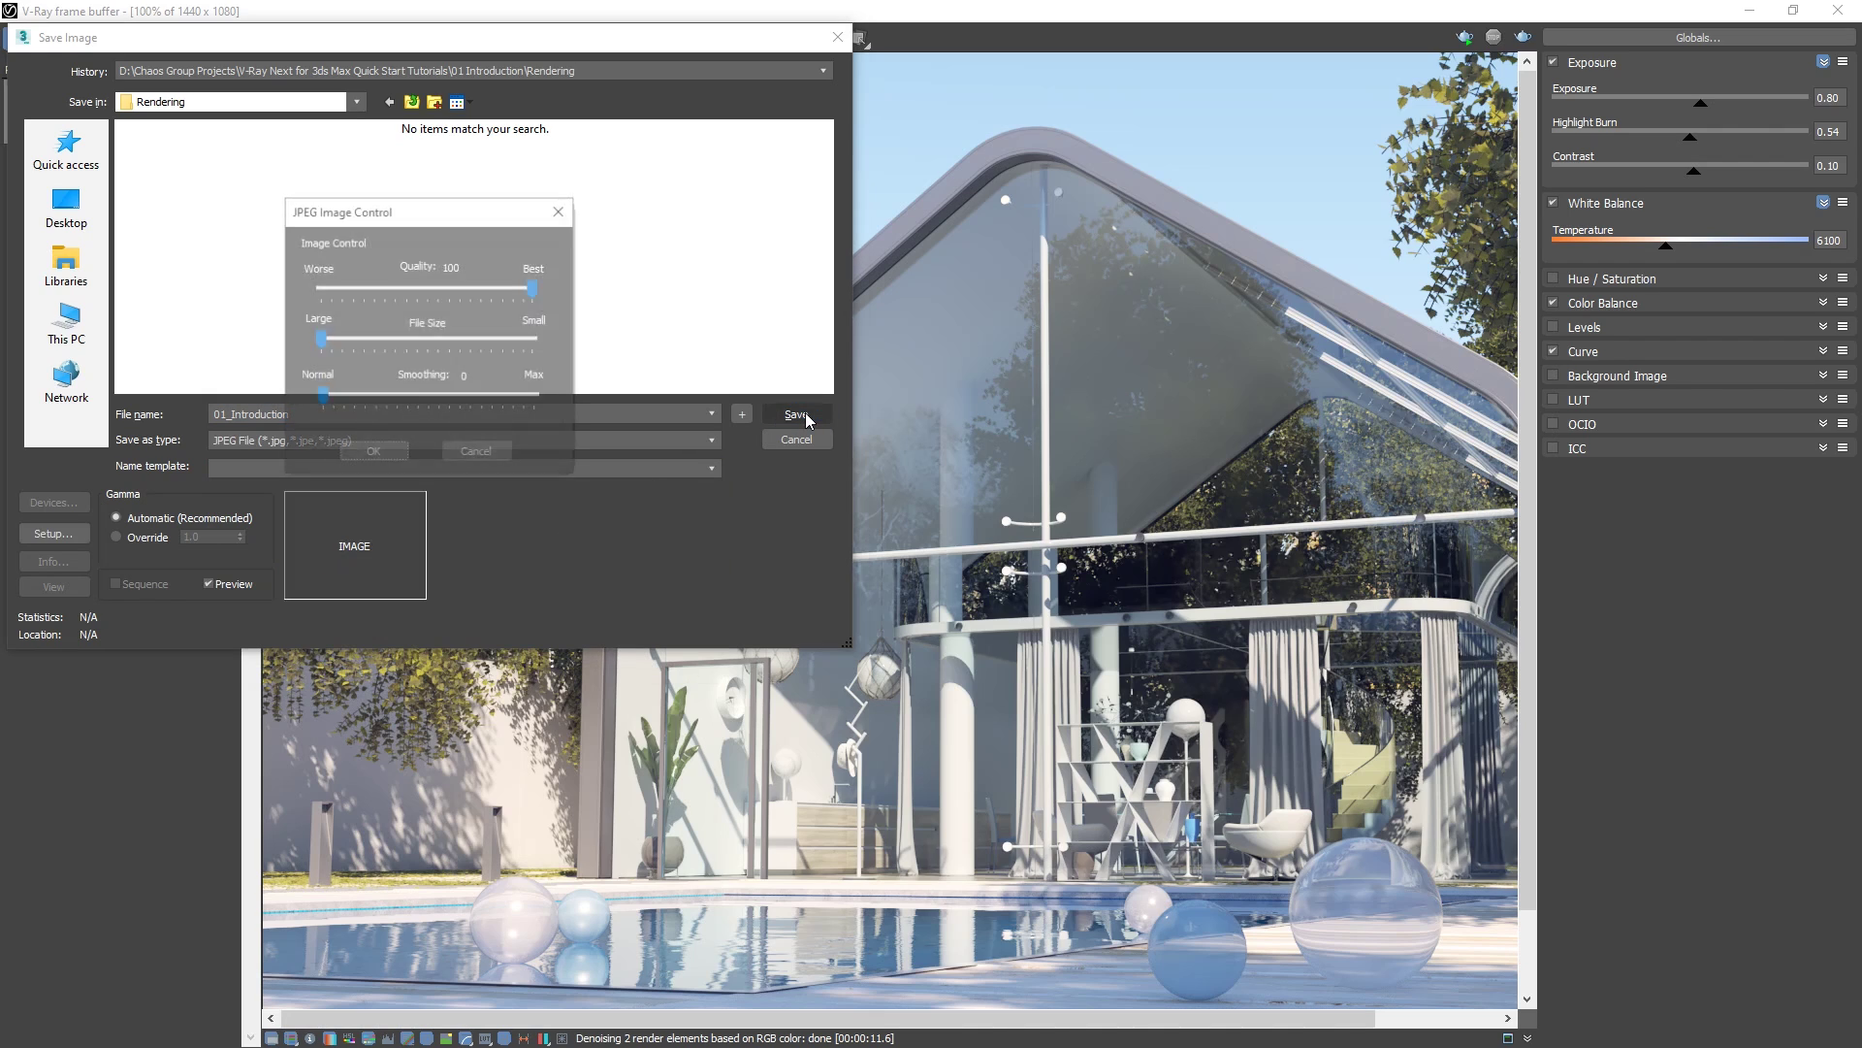
click(372, 454)
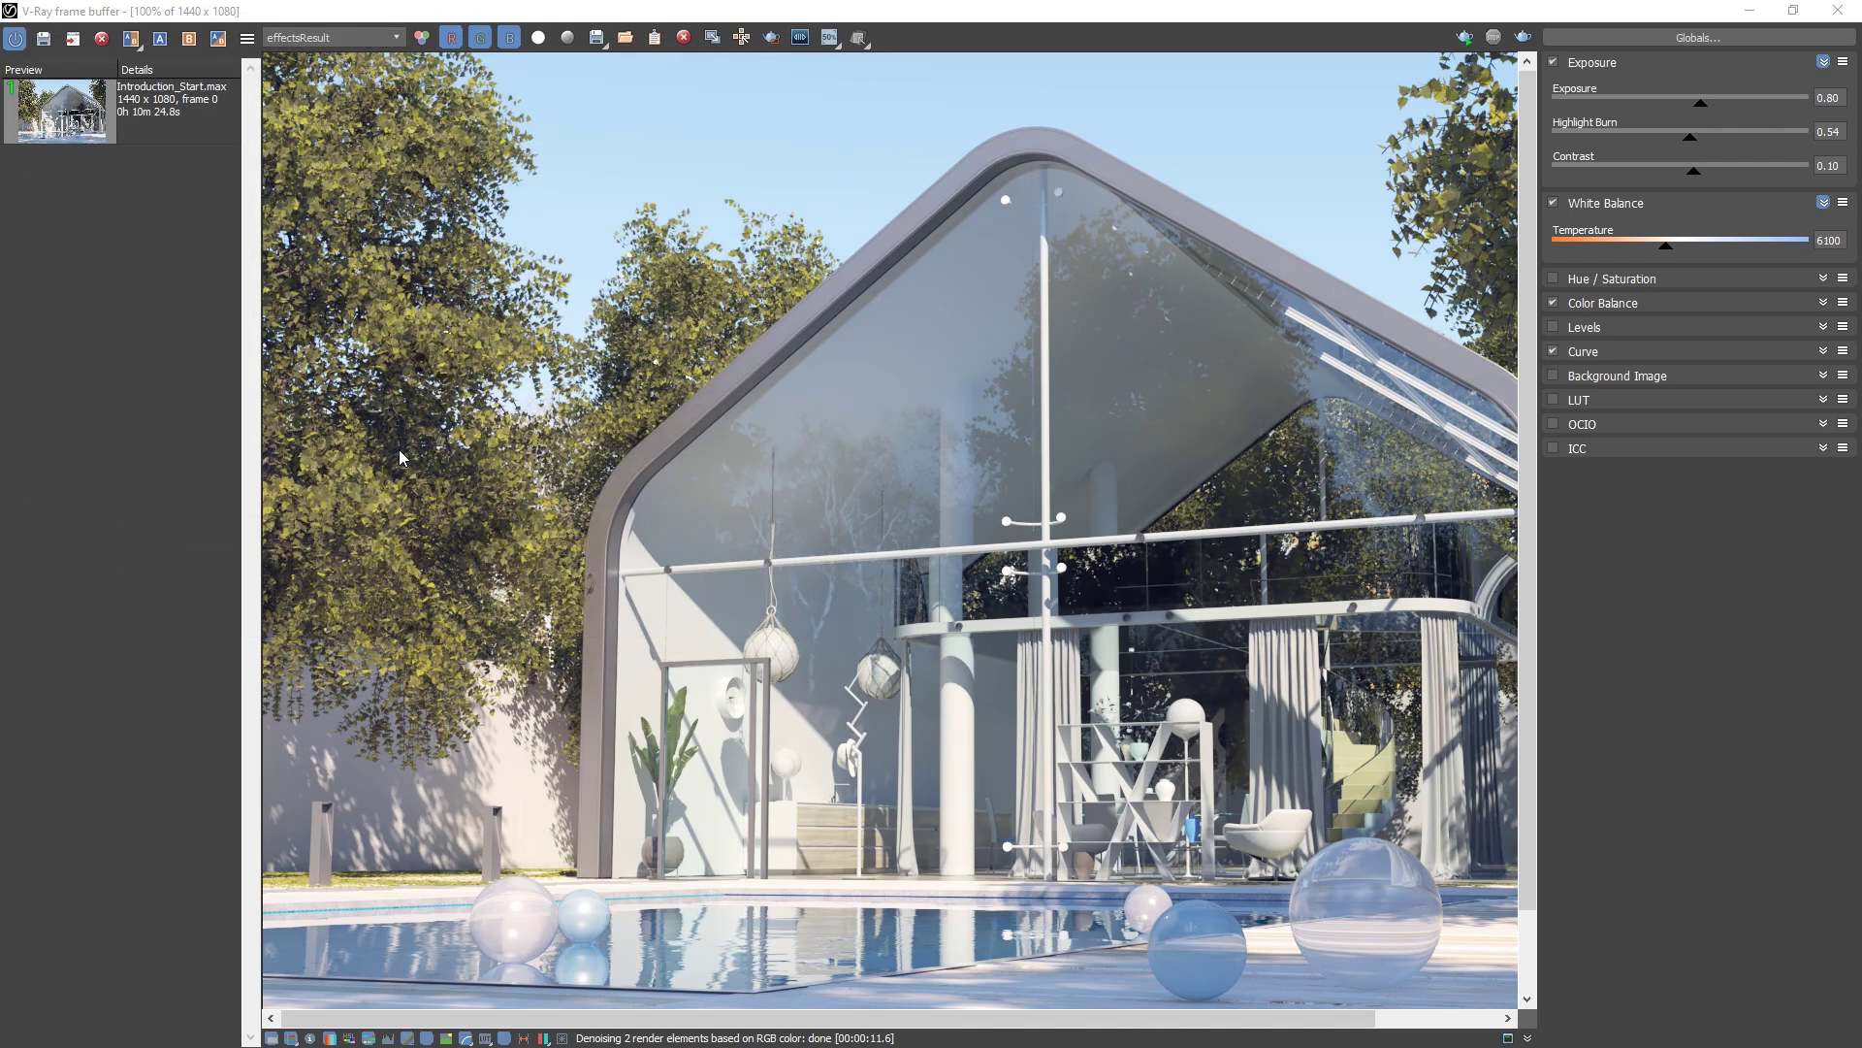